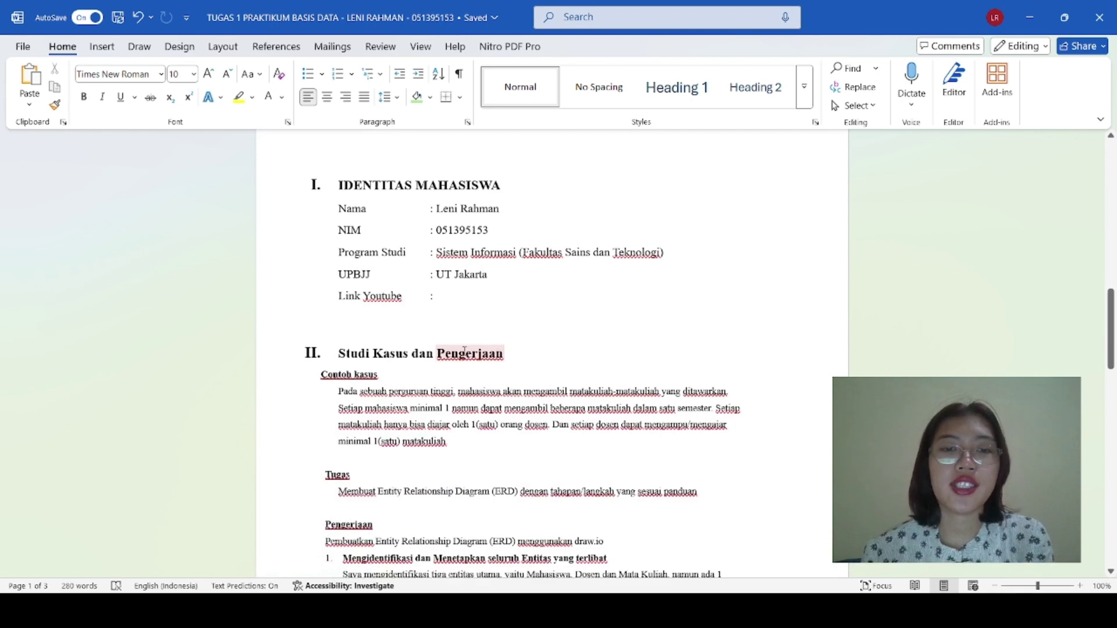
Read the case study, the ERD task and the entity identification section to find which entities are involved.
{"action": "scroll", "coordinate": [416, 291], "scroll_direction": "down", "scroll_amount": 5}
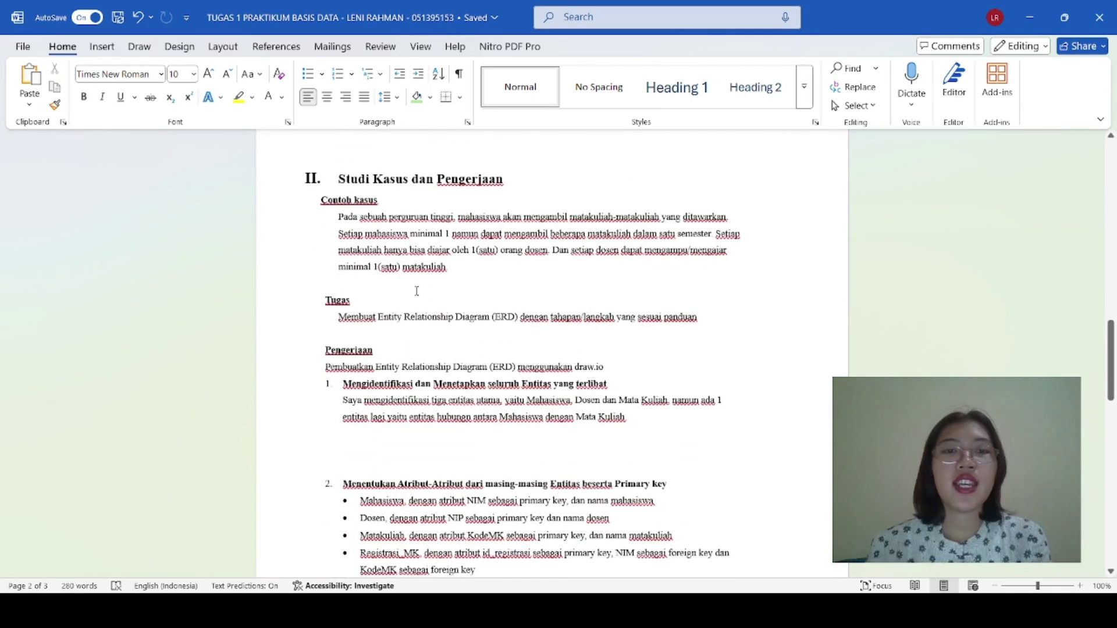
{"action": "scroll", "coordinate": [417, 291], "scroll_direction": "up", "scroll_amount": 2}
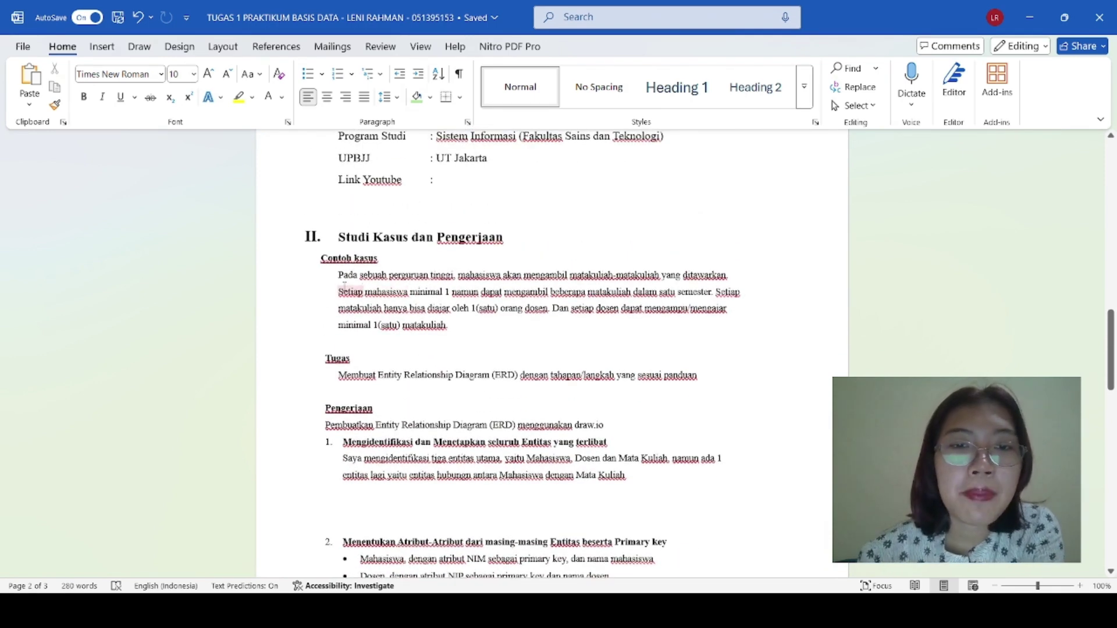
{"action": "left_click_drag", "start_coordinate": [388, 276], "coordinate": [453, 277]}
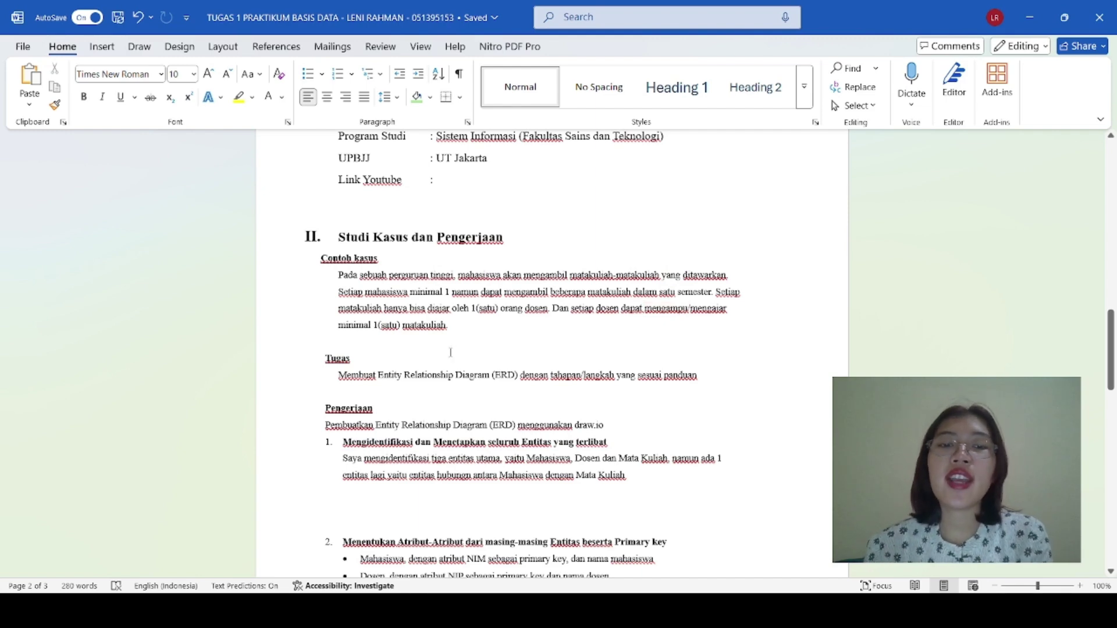
{"action": "double_click", "coordinate": [345, 377]}
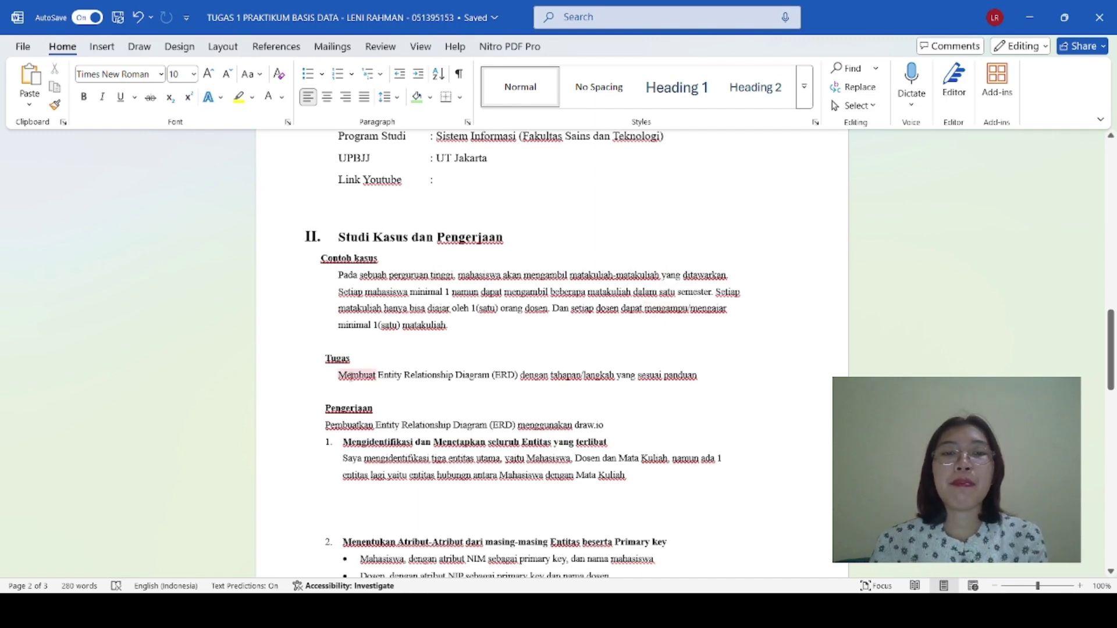
{"action": "left_click", "coordinate": [374, 372]}
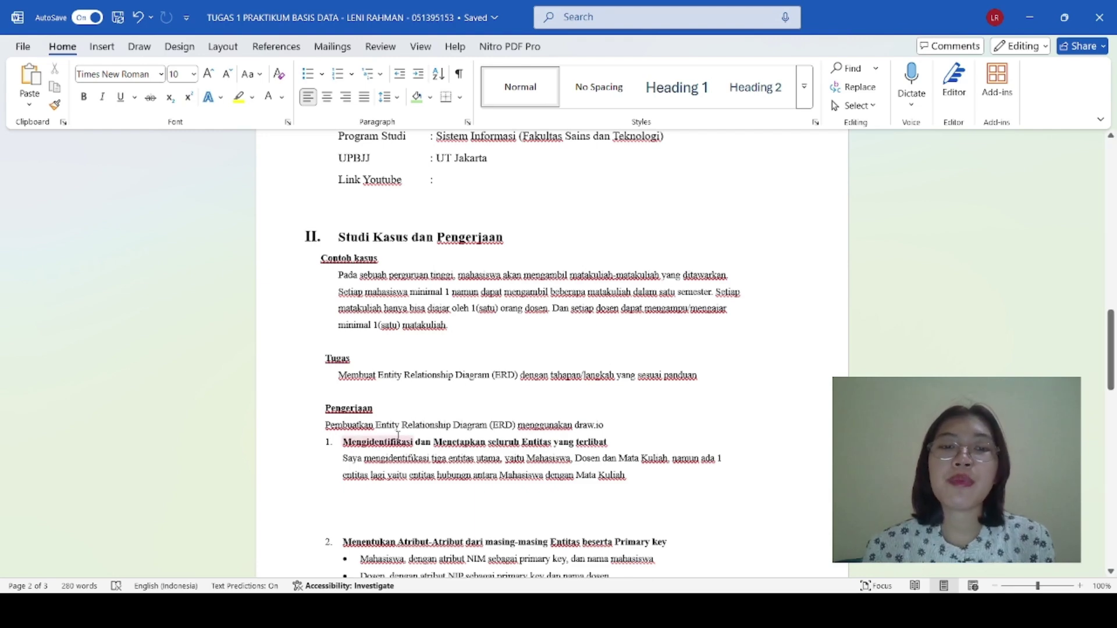
{"action": "left_click_drag", "start_coordinate": [343, 443], "coordinate": [586, 451]}
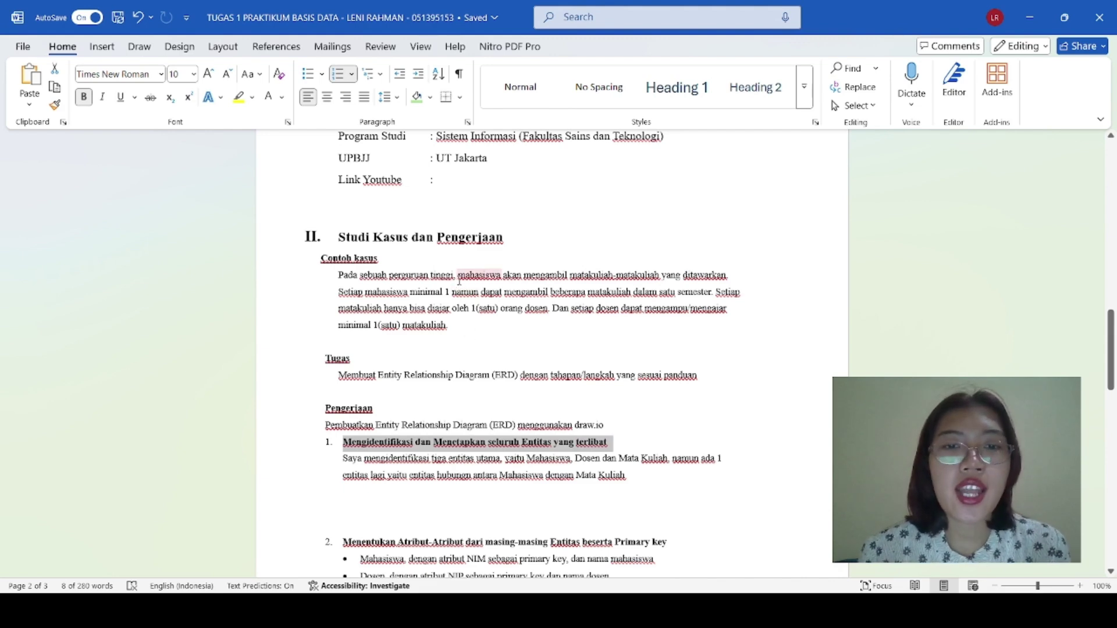
{"action": "left_click_drag", "start_coordinate": [458, 275], "coordinate": [502, 275]}
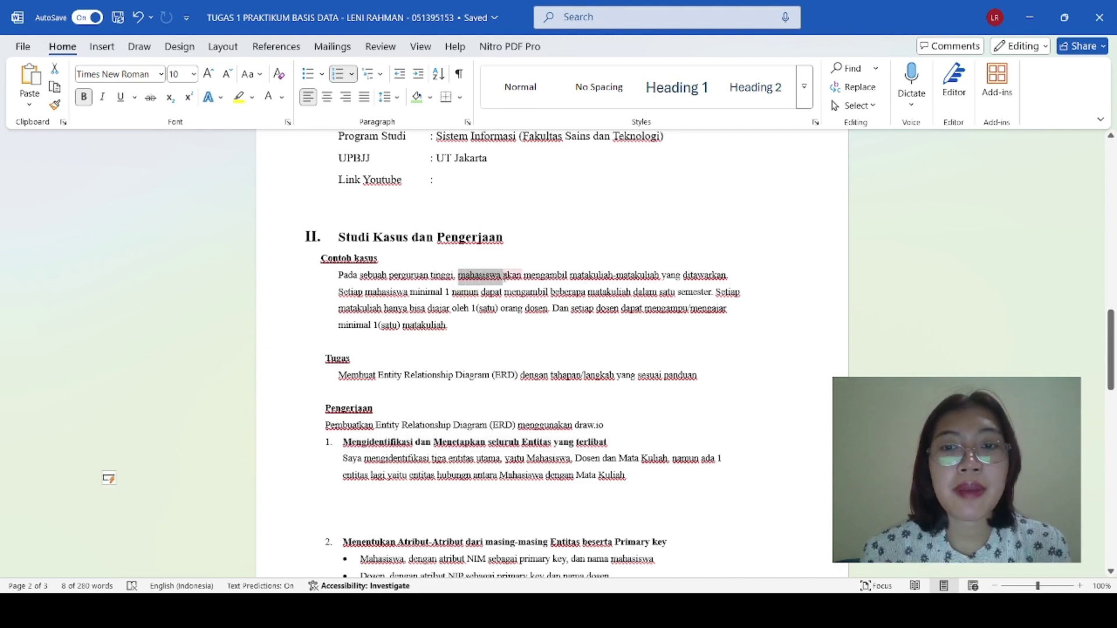
{"action": "left_click", "coordinate": [410, 292]}
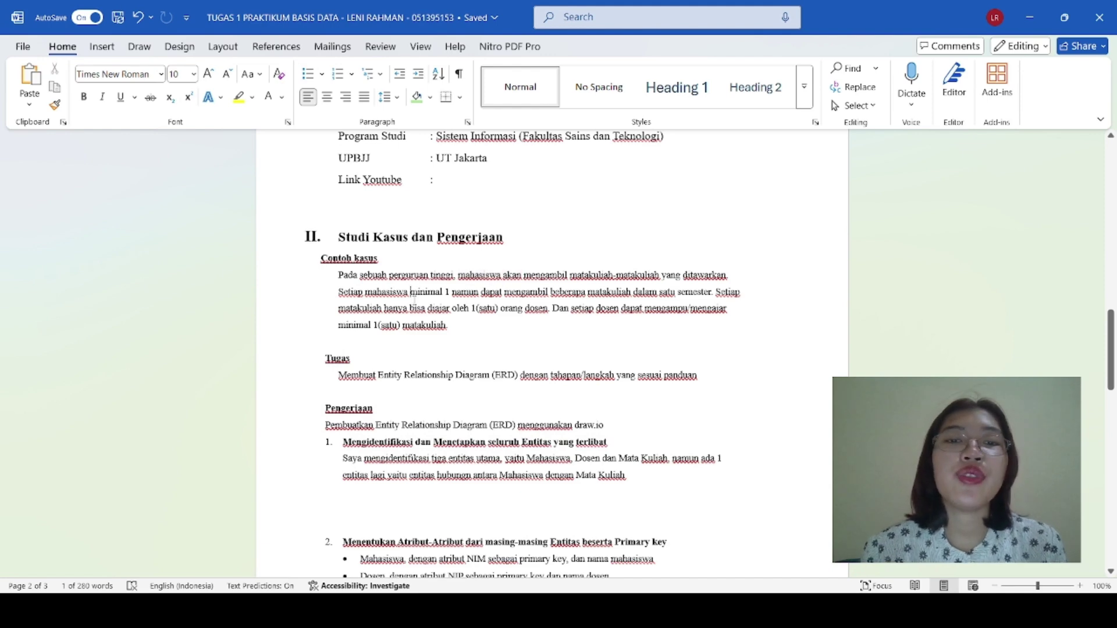
{"action": "left_click_drag", "start_coordinate": [572, 276], "coordinate": [619, 314]}
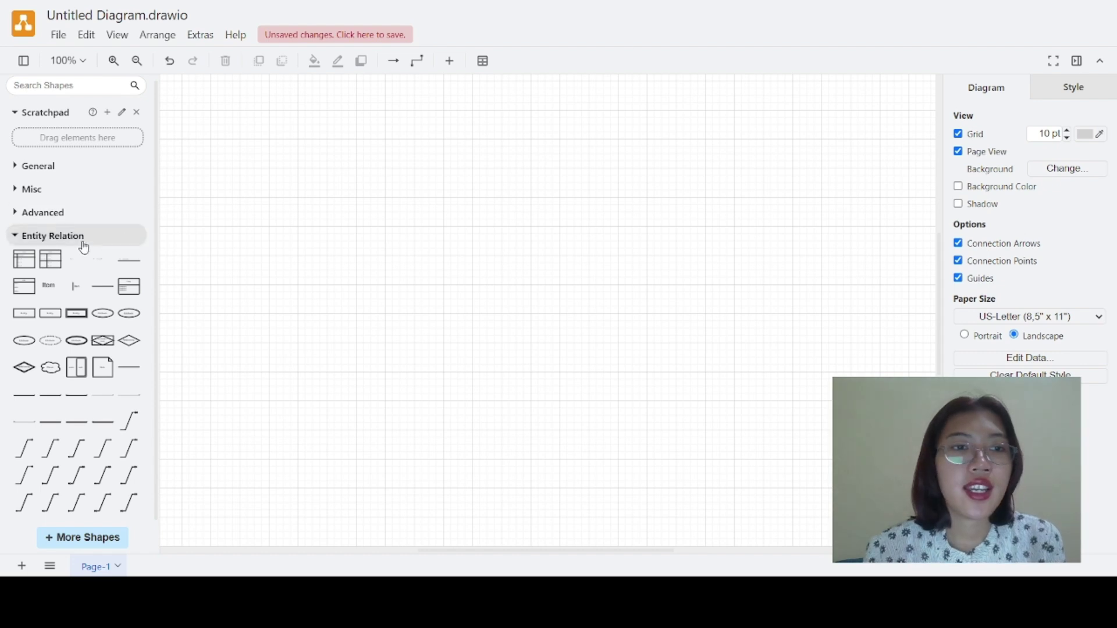
Switch to draw.io, add an Entity Relation entity box at about 180 pt left, 310 pt top, and label it Mahasiswa.
{"action": "left_click", "coordinate": [24, 321]}
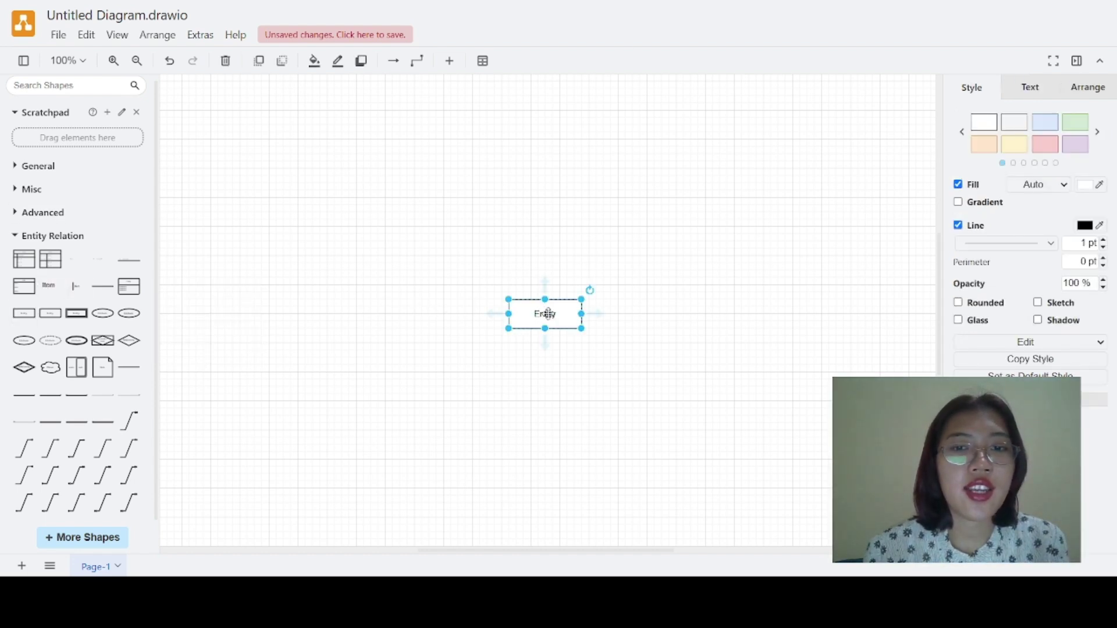
{"action": "left_click_drag", "start_coordinate": [549, 314], "coordinate": [319, 265]}
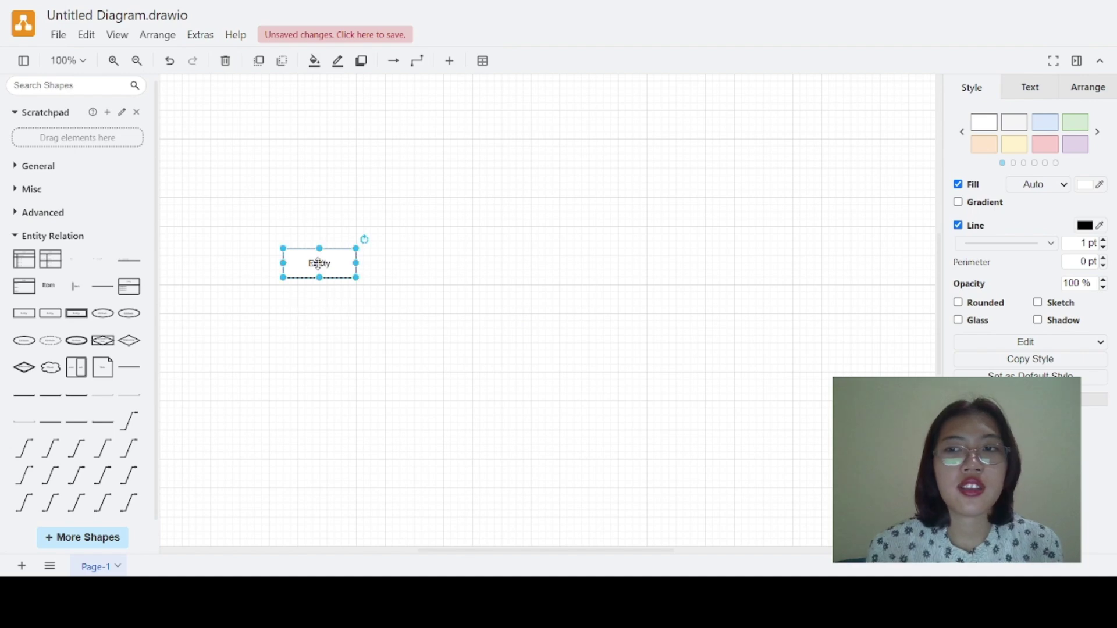
{"action": "left_click", "coordinate": [1041, 88]}
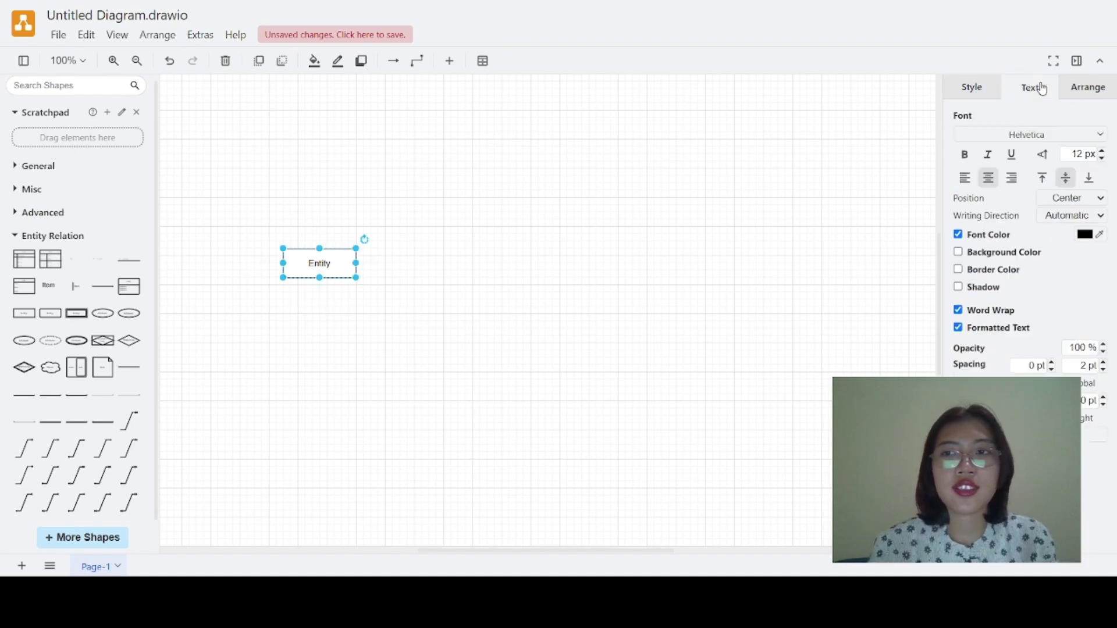
{"action": "double_click", "coordinate": [331, 268]}
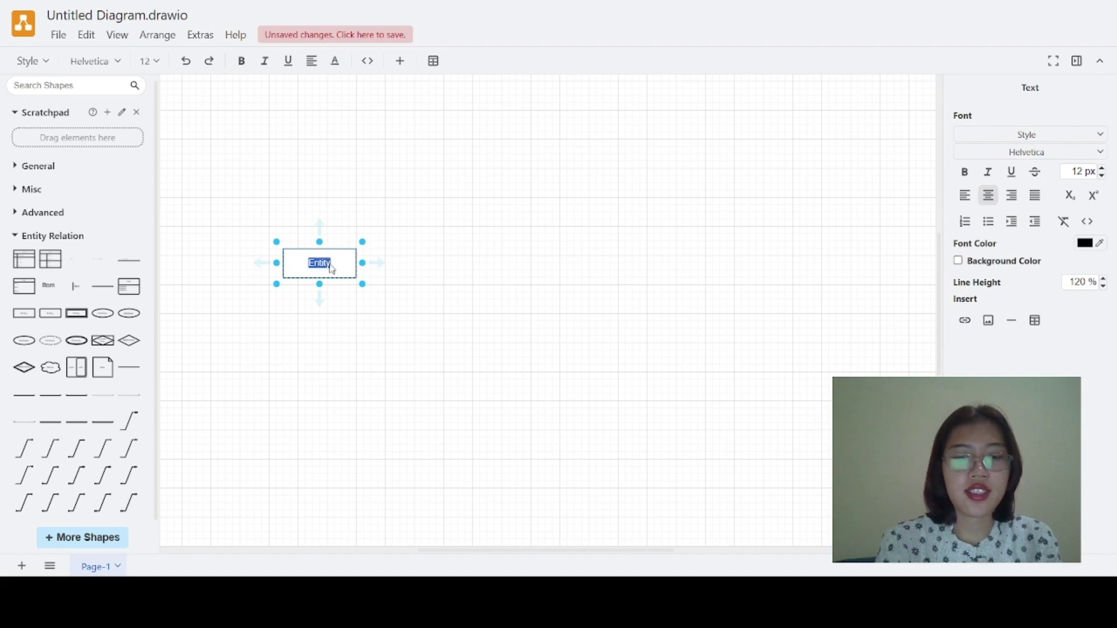
{"action": "type", "text": "halo"}
{"action": "key", "text": "BackSpace"}
{"action": "key", "text": "BackSpace"}
{"action": "key", "text": "BackSpace"}
{"action": "key", "text": "BackSpace"}
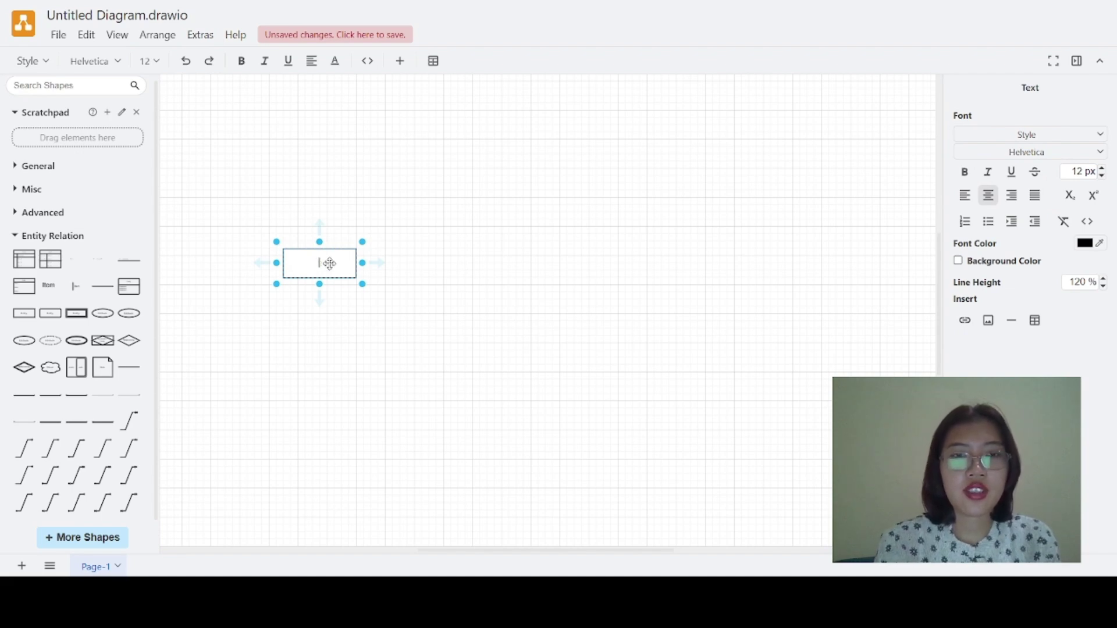
{"action": "type", "text": "Mahasiswa"}
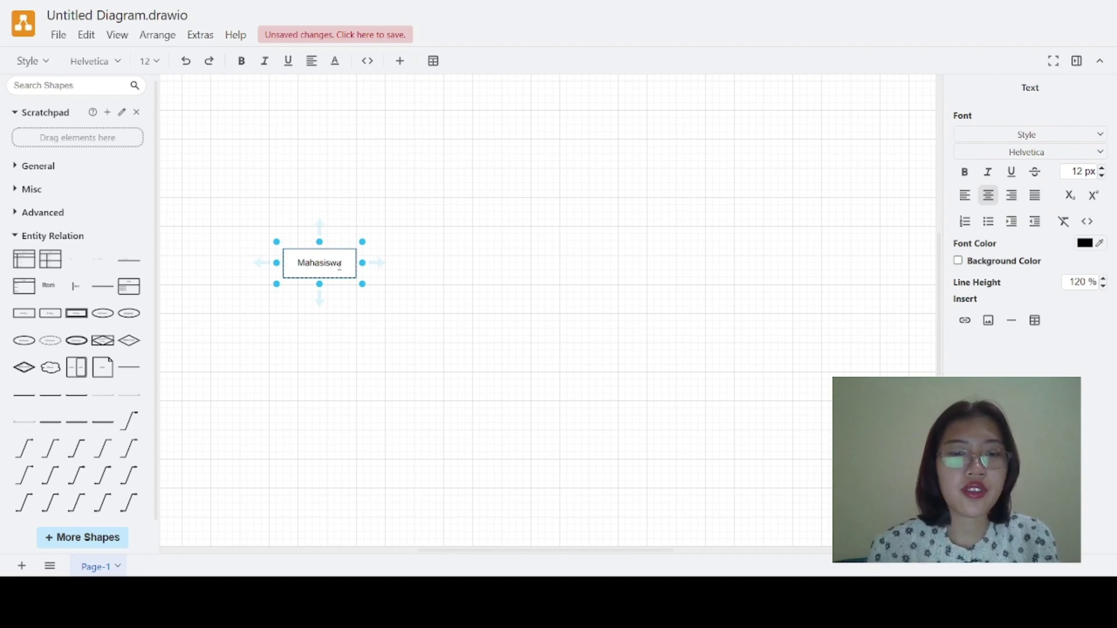
{"action": "left_click", "coordinate": [356, 297]}
Duplicate the Mahasiswa entity, place the copy at about 490 pt left, 310 pt top, and label it Matakuliah.
{"action": "left_click", "coordinate": [333, 267]}
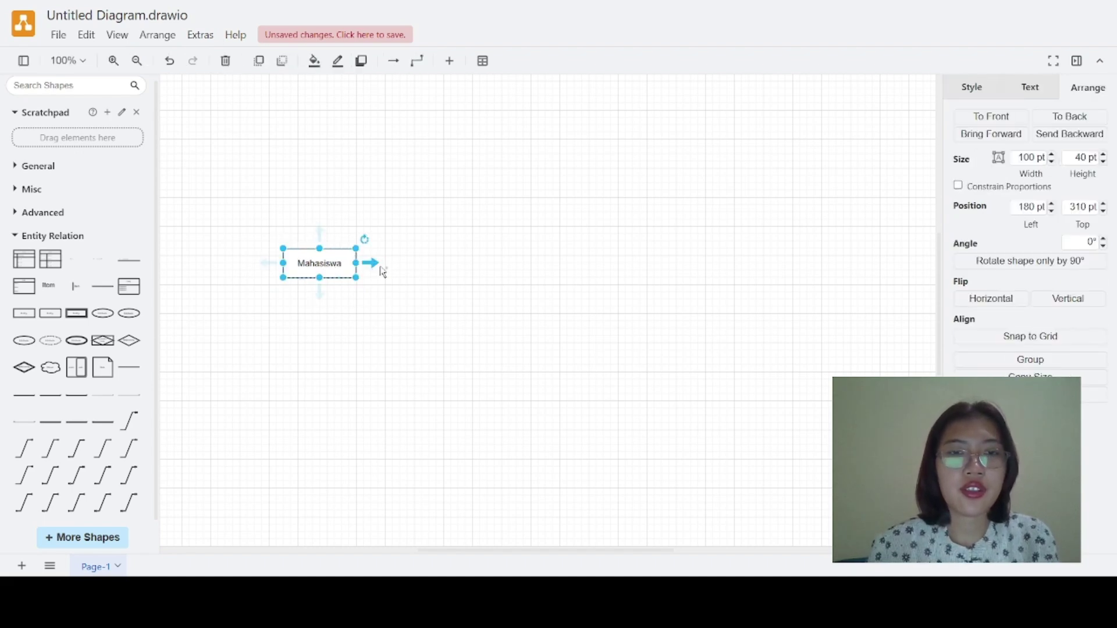
{"action": "key", "text": "shift+Right"}
{"action": "key", "text": "shift+Down"}
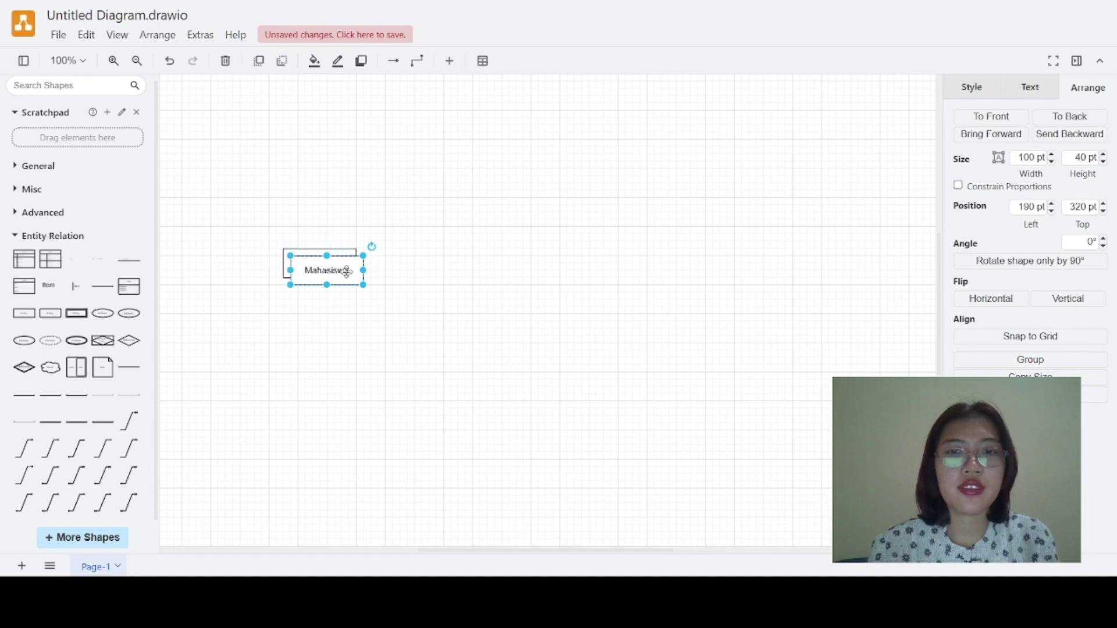
{"action": "left_click_drag", "start_coordinate": [347, 270], "coordinate": [553, 268]}
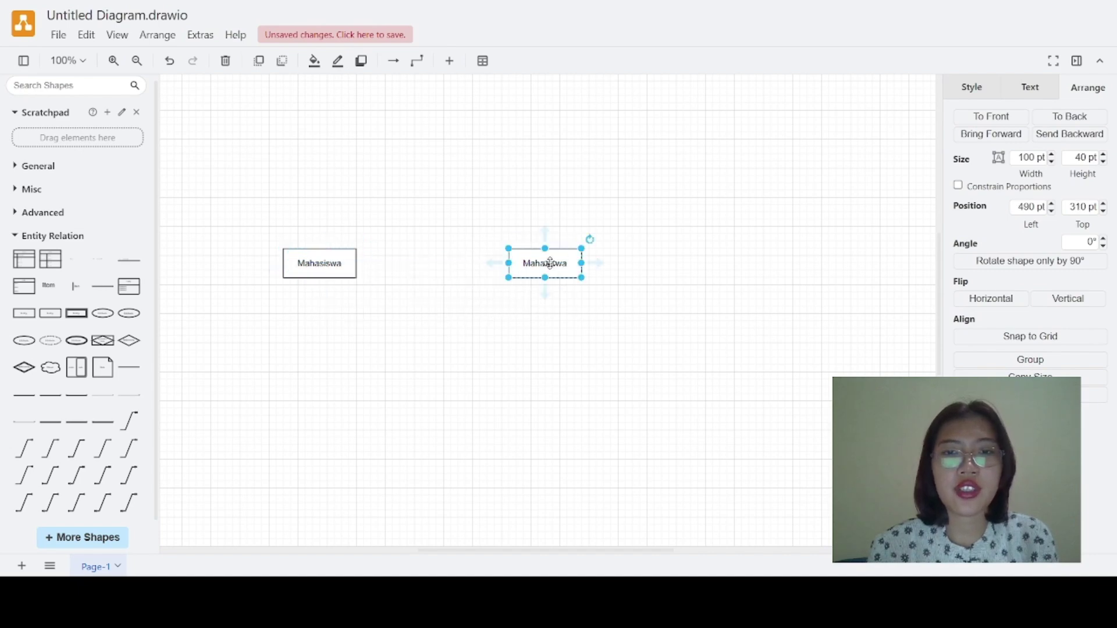
{"action": "double_click", "coordinate": [547, 265]}
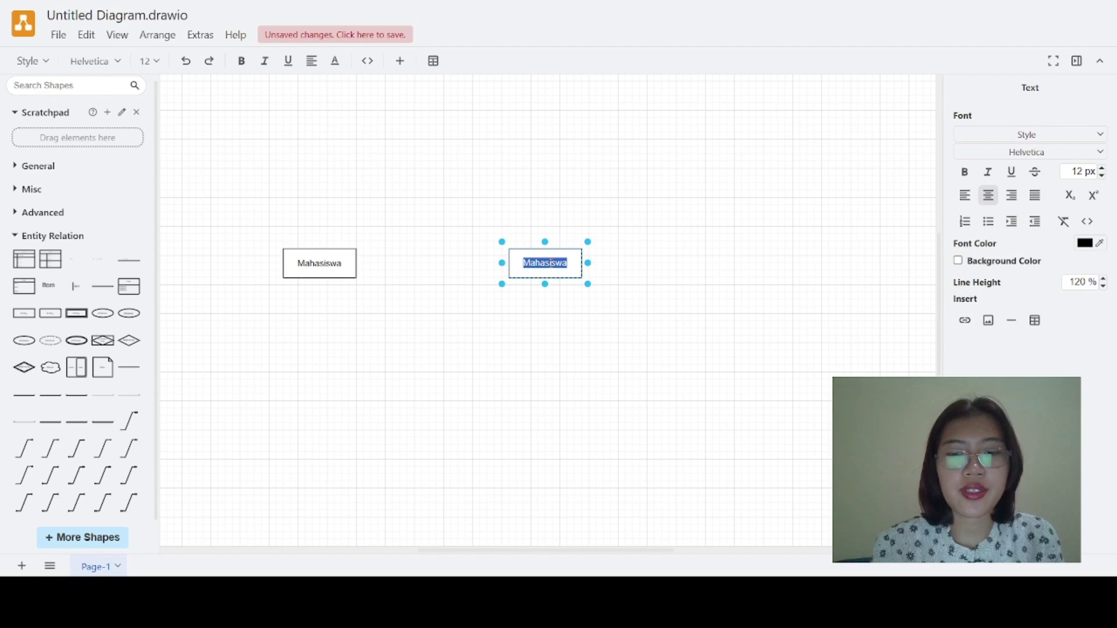
{"action": "type", "text": "Matakuliah"}
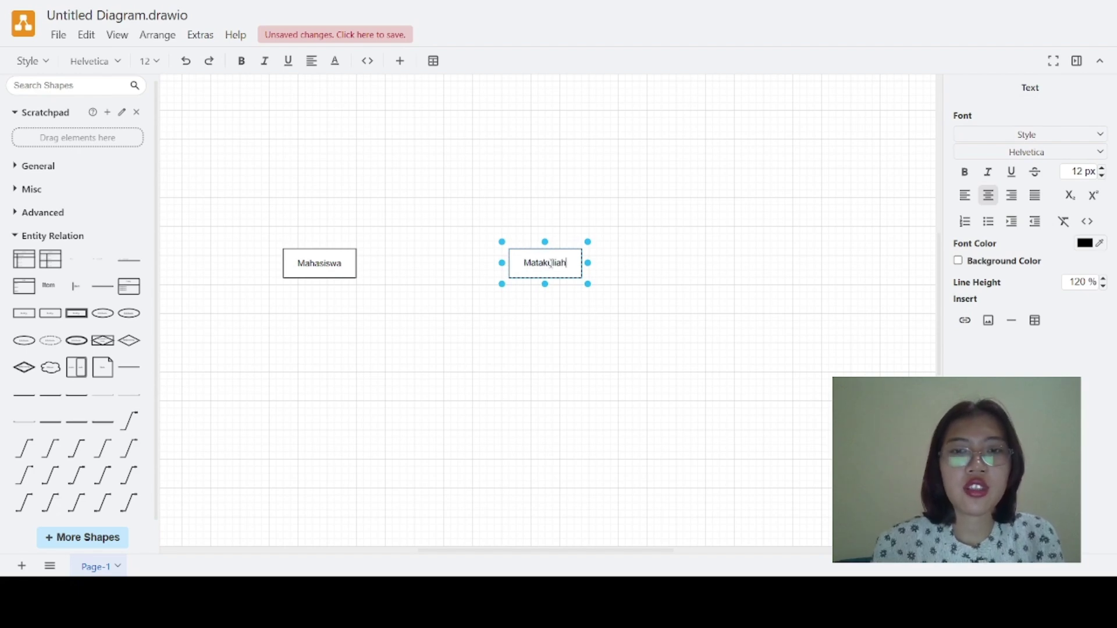
{"action": "left_click", "coordinate": [559, 335]}
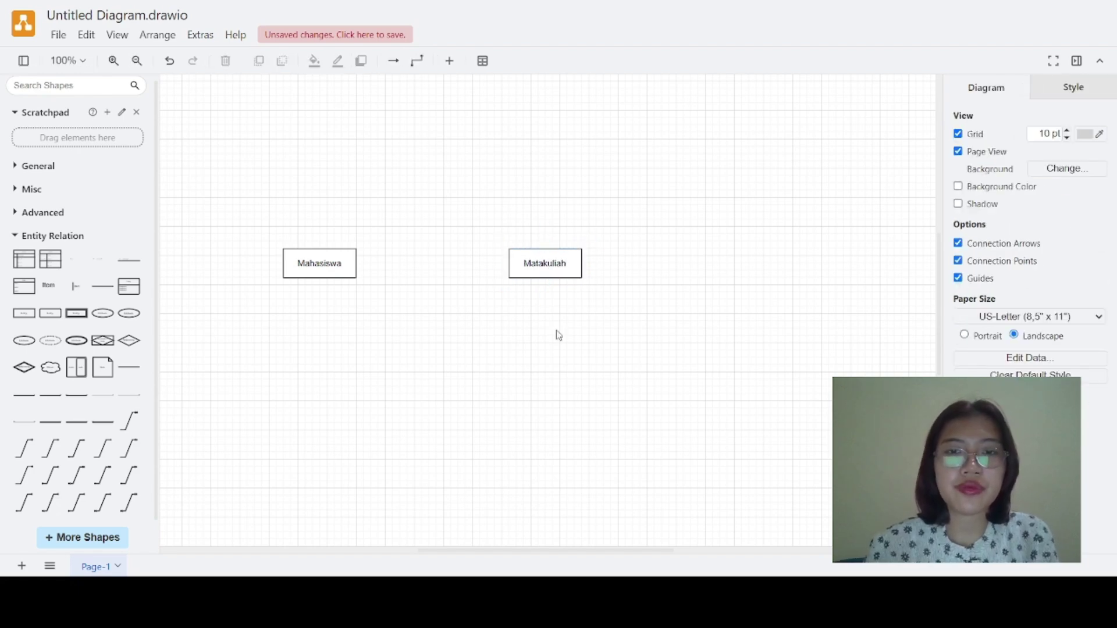
Duplicate the Matakuliah entity, place the copy in line with it at about 810 pt left, 310 pt top, and label it Dosen.
{"action": "left_click", "coordinate": [562, 256]}
{"action": "left_click_drag", "start_coordinate": [562, 256], "coordinate": [792, 270]}
{"action": "double_click", "coordinate": [789, 265]}
{"action": "type", "text": "Dosen"}
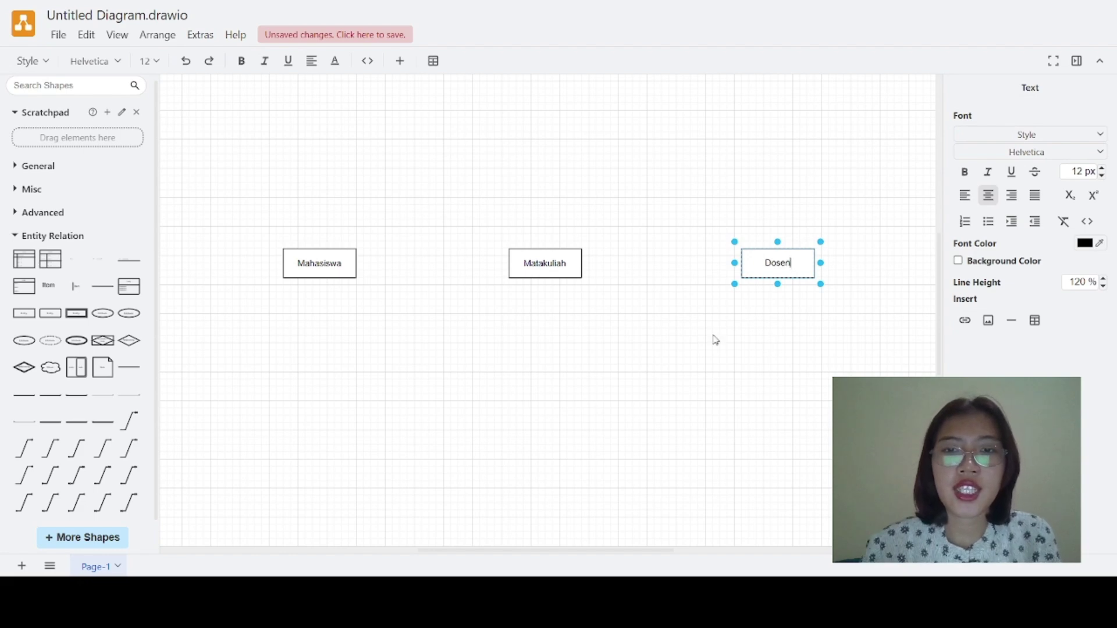
{"action": "left_click", "coordinate": [673, 364]}
Copy the Dosen entity to about 330 pt left, 530 pt top, below and between Mahasiswa and Matakuliah, and label it Registrasi_MK.
{"action": "left_click", "coordinate": [764, 262]}
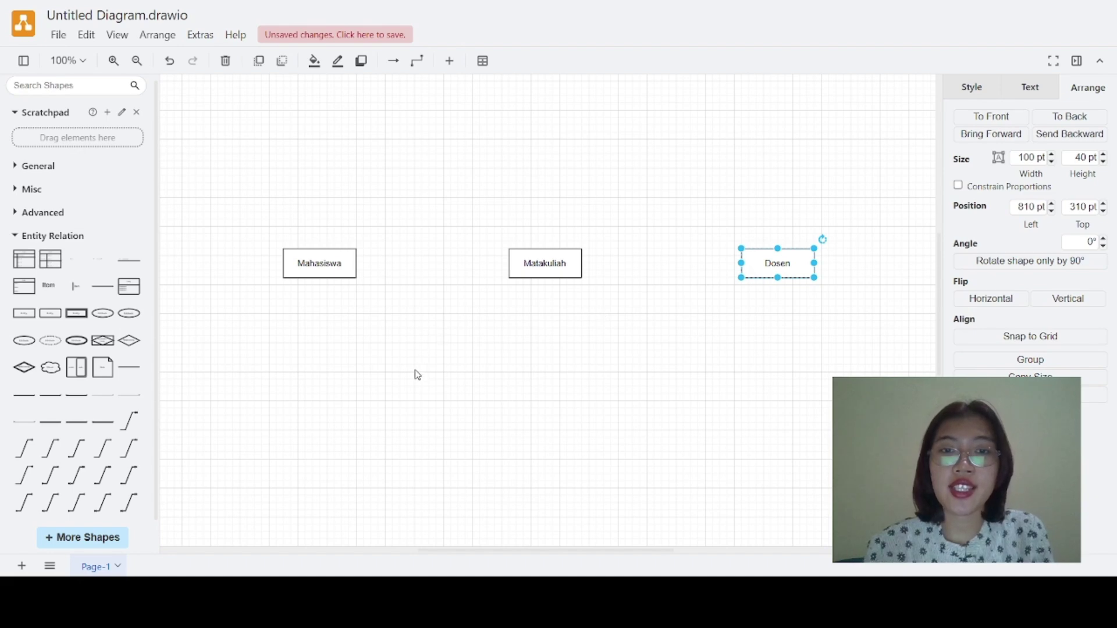
{"action": "left_click", "coordinate": [418, 386]}
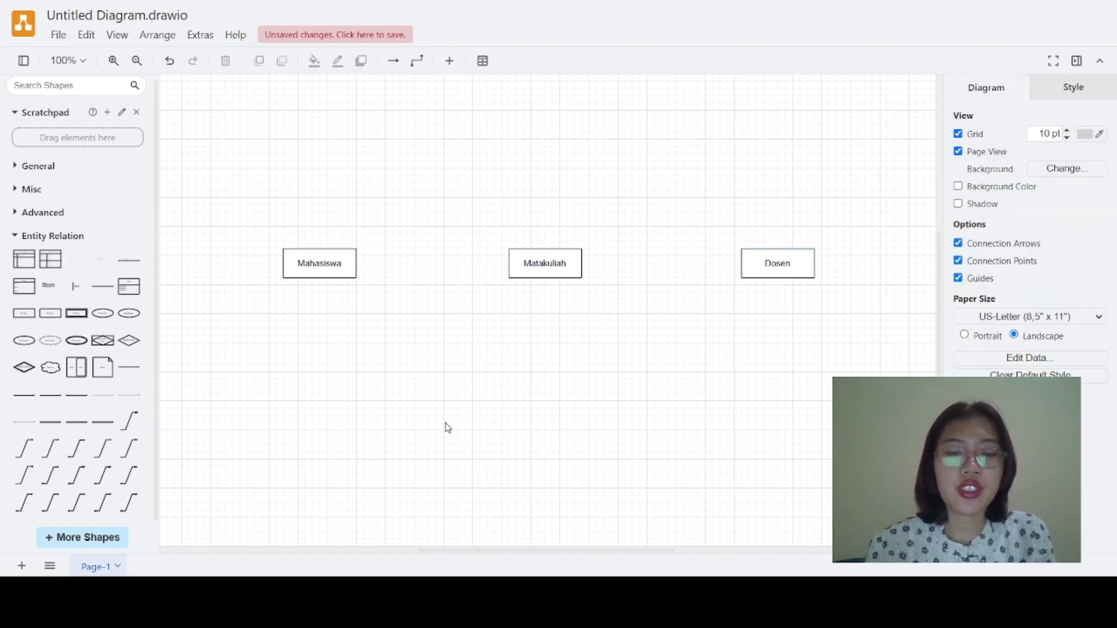
{"action": "key", "text": "ctrl+v"}
{"action": "left_click_drag", "start_coordinate": [776, 276], "coordinate": [423, 430]}
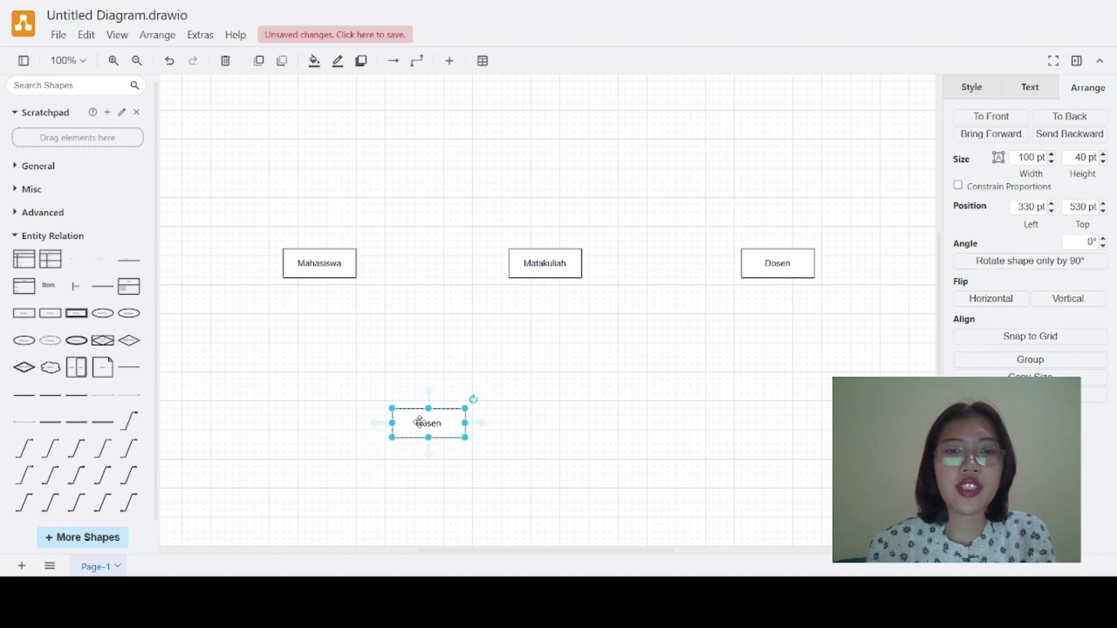
{"action": "double_click", "coordinate": [424, 424]}
{"action": "type", "text": "Reg"}
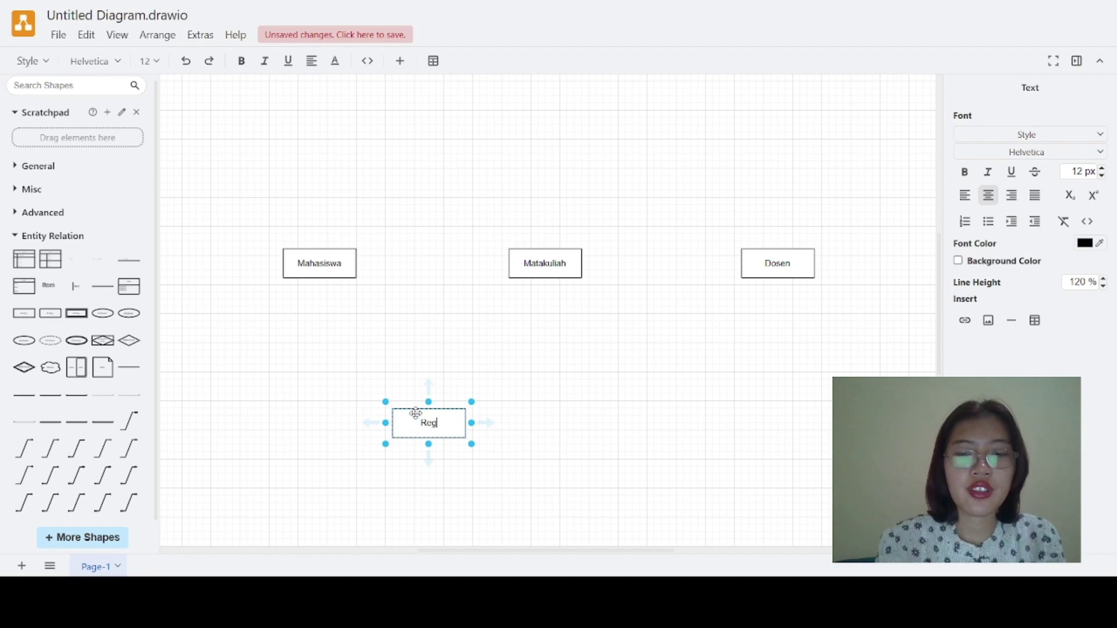
{"action": "type", "text": "istrasi_MK"}
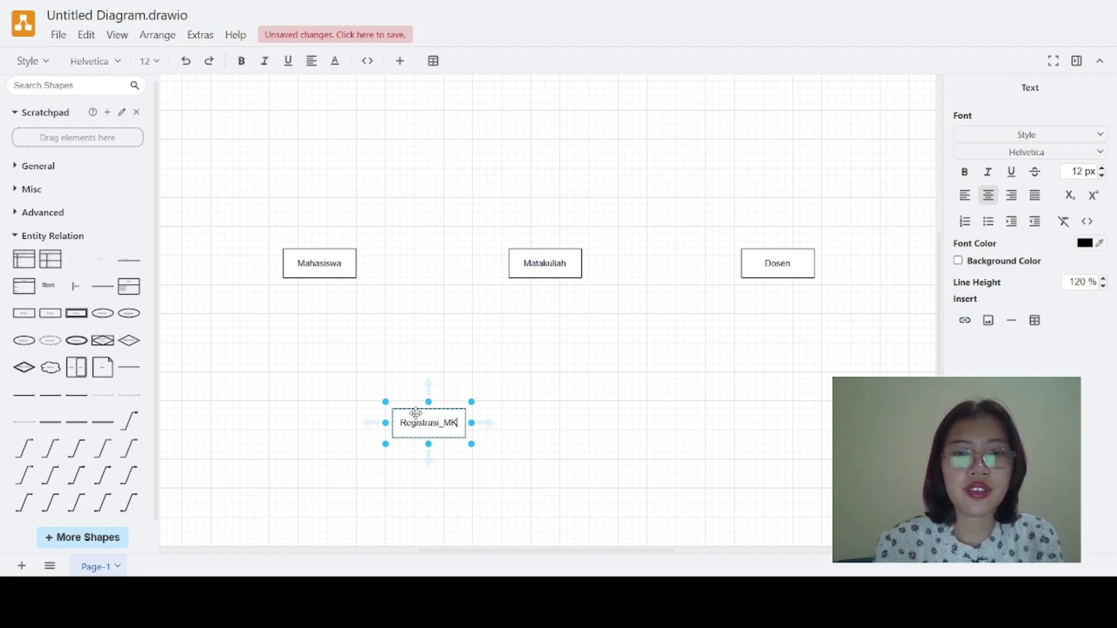
{"action": "key", "text": "Return"}
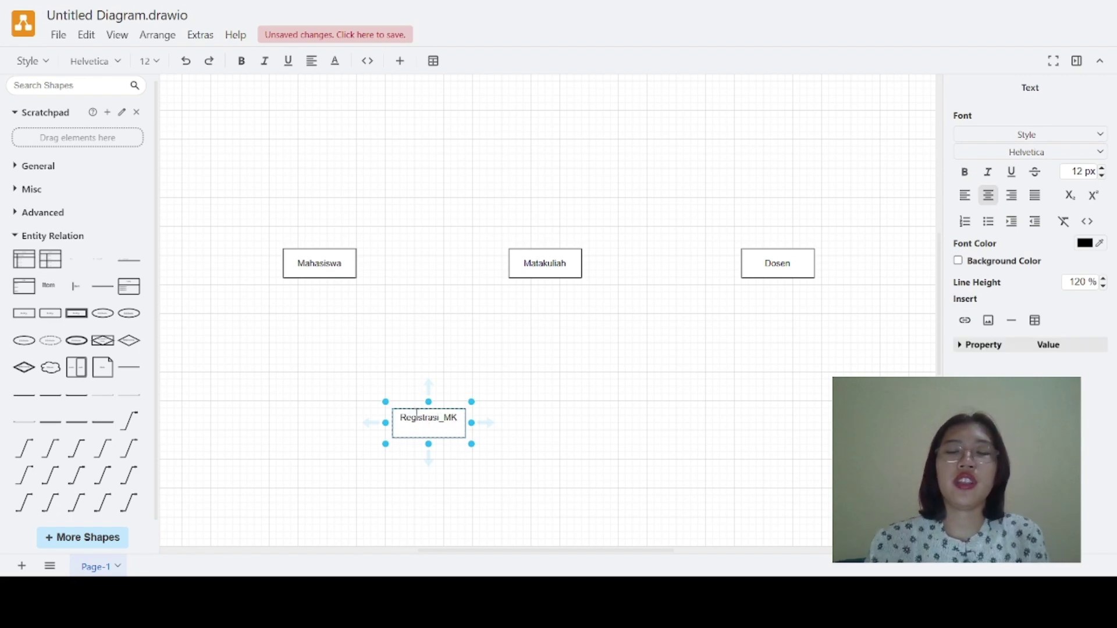
{"action": "key", "text": "BackSpace"}
{"action": "left_click", "coordinate": [613, 432]}
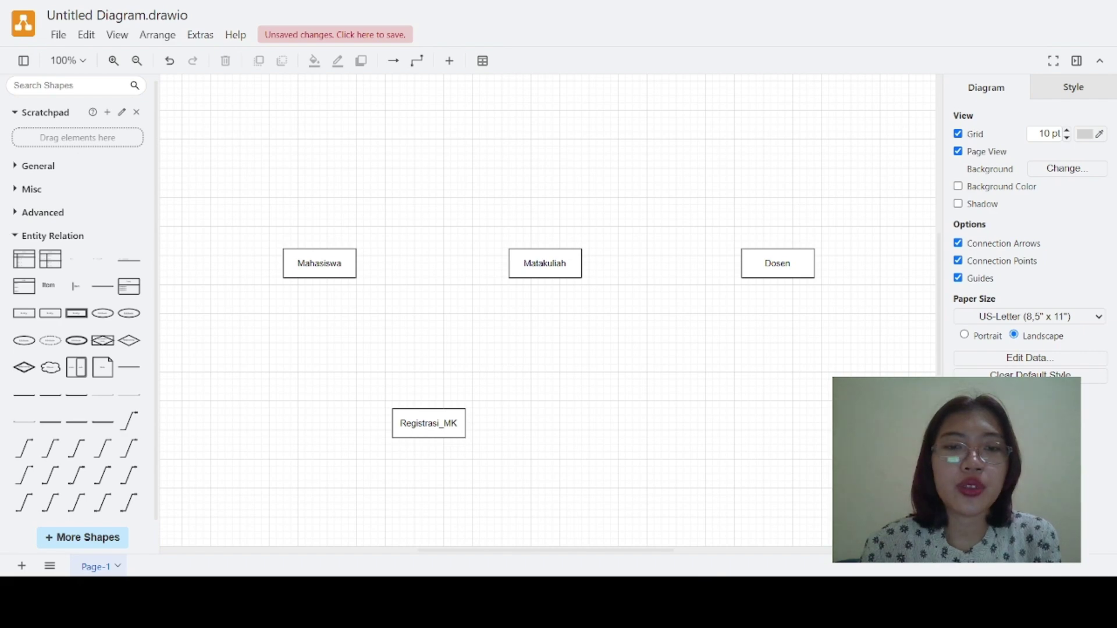
Switch to the Word assignment document and read the section on each entity's attributes and primary key.
{"action": "key", "text": "alt+Tab"}
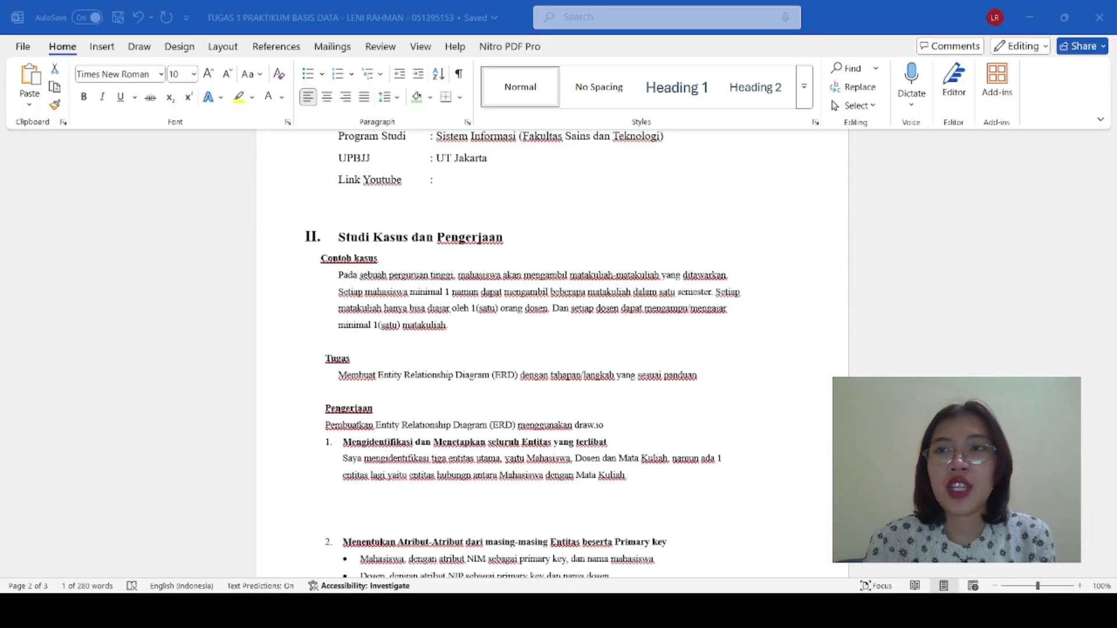
{"action": "scroll", "coordinate": [434, 417], "scroll_direction": "down", "scroll_amount": 4}
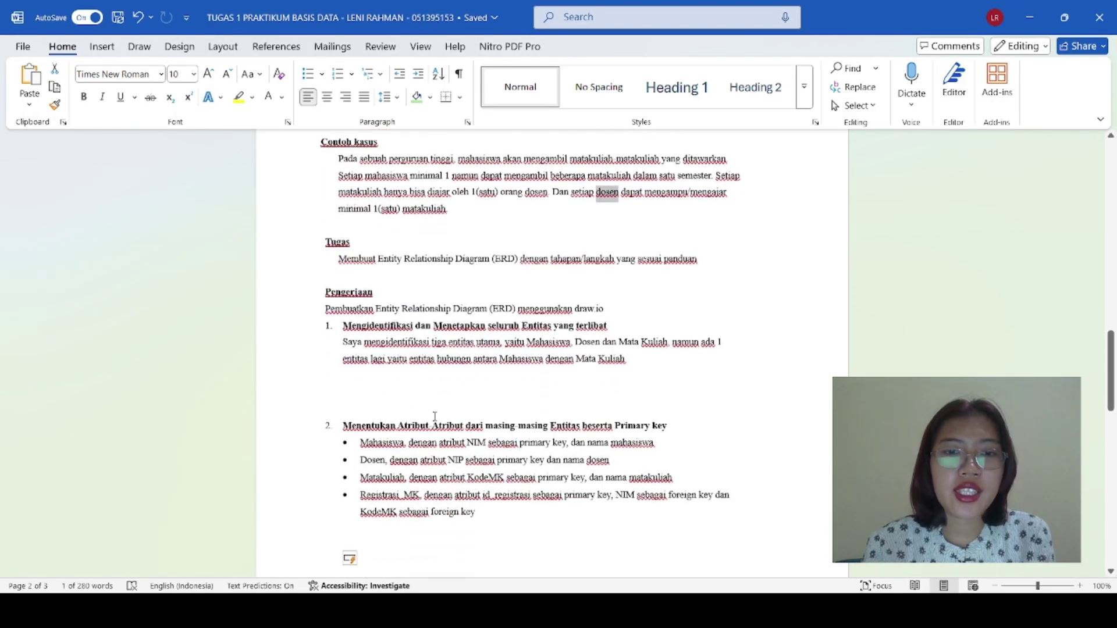
{"action": "double_click", "coordinate": [436, 424]}
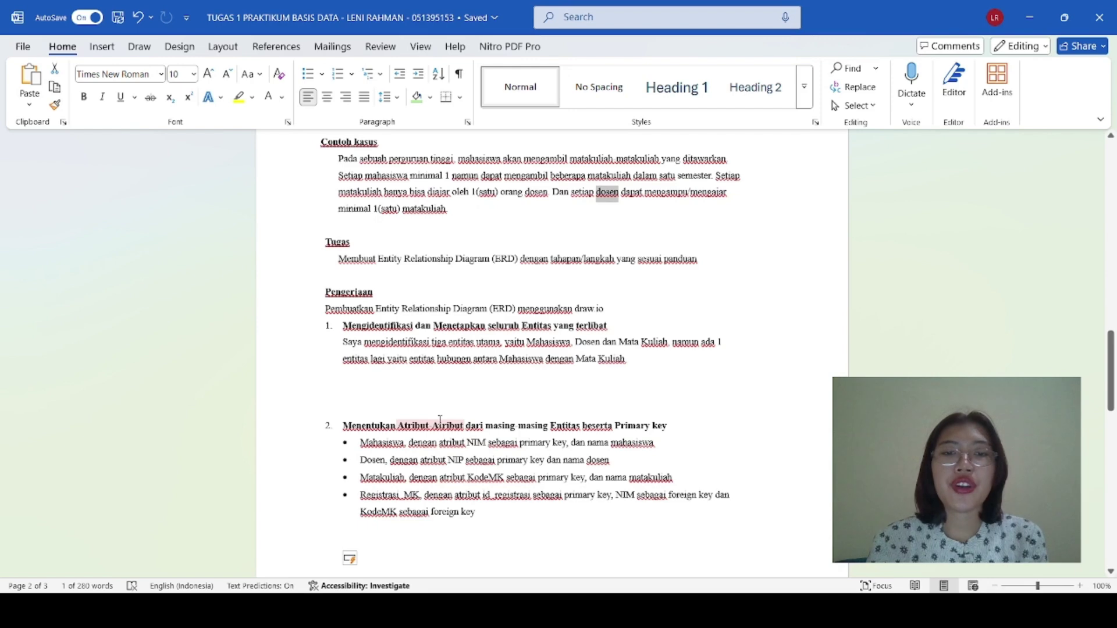
{"action": "left_click", "coordinate": [440, 413]}
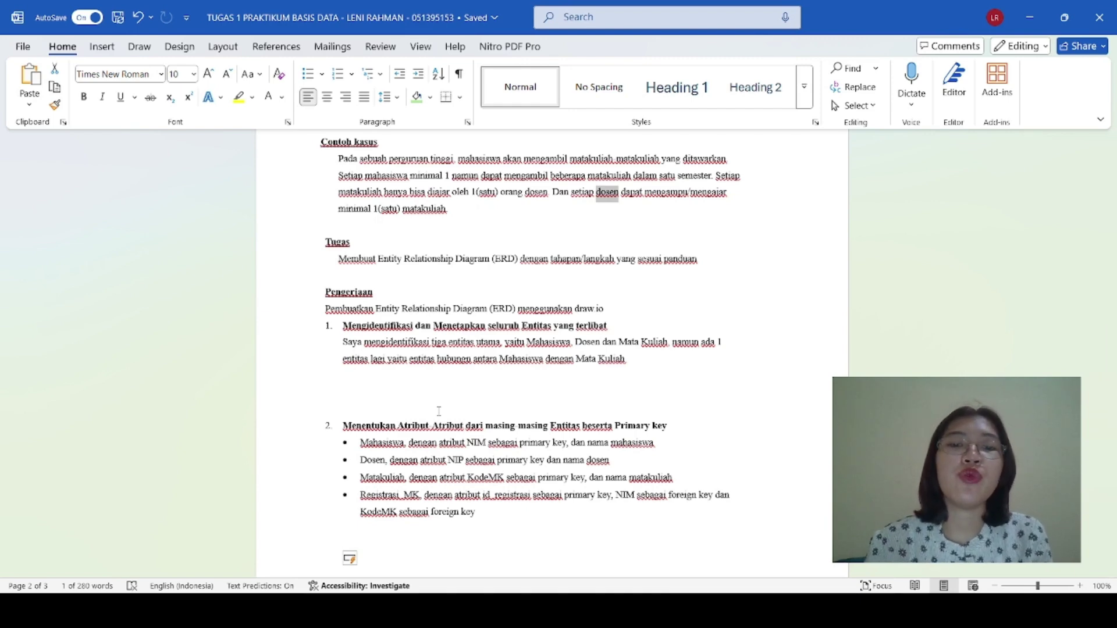
{"action": "left_click_drag", "start_coordinate": [397, 425], "coordinate": [464, 419]}
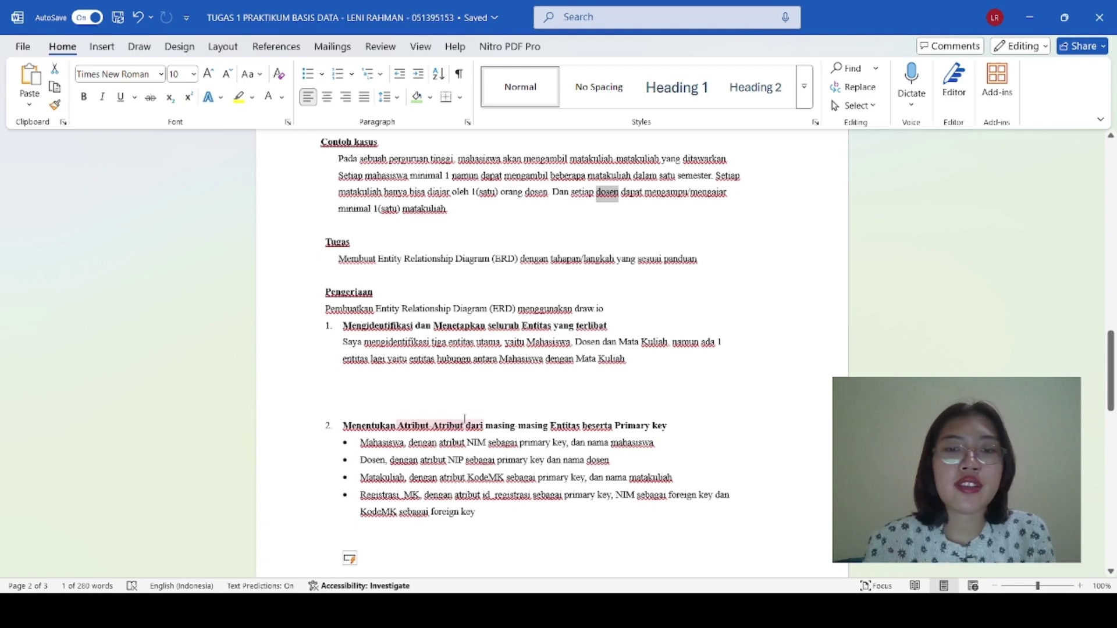
{"action": "left_click", "coordinate": [467, 416]}
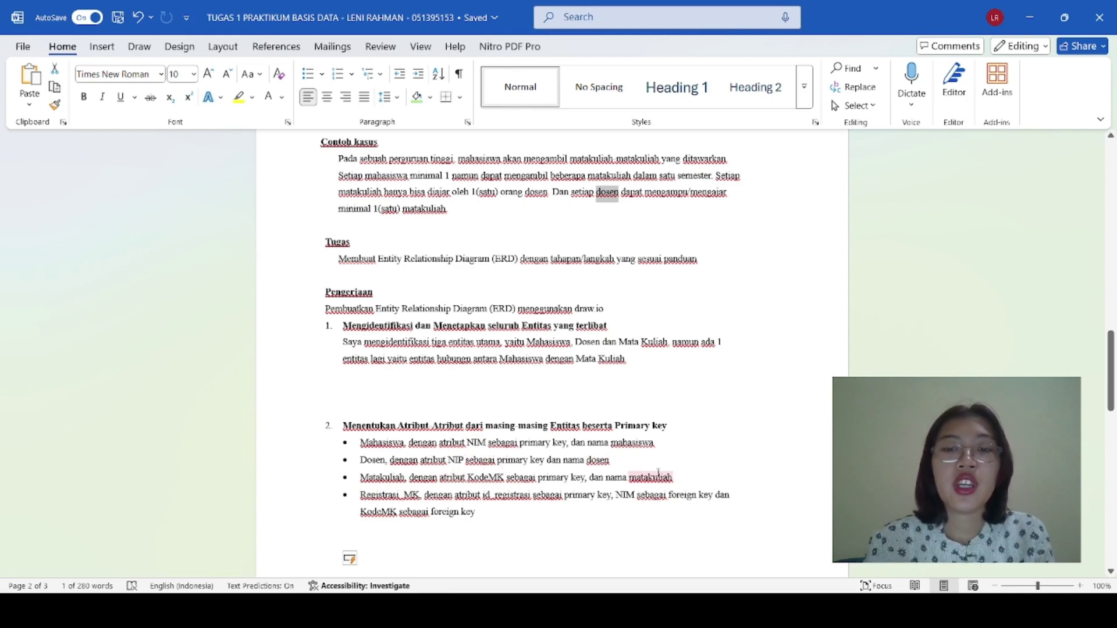
Switch back to the draw.io diagram and add a plain attribute at about 40 pt left, 280 pt top and a key attribute above Mahasiswa.
{"action": "left_click", "coordinate": [633, 477]}
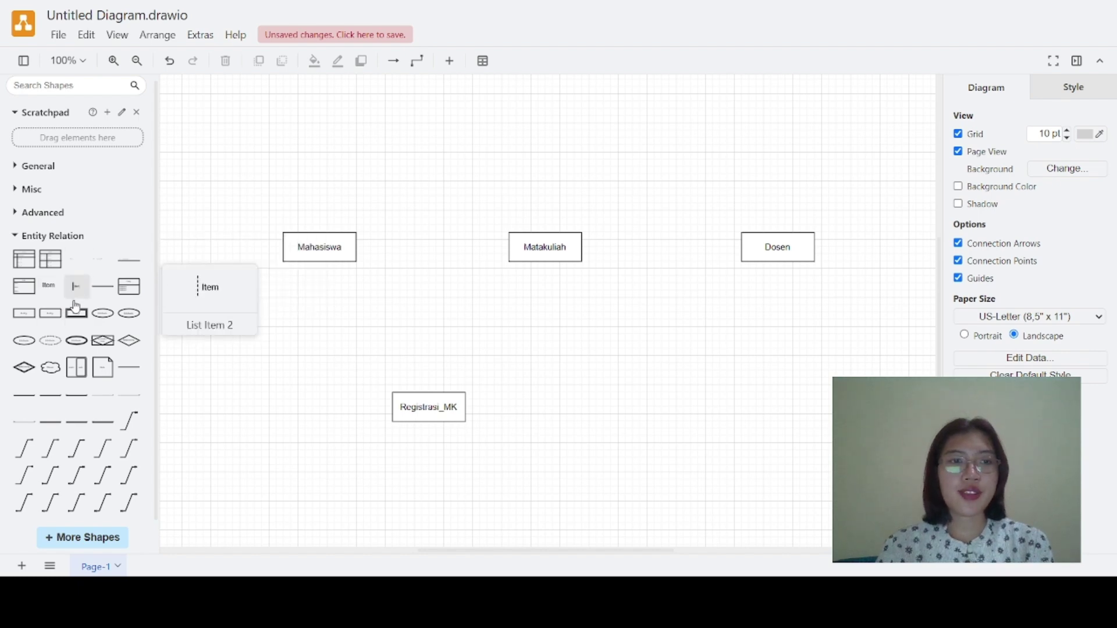
{"action": "mouse_move", "coordinate": [68, 344]}
{"action": "left_click", "coordinate": [129, 314]}
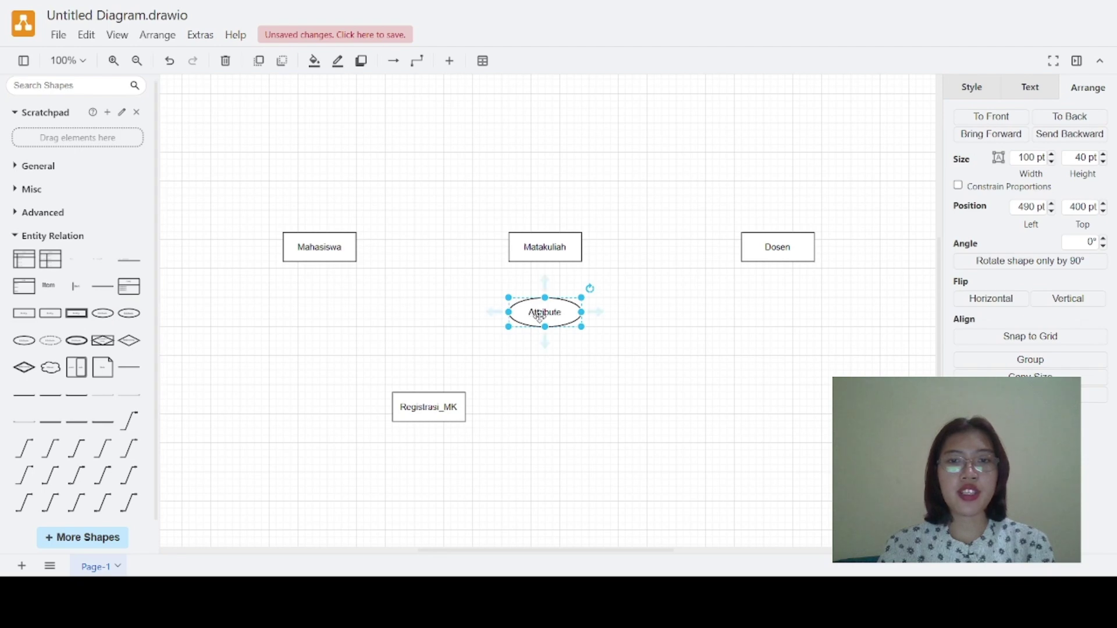
{"action": "left_click_drag", "start_coordinate": [539, 317], "coordinate": [322, 192]}
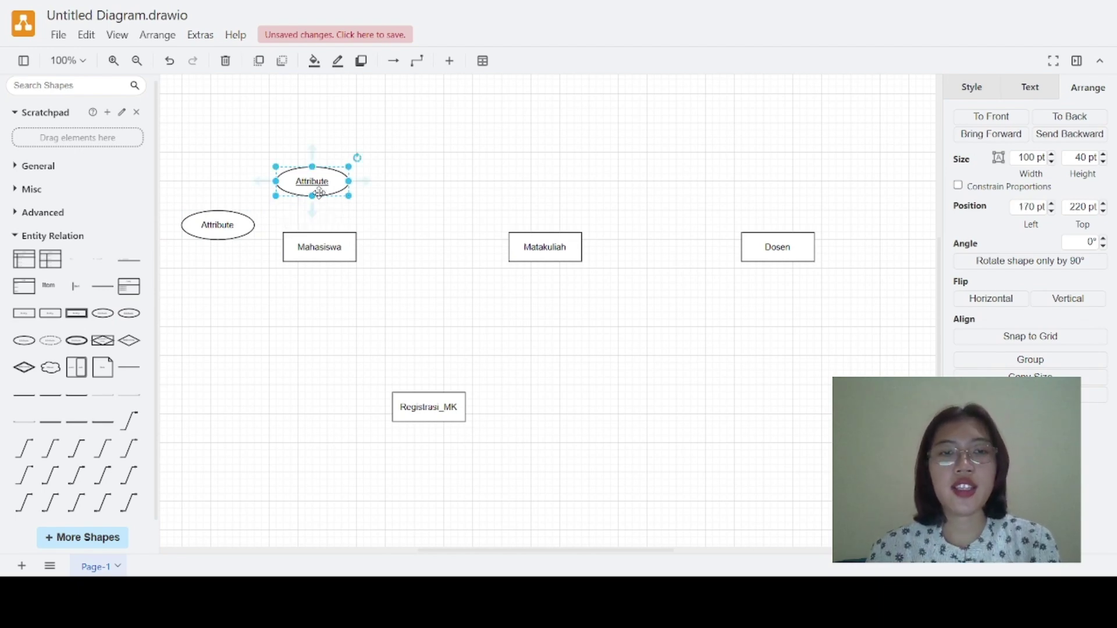
Duplicate the key attribute three times, placing one copy above Matakuliah, one above Dosen and one below Registrasi_MK.
{"action": "key", "text": "ctrl+d"}
{"action": "key", "text": "ctrl+d"}
{"action": "key", "text": "ctrl+d"}
{"action": "left_click_drag", "start_coordinate": [350, 204], "coordinate": [431, 516]}
Copy the plain attribute beside the key attributes of Matakuliah and Dosen, and on both sides below Registrasi_MK.
{"action": "left_click", "coordinate": [204, 225]}
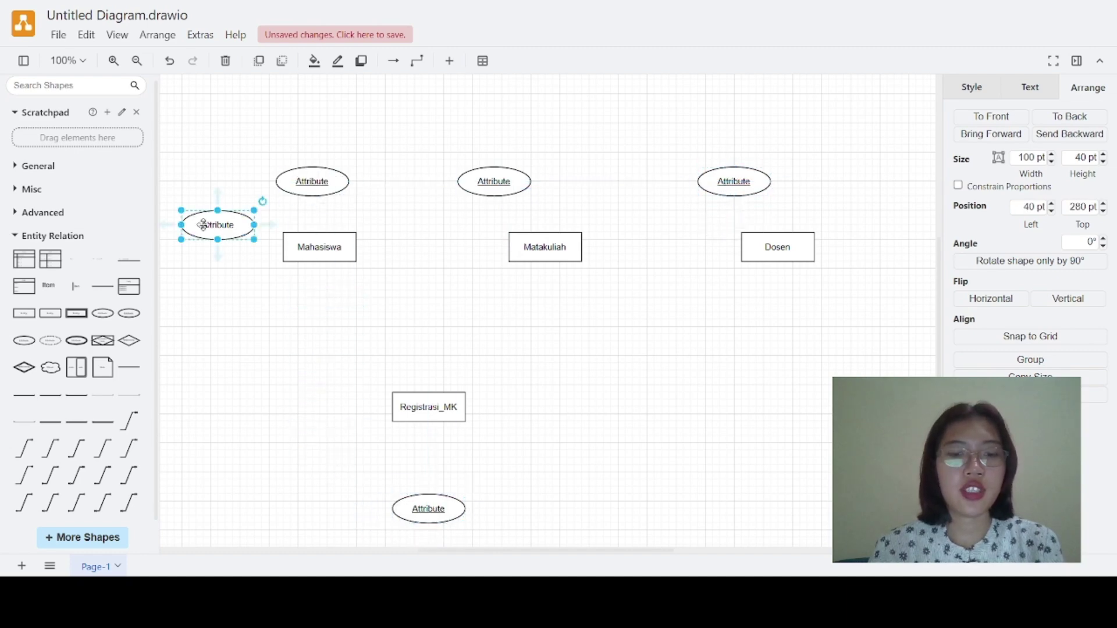
{"action": "left_click_drag", "start_coordinate": [208, 227], "coordinate": [598, 182]}
{"action": "left_click_drag", "start_coordinate": [250, 247], "coordinate": [335, 457]}
{"action": "left_click_drag", "start_coordinate": [227, 240], "coordinate": [526, 466]}
Label Mahasiswa's plain attribute nama_Mahasiswa and its key attribute NIM.
{"action": "double_click", "coordinate": [217, 224]}
{"action": "type", "text": "nam"}
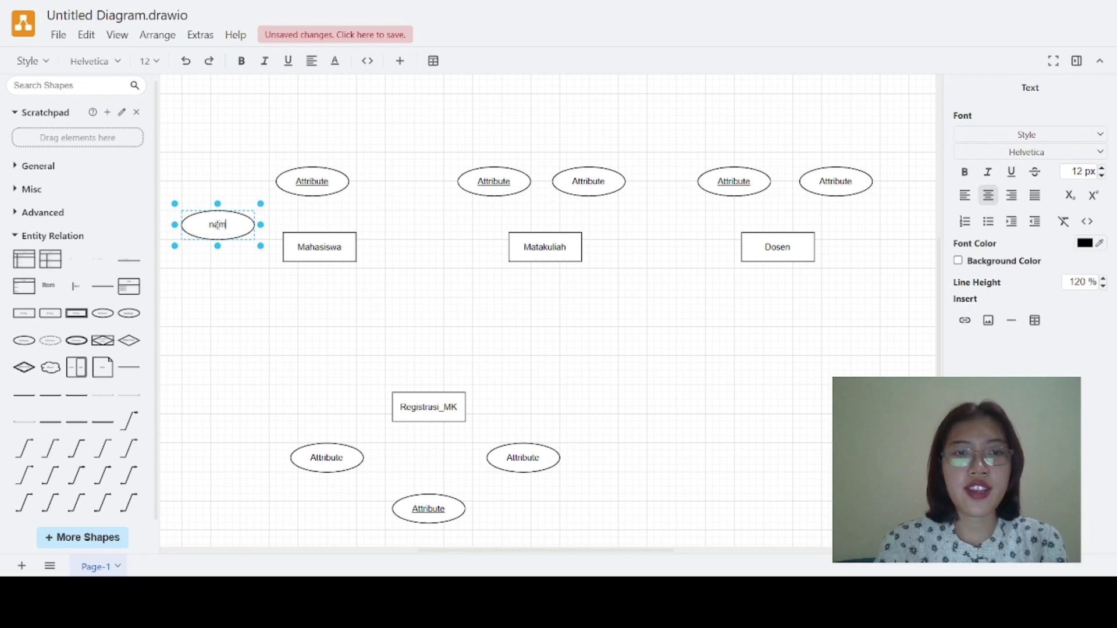
{"action": "type", "text": "a_Mahasiswa"}
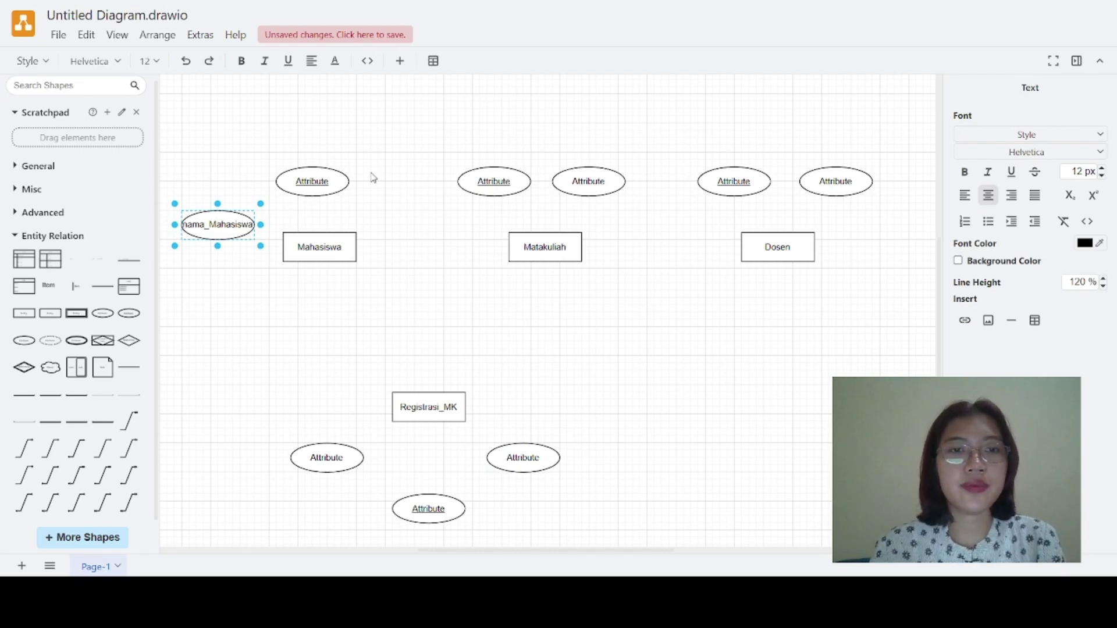
{"action": "left_click", "coordinate": [323, 184]}
{"action": "double_click", "coordinate": [323, 183]}
{"action": "type", "text": "NIM"}
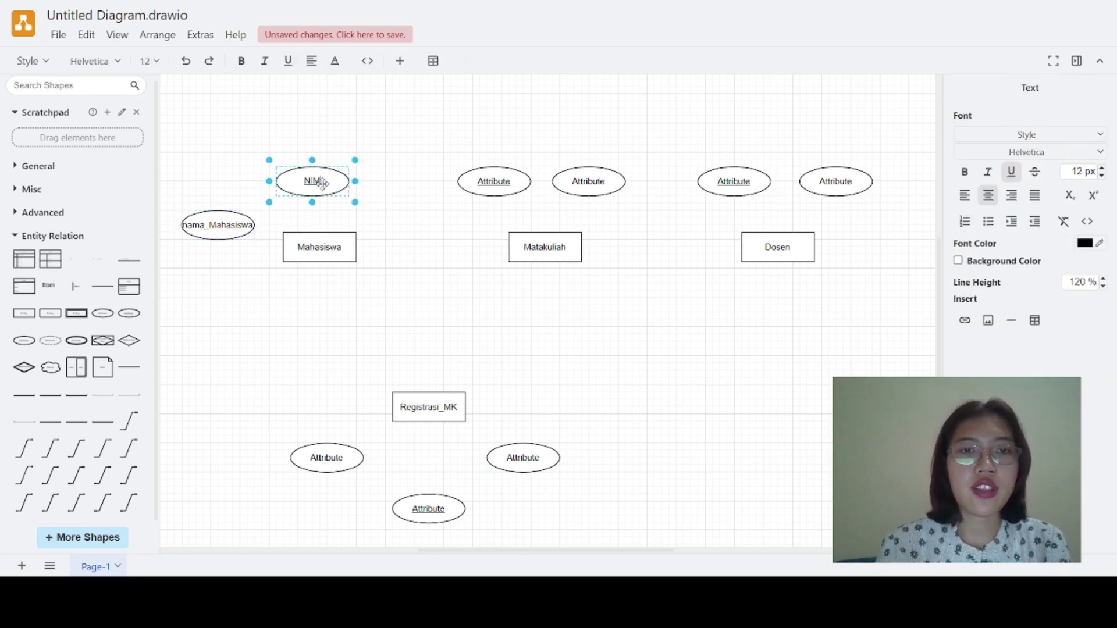
Label Matakuliah's key attribute KodeMK and its plain attribute nama_MK.
{"action": "left_click", "coordinate": [504, 185]}
{"action": "double_click", "coordinate": [504, 185]}
{"action": "type", "text": "KodeMK"}
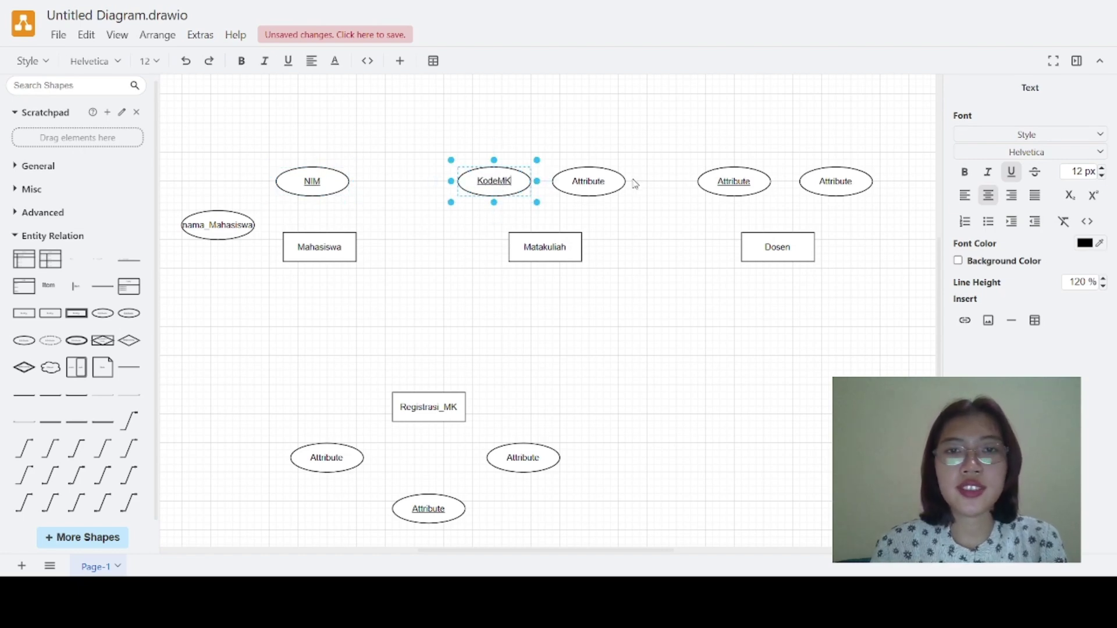
{"action": "left_click", "coordinate": [593, 182]}
{"action": "double_click", "coordinate": [593, 181]}
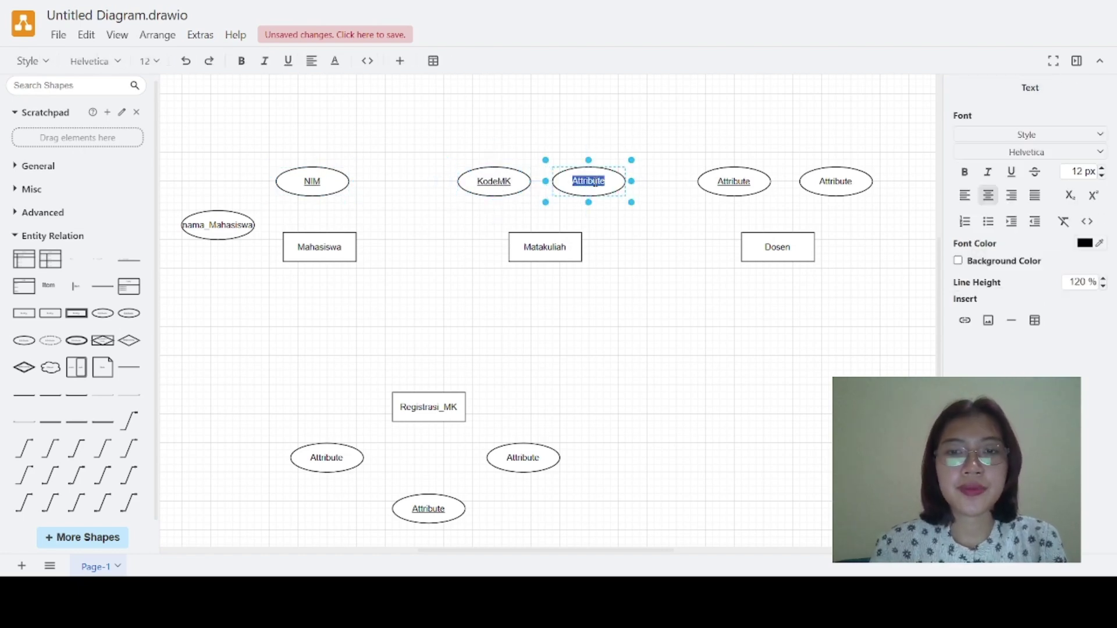
{"action": "type", "text": "nama_MK"}
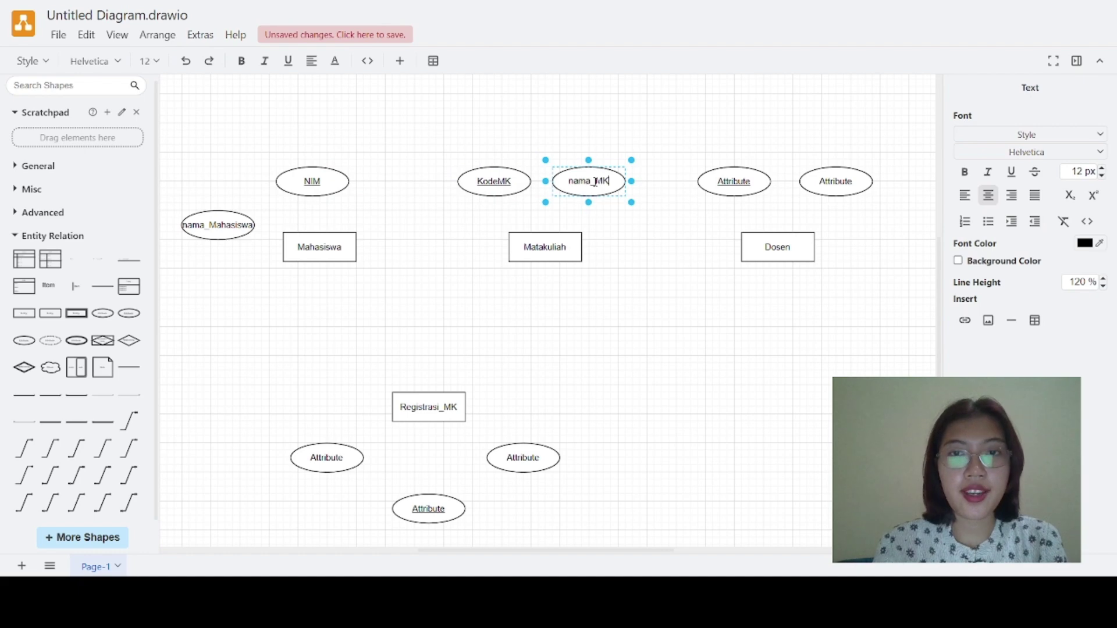
Label Dosen's key attribute NIP and its plain attribute nama_Dosen.
{"action": "left_click", "coordinate": [733, 181]}
{"action": "double_click", "coordinate": [733, 181]}
{"action": "type", "text": "NIP"}
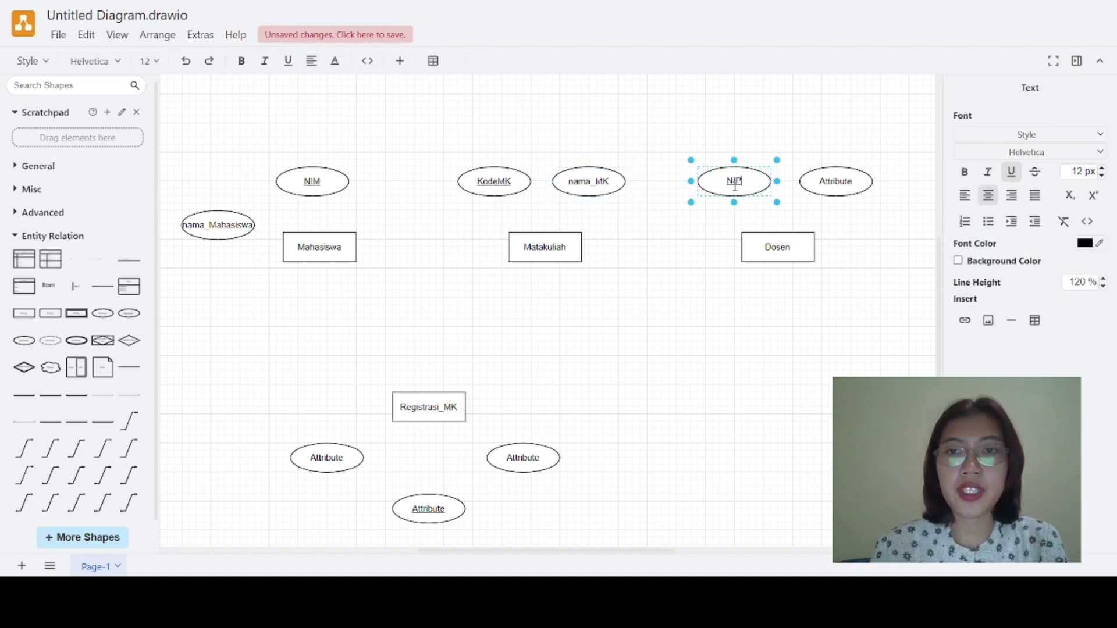
{"action": "left_click", "coordinate": [830, 178]}
{"action": "double_click", "coordinate": [830, 178]}
{"action": "type", "text": "nama_"}
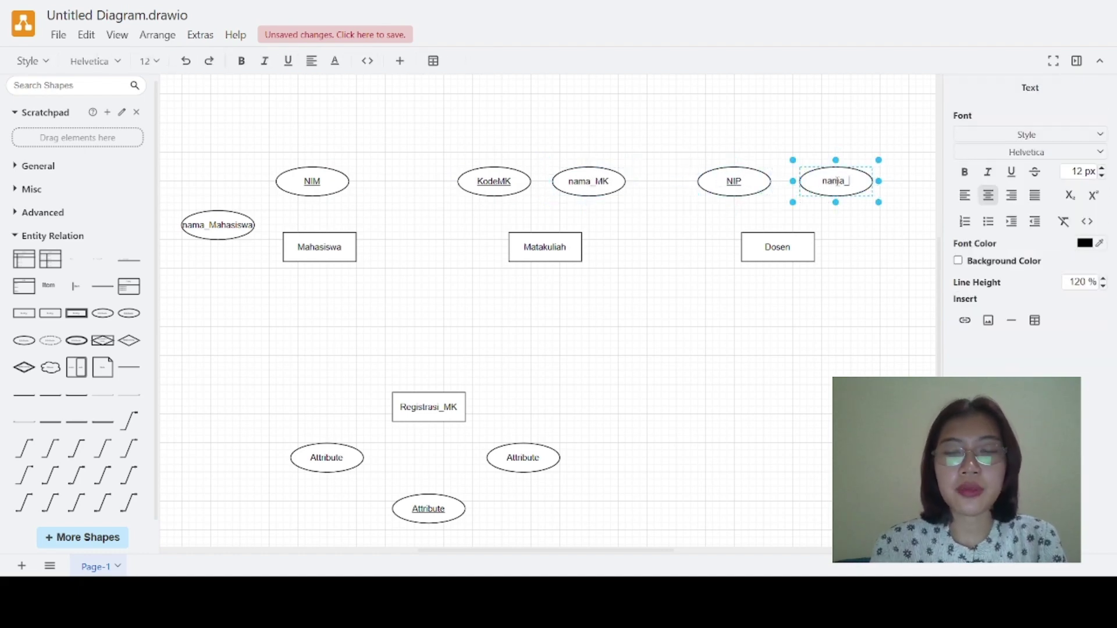
{"action": "type", "text": "Dosen"}
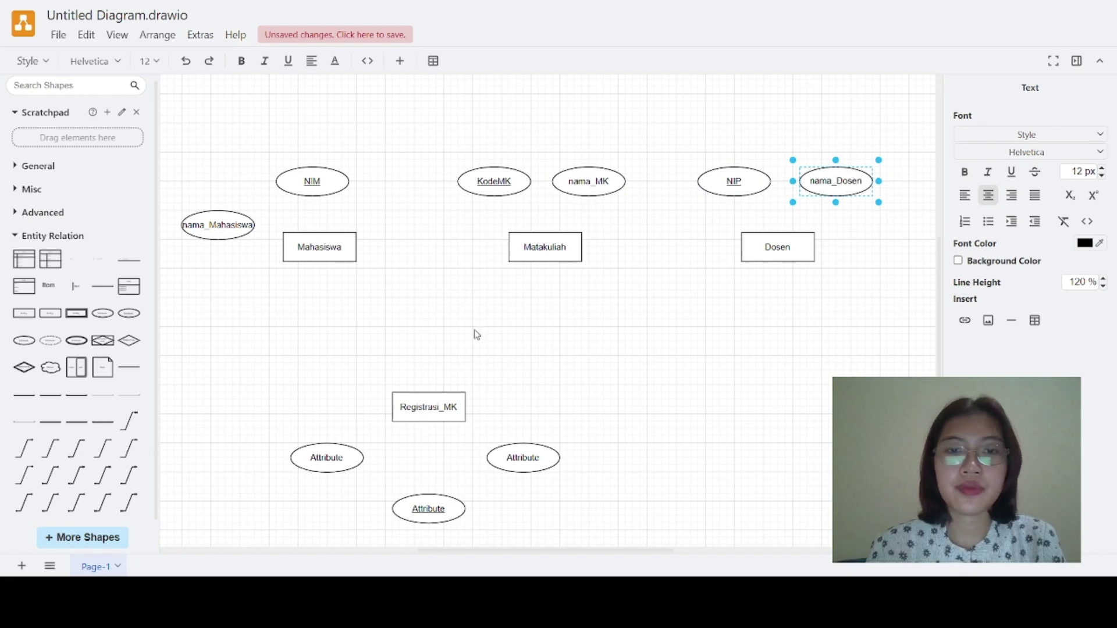
Label Registrasi_MK's key attribute id_registrasi and its two plain attributes NIM and KodeMK.
{"action": "left_click", "coordinate": [326, 457]}
{"action": "double_click", "coordinate": [326, 458]}
{"action": "type", "text": "NIM"}
{"action": "double_click", "coordinate": [424, 511]}
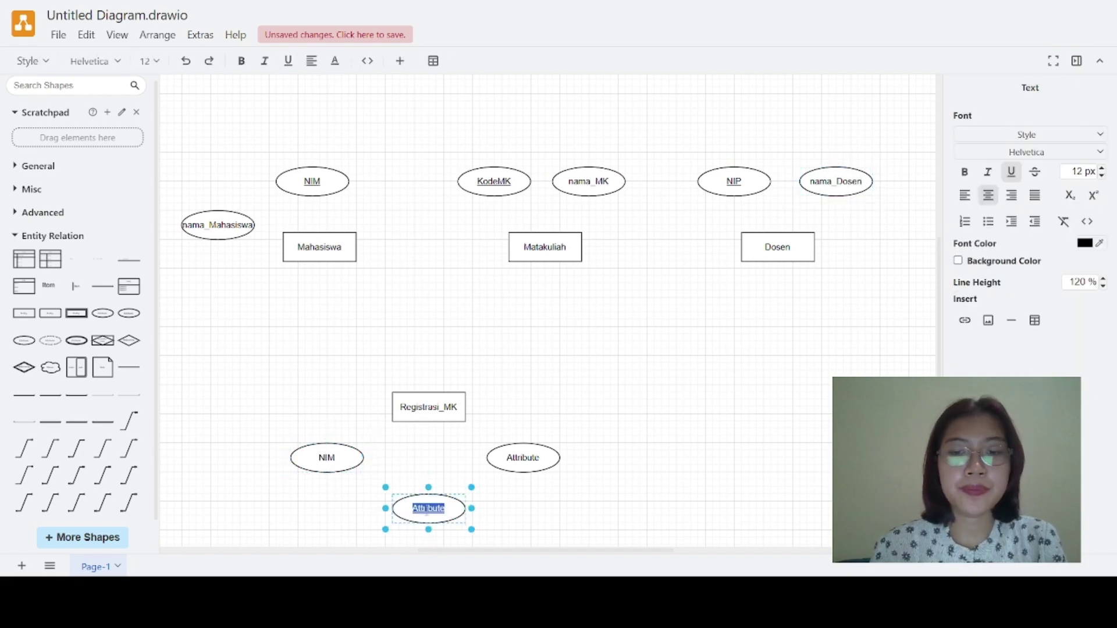
{"action": "type", "text": "id_registrasi"}
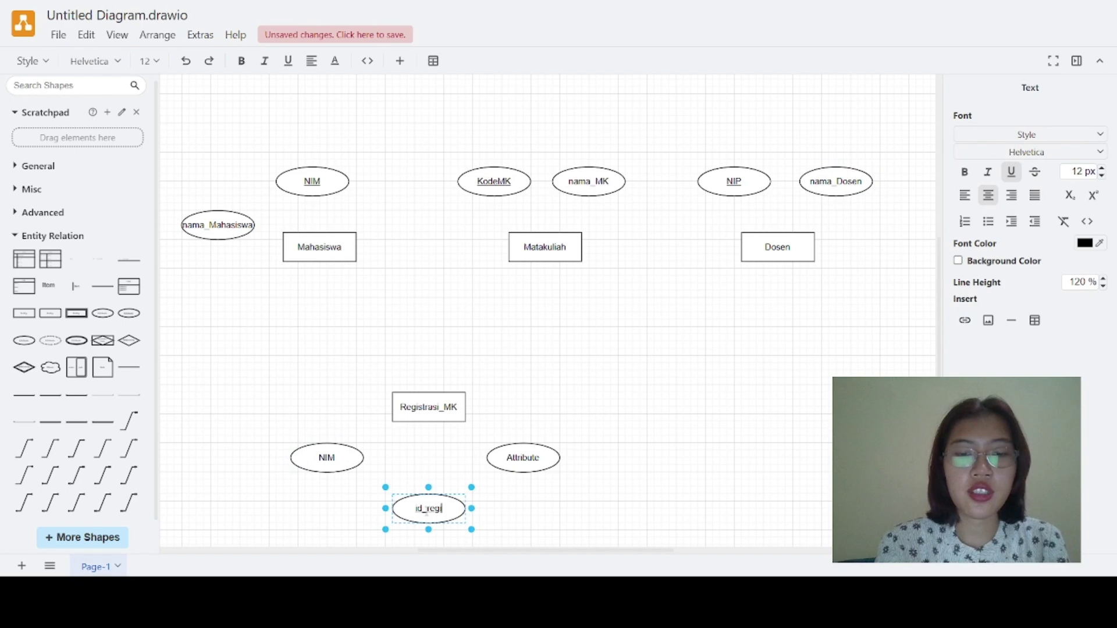
{"action": "double_click", "coordinate": [523, 458]}
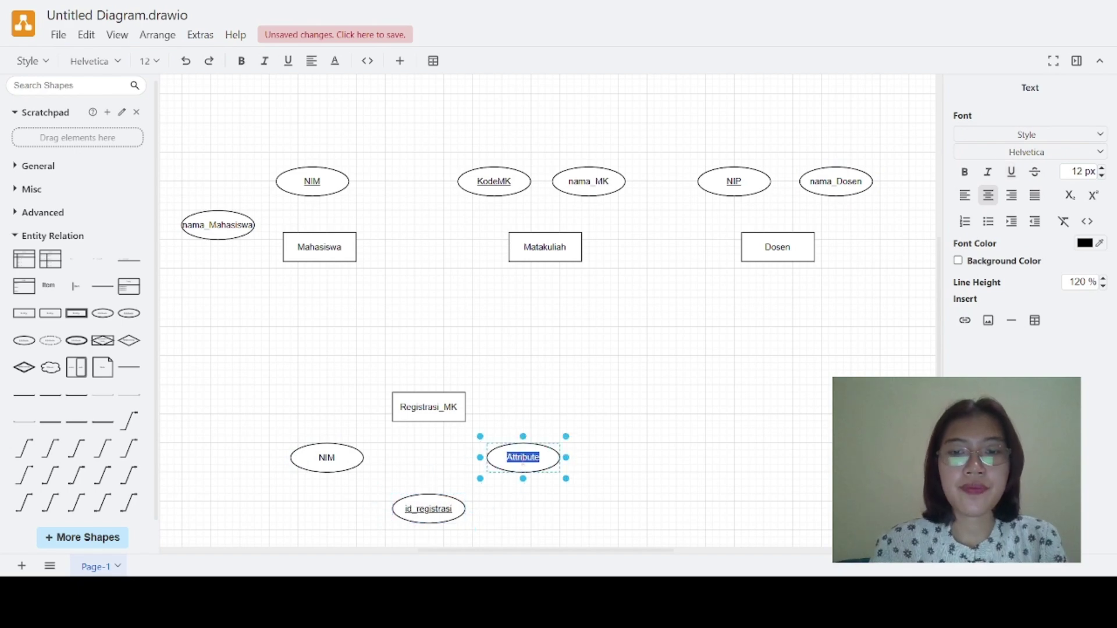
{"action": "type", "text": "KodeMK"}
{"action": "left_click", "coordinate": [609, 398]}
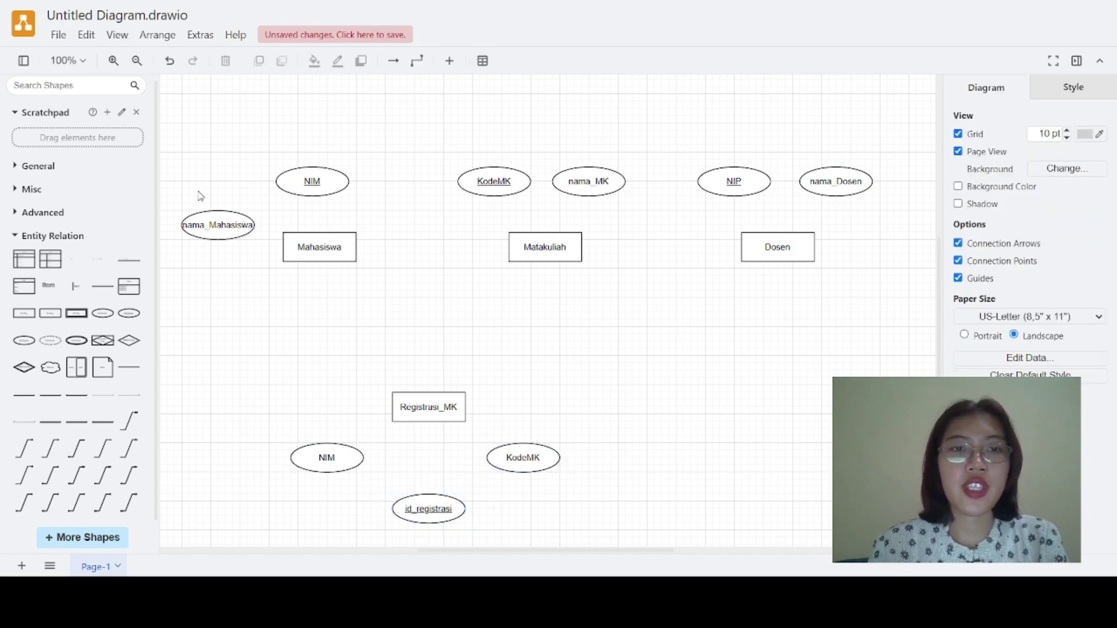
Connect the upper NIM attribute to Mahasiswa with a line and align Mahasiswa directly beneath it at 170 pt left, 310 pt top.
{"action": "left_click", "coordinate": [129, 367]}
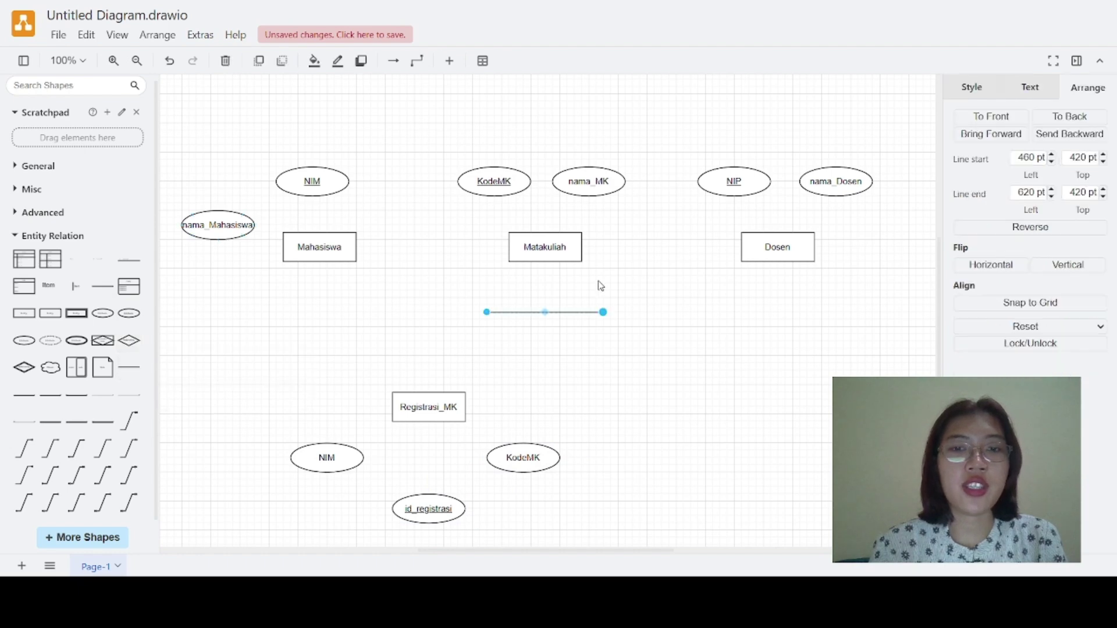
{"action": "left_click_drag", "start_coordinate": [486, 312], "coordinate": [312, 196]}
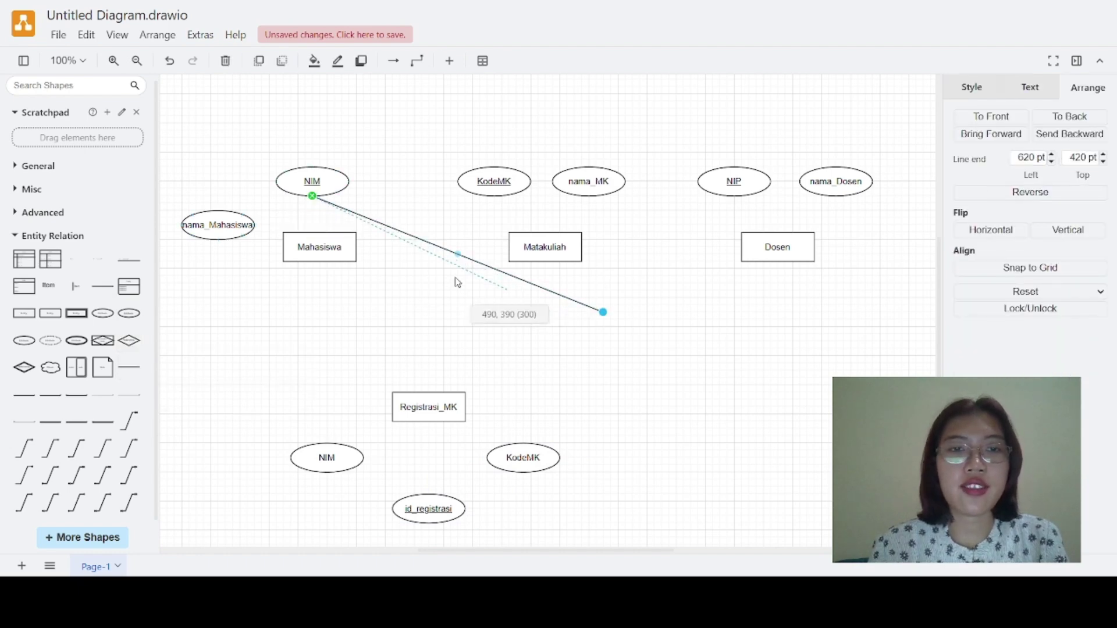
{"action": "left_click_drag", "start_coordinate": [323, 239], "coordinate": [324, 252]}
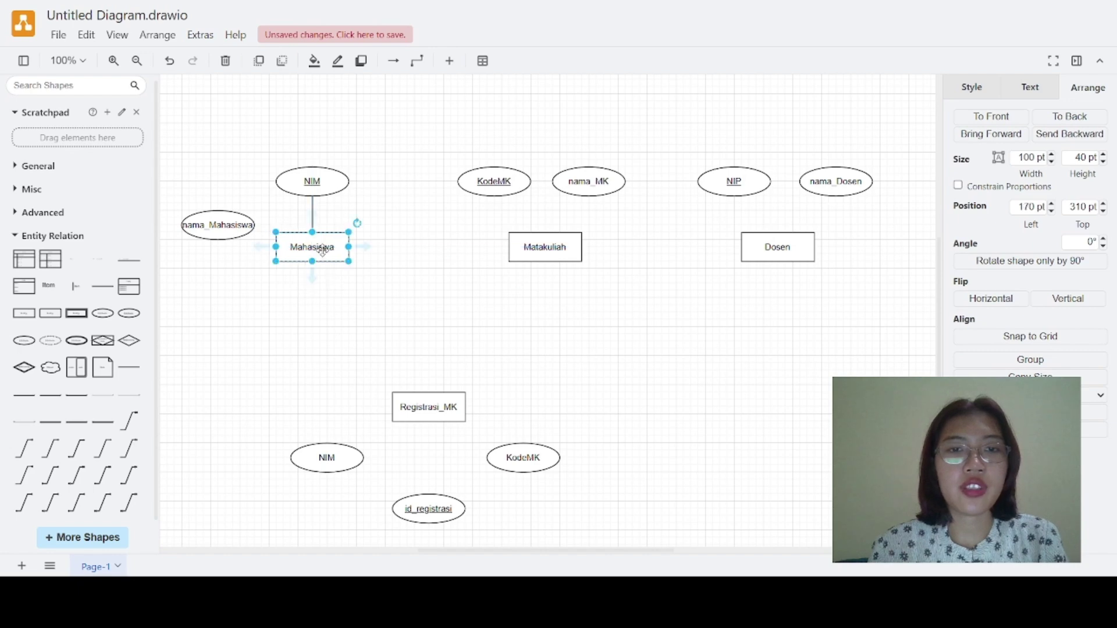
Connect nama_Mahasiswa to Mahasiswa, move the attribute to about 50 pt left, 230 pt top, and bend the line into a right angle.
{"action": "left_click", "coordinate": [129, 367]}
{"action": "left_click", "coordinate": [221, 235]}
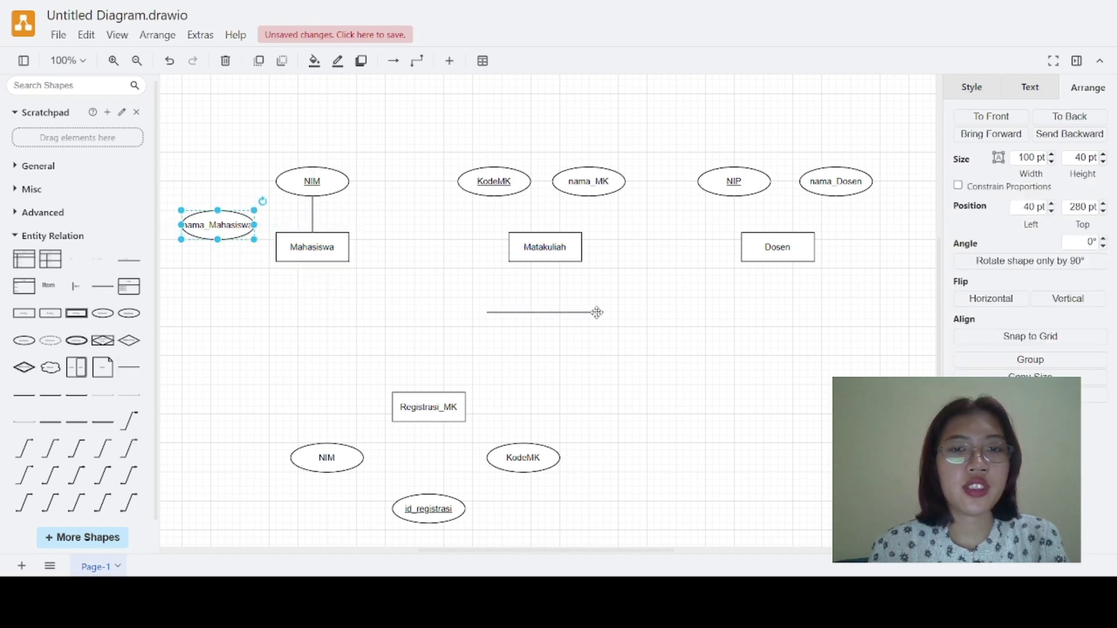
{"action": "left_click", "coordinate": [492, 312]}
{"action": "left_click_drag", "start_coordinate": [492, 312], "coordinate": [217, 239]}
{"action": "left_click_drag", "start_coordinate": [603, 312], "coordinate": [277, 251]}
{"action": "left_click_drag", "start_coordinate": [221, 223], "coordinate": [228, 187]}
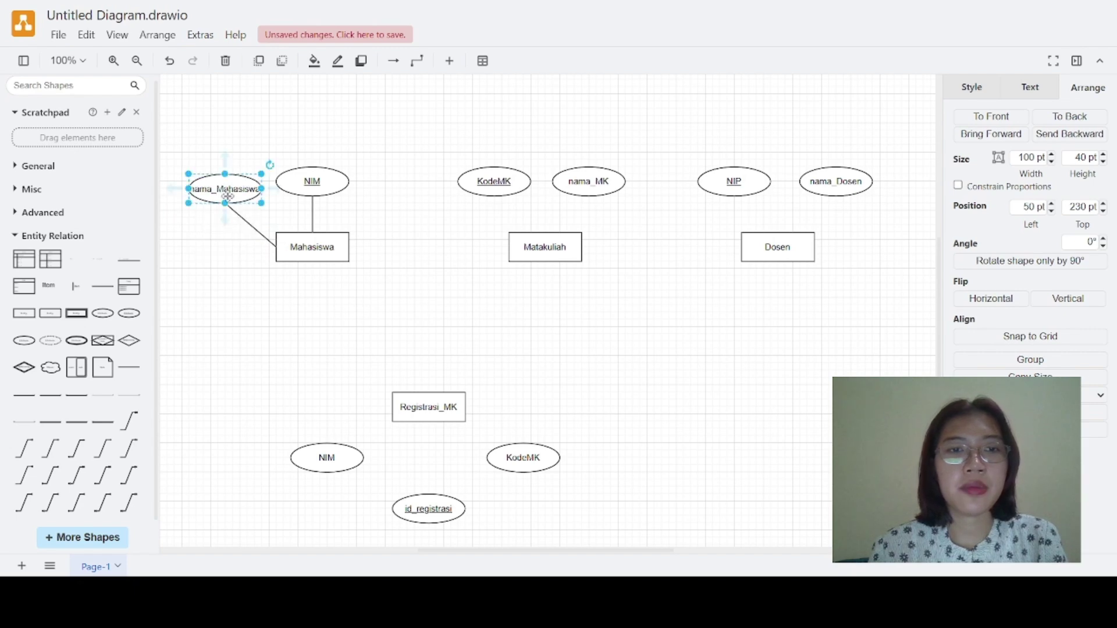
{"action": "left_click", "coordinate": [248, 224]}
{"action": "left_click_drag", "start_coordinate": [248, 224], "coordinate": [225, 246]}
{"action": "left_click", "coordinate": [436, 265]}
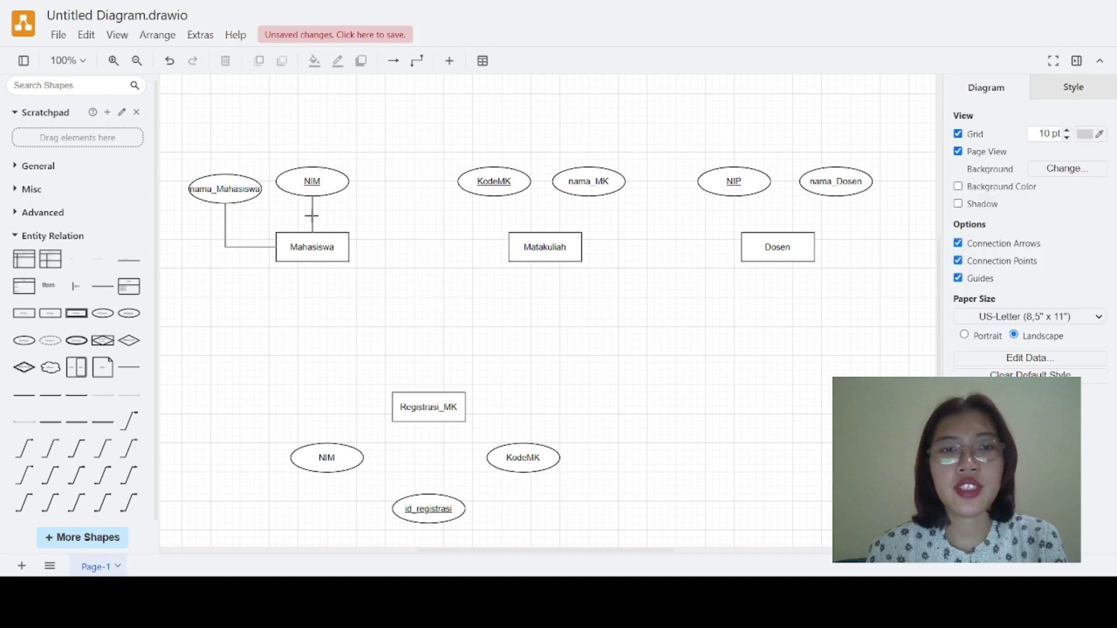
Copy the straight NIM connector to link KodeMK and nama_MK to the two upper corners of Matakuliah.
{"action": "left_click", "coordinate": [311, 216]}
{"action": "left_click_drag", "start_coordinate": [312, 215], "coordinate": [510, 234]}
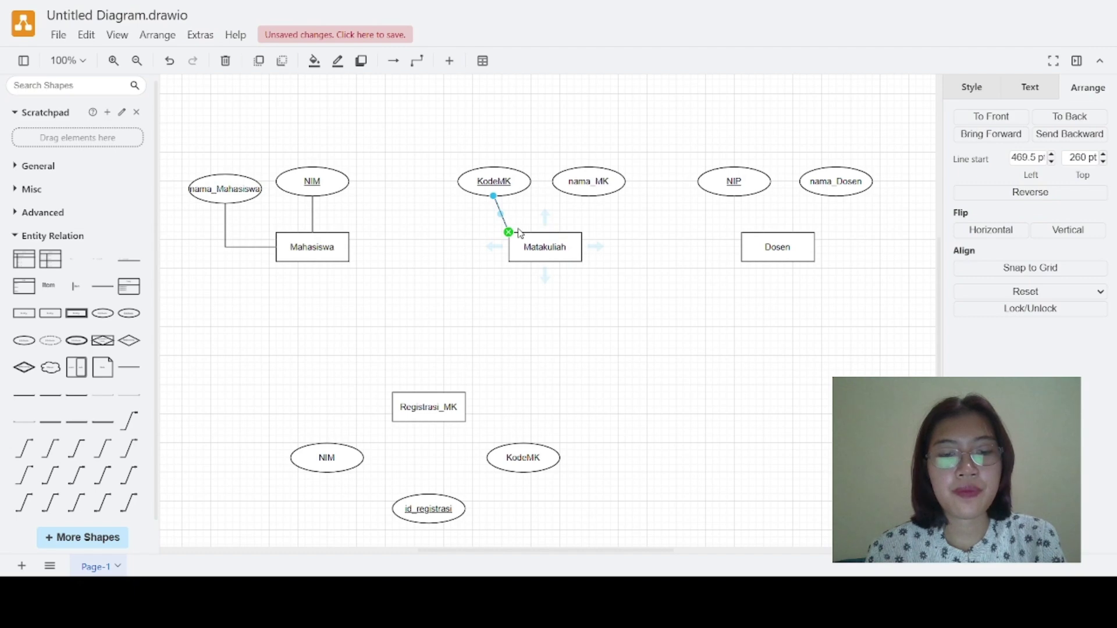
{"action": "key", "text": "ctrl+d"}
{"action": "left_click_drag", "start_coordinate": [507, 215], "coordinate": [598, 242]}
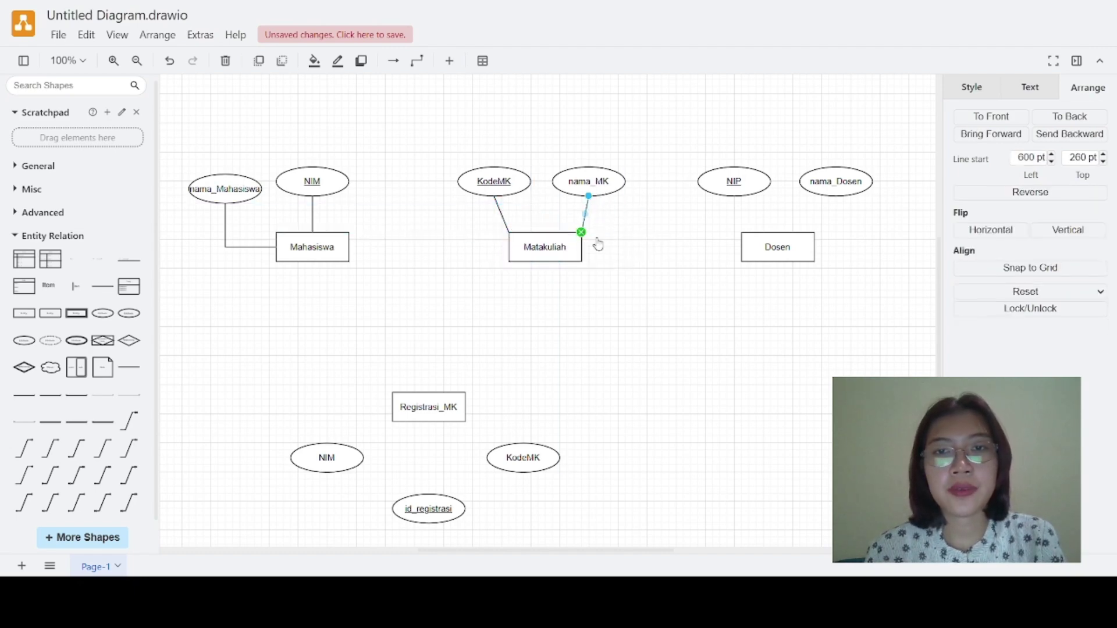
{"action": "left_click", "coordinate": [720, 246]}
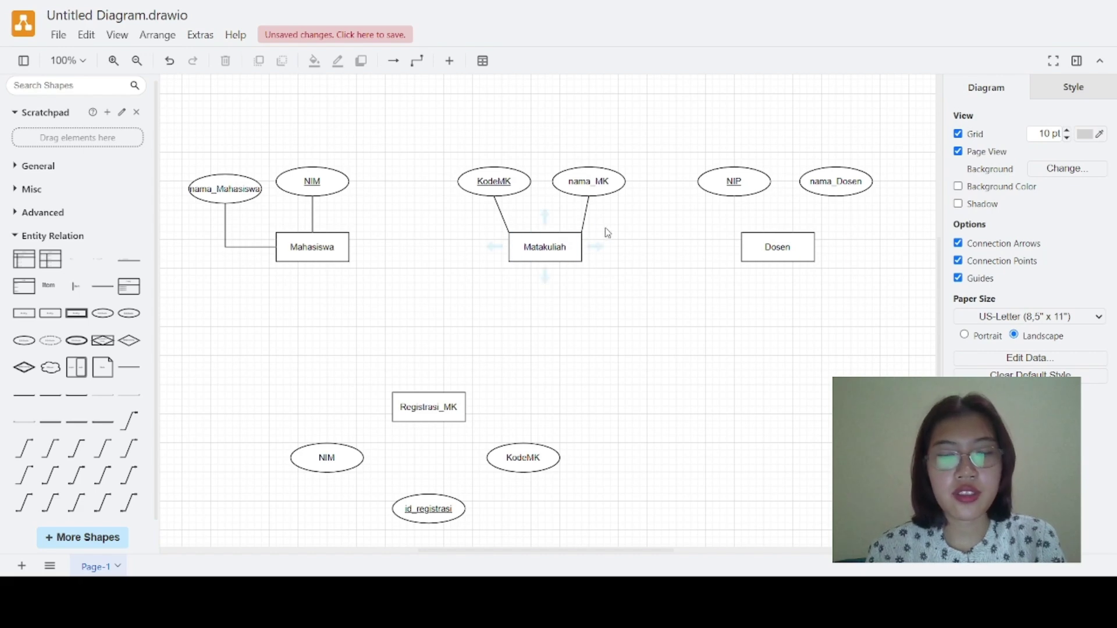
Move NIP directly above Dosen, shift nama_Dosen farther outward, and connect NIP to Dosen with a copied line.
{"action": "key", "text": "ctrl+v"}
{"action": "left_click_drag", "start_coordinate": [511, 217], "coordinate": [780, 186]}
{"action": "left_click", "coordinate": [750, 232]}
{"action": "left_click_drag", "start_coordinate": [750, 231], "coordinate": [779, 237]}
{"action": "left_click_drag", "start_coordinate": [849, 185], "coordinate": [886, 191]}
{"action": "mouse_move", "coordinate": [779, 187]}
{"action": "left_mouse_down"}
{"action": "mouse_move", "coordinate": [799, 189]}
{"action": "mouse_move", "coordinate": [786, 182]}
{"action": "mouse_move", "coordinate": [778, 196]}
{"action": "left_mouse_up"}
{"action": "left_click", "coordinate": [767, 208]}
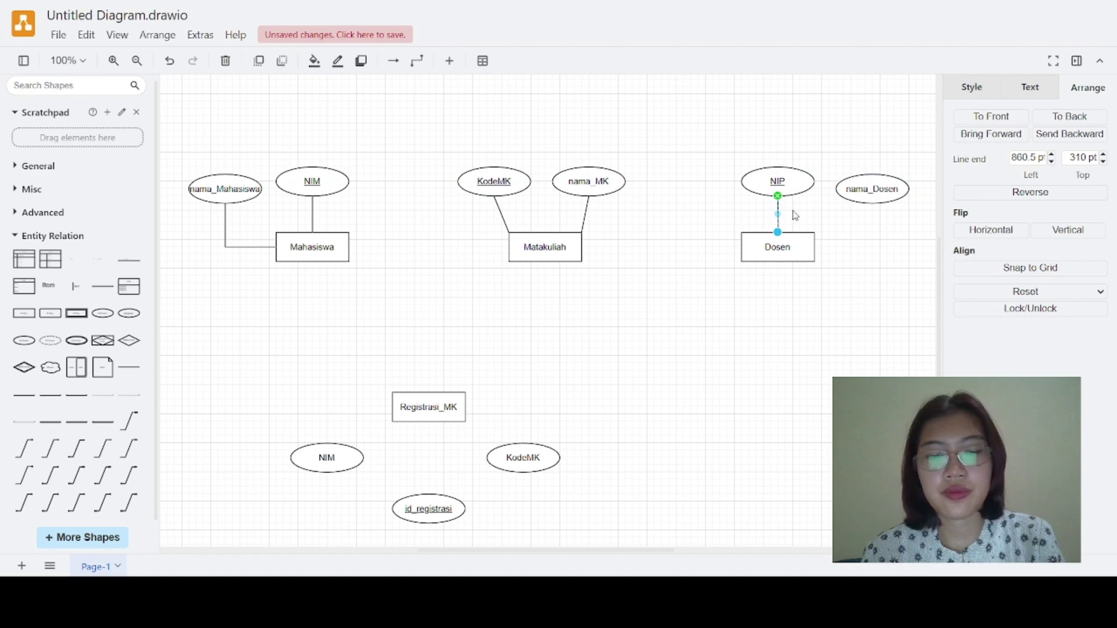
Connect nama_Dosen to the side of Dosen with a line bent at a right angle.
{"action": "left_click", "coordinate": [518, 219]}
{"action": "mouse_move", "coordinate": [516, 220]}
{"action": "left_mouse_down"}
{"action": "mouse_move", "coordinate": [791, 263]}
{"action": "mouse_move", "coordinate": [868, 215]}
{"action": "mouse_move", "coordinate": [878, 225]}
{"action": "mouse_move", "coordinate": [815, 248]}
{"action": "mouse_move", "coordinate": [870, 237]}
{"action": "mouse_move", "coordinate": [877, 250]}
{"action": "left_mouse_up"}
{"action": "left_click", "coordinate": [485, 342]}
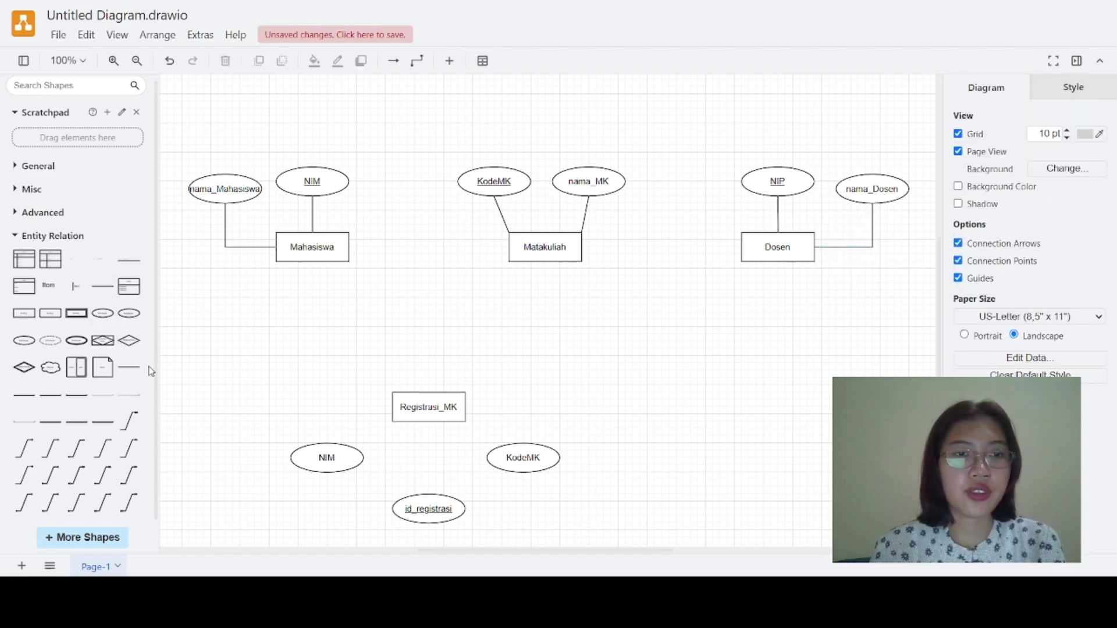
{"action": "key", "text": "ctrl+v"}
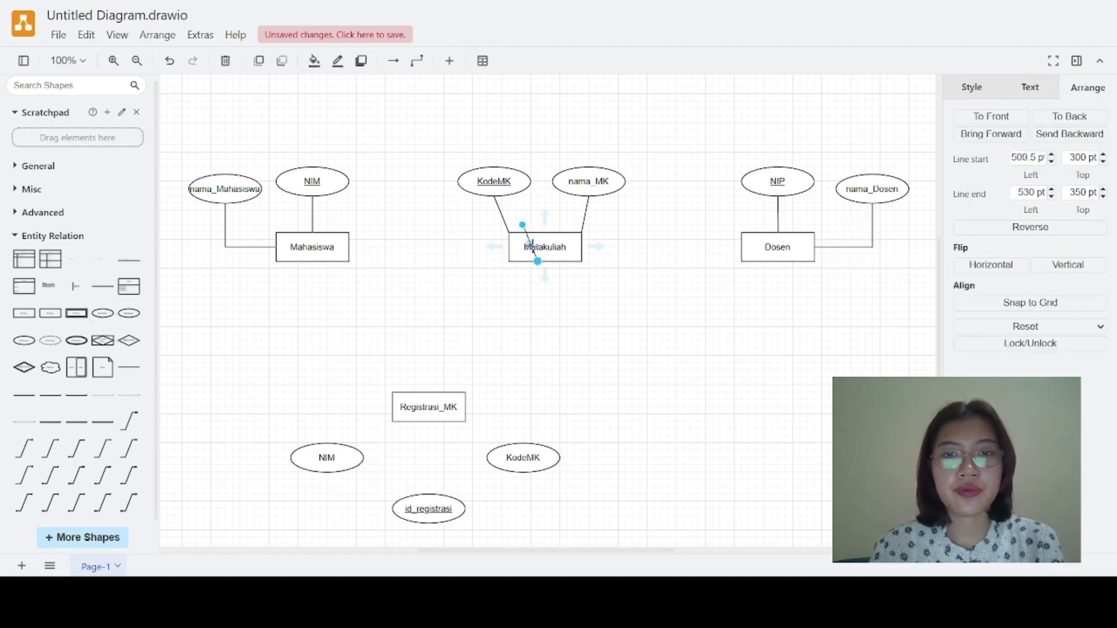
{"action": "left_click_drag", "start_coordinate": [530, 243], "coordinate": [519, 333]}
{"action": "key", "text": "Delete"}
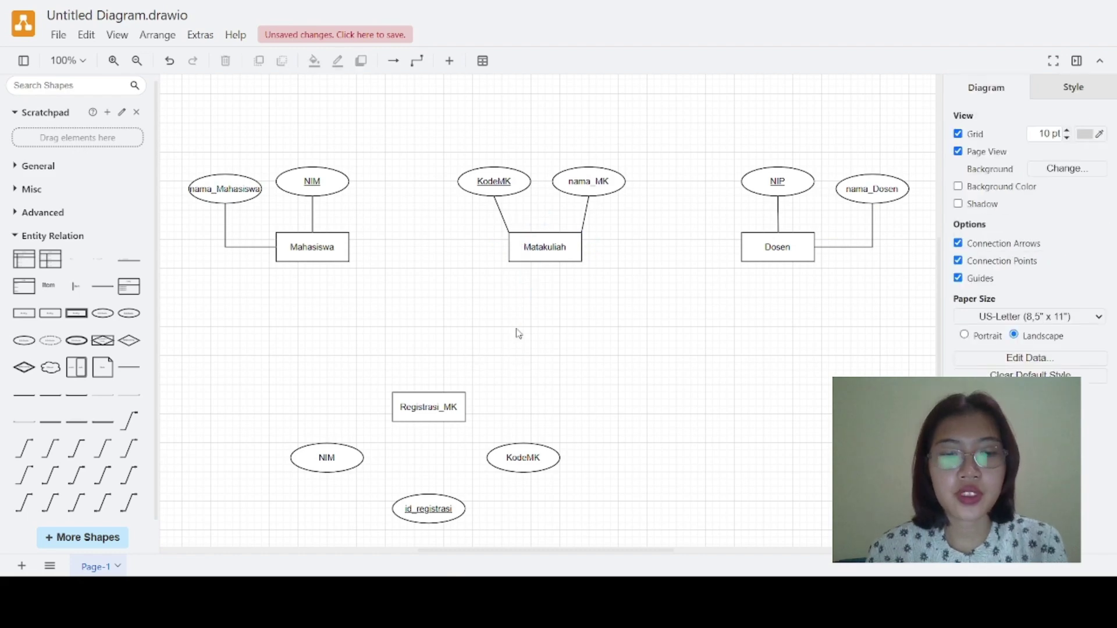
Connect Registrasi_MK to its KodeMK, id_registrasi and NIM attributes, using one new line and copies of it.
{"action": "left_click", "coordinate": [129, 367]}
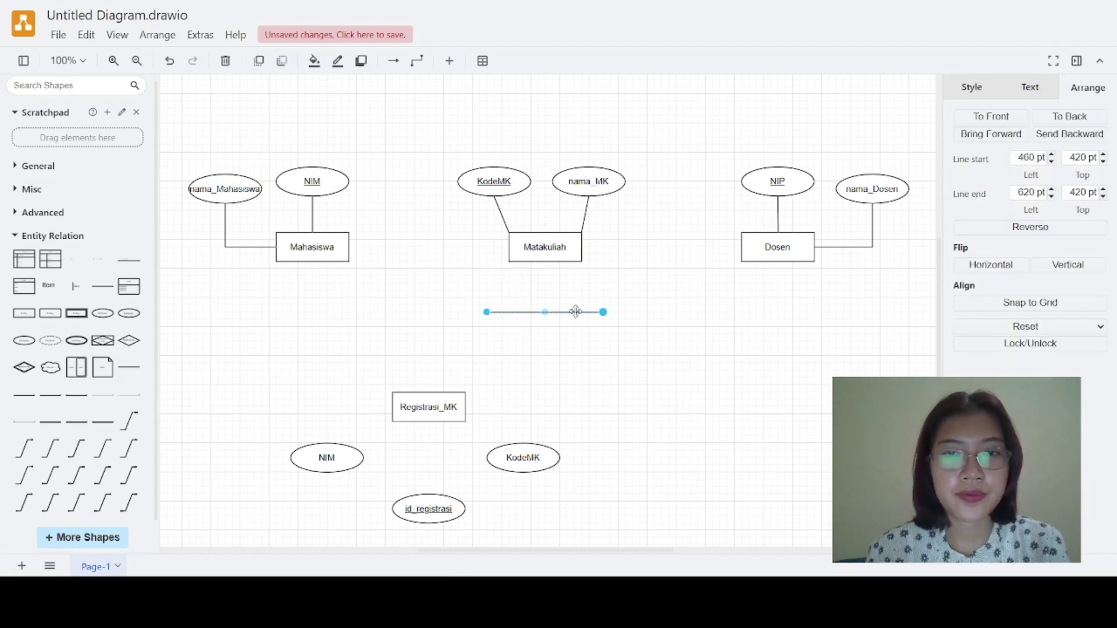
{"action": "left_click_drag", "start_coordinate": [487, 312], "coordinate": [464, 407]}
{"action": "left_click_drag", "start_coordinate": [533, 425], "coordinate": [523, 451]}
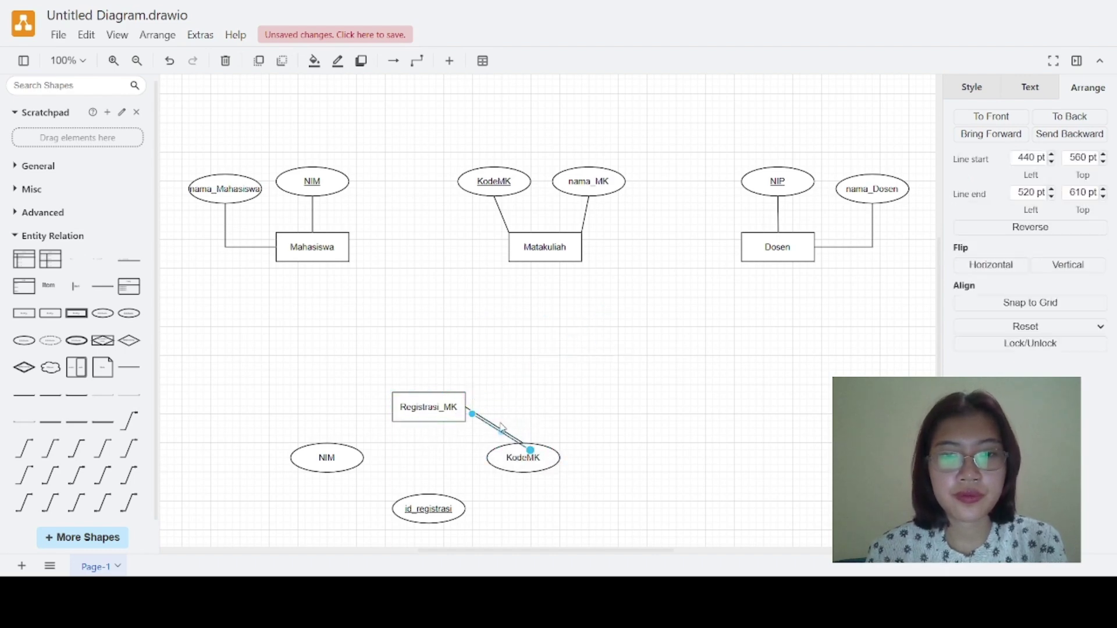
{"action": "left_click_drag", "start_coordinate": [486, 421], "coordinate": [438, 429]}
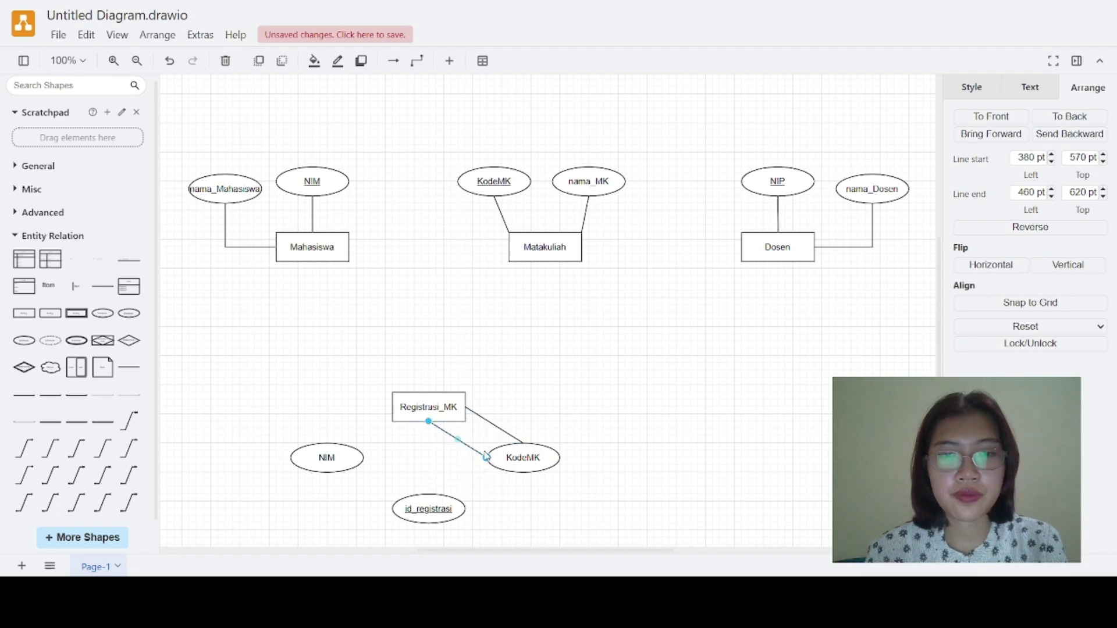
{"action": "left_click_drag", "start_coordinate": [487, 457], "coordinate": [428, 495]}
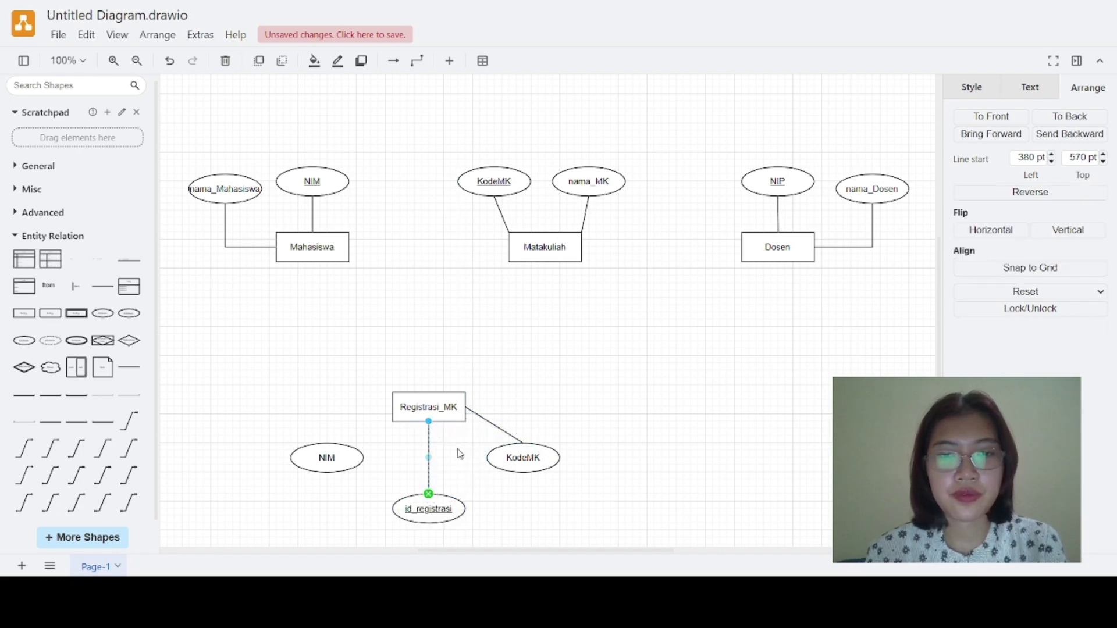
{"action": "left_click_drag", "start_coordinate": [493, 425], "coordinate": [327, 445]}
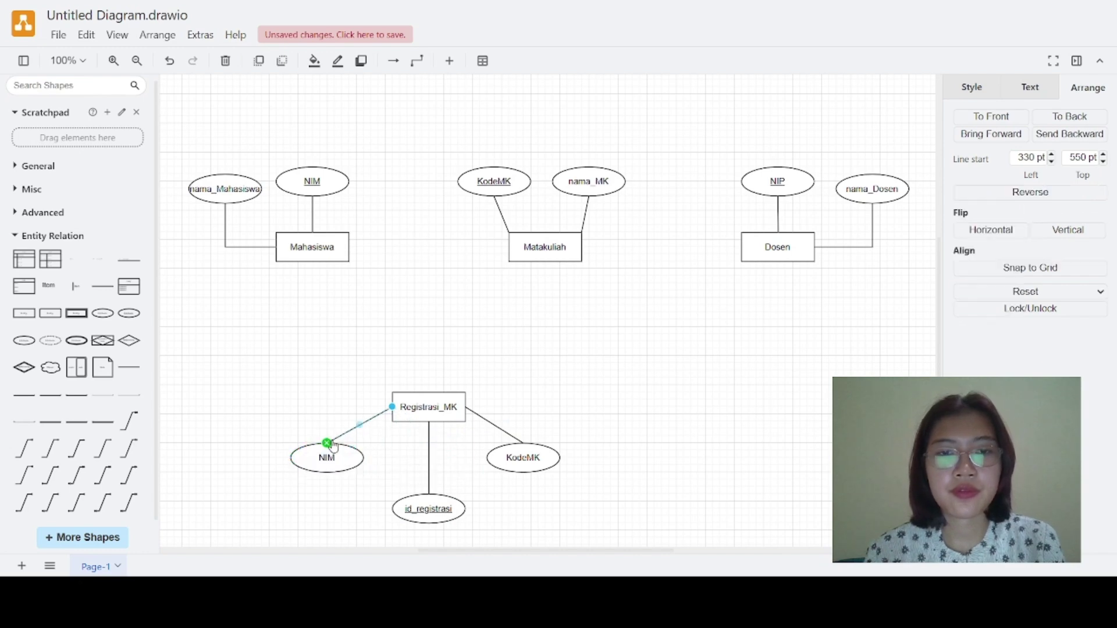
Switch to the Word assignment and replace Pengambilan with Registrasi in the entity name Pengambilan_MK under Menentukan Derajat Relasi.
{"action": "left_click", "coordinate": [543, 405]}
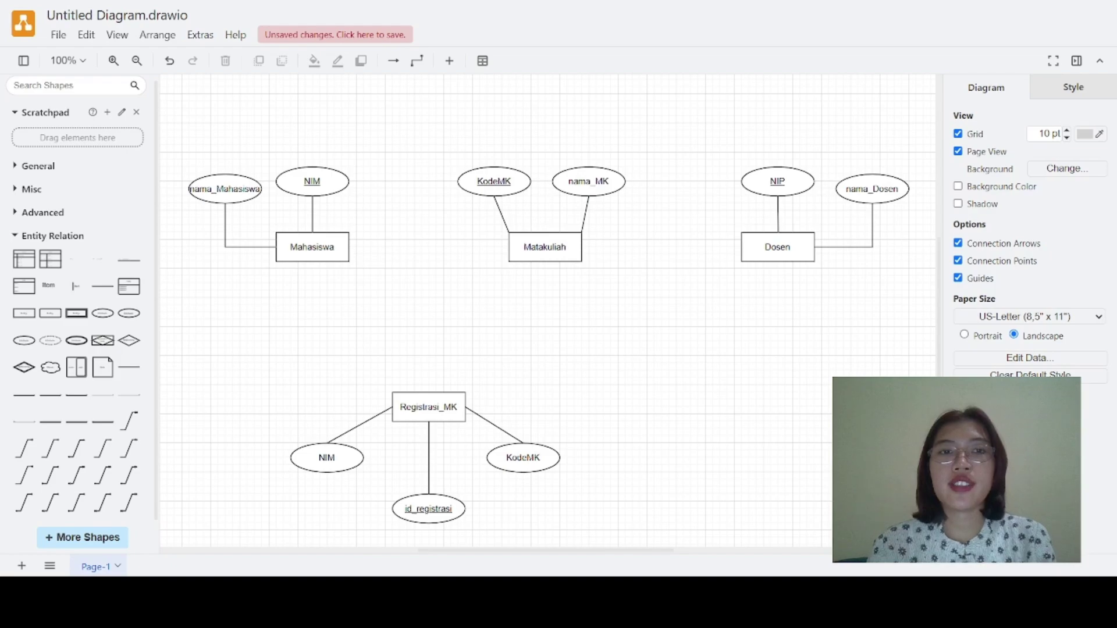
{"action": "key", "text": "alt+Tab"}
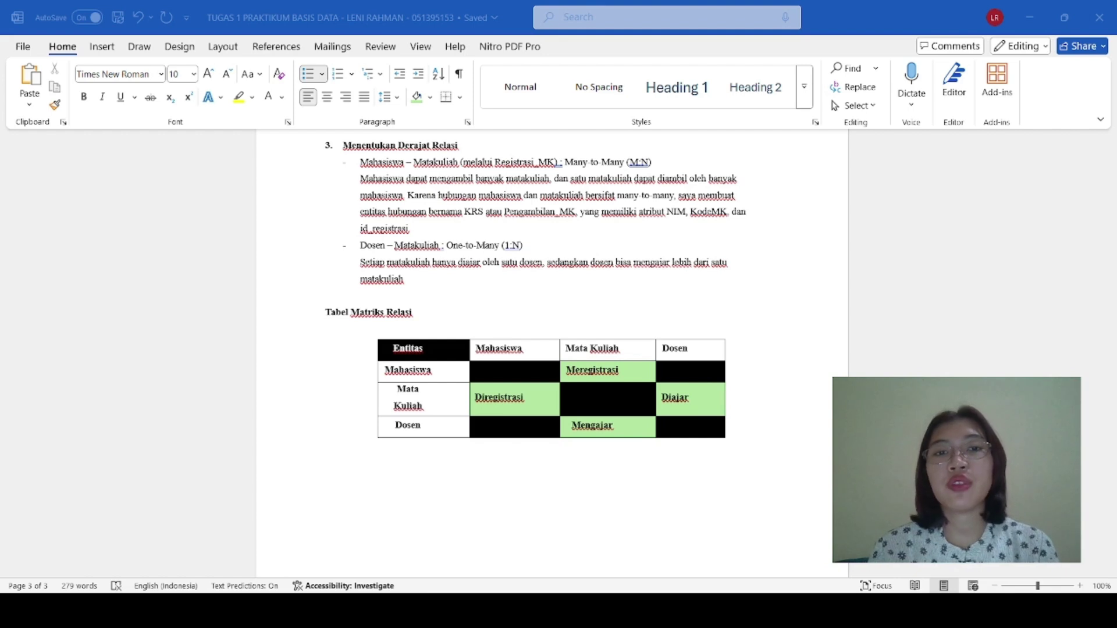
{"action": "left_click", "coordinate": [472, 190]}
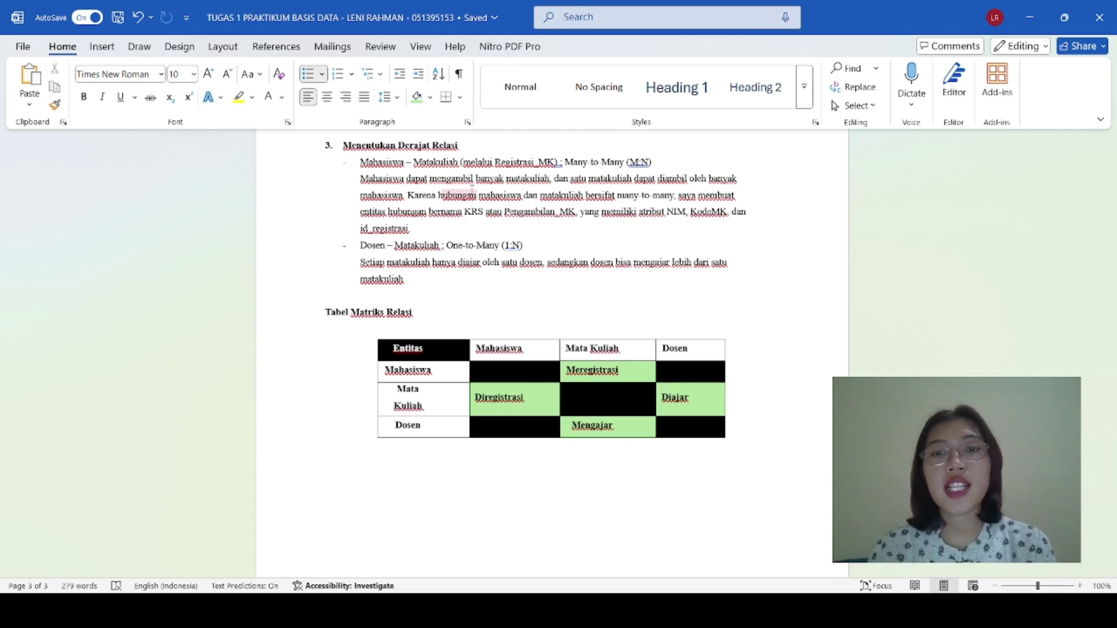
{"action": "left_click", "coordinate": [727, 610]}
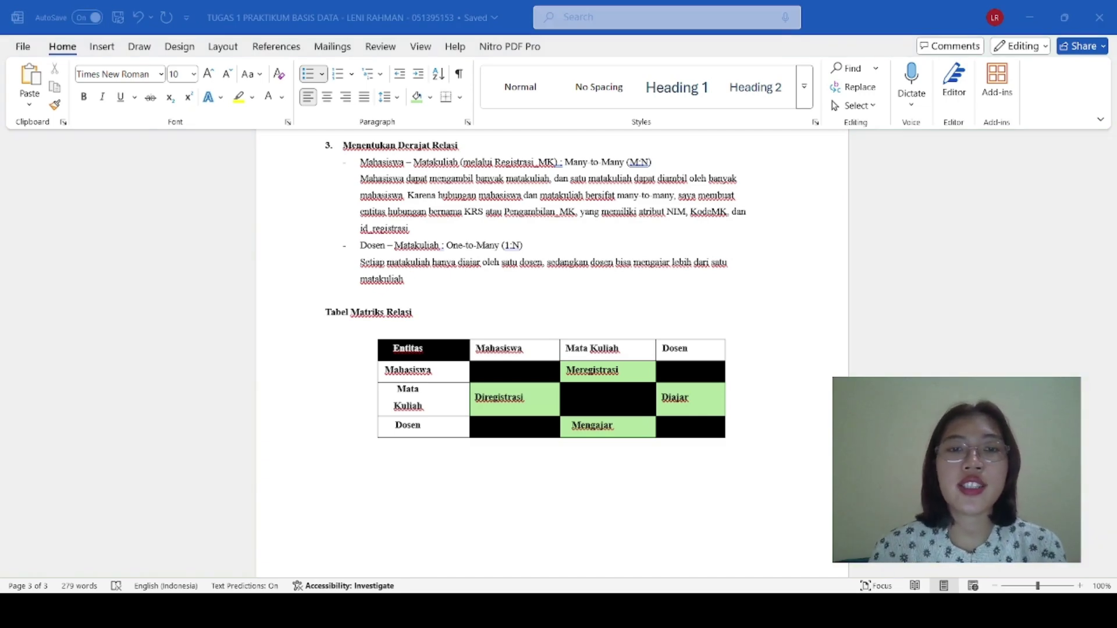
{"action": "left_click", "coordinate": [459, 211]}
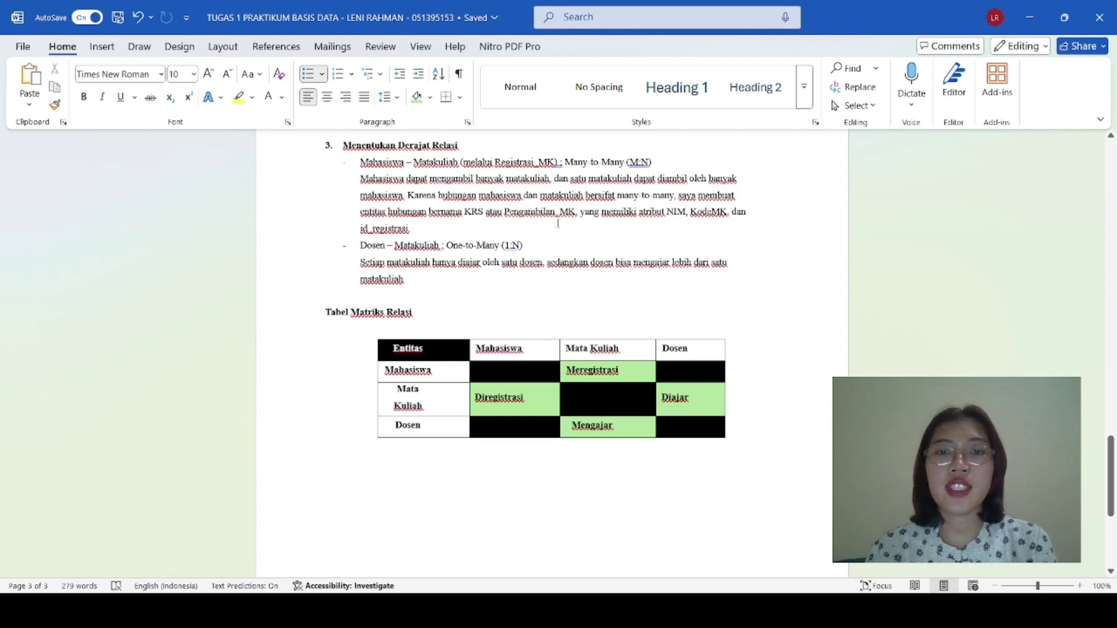
{"action": "scroll", "coordinate": [556, 226], "scroll_direction": "up", "scroll_amount": 2}
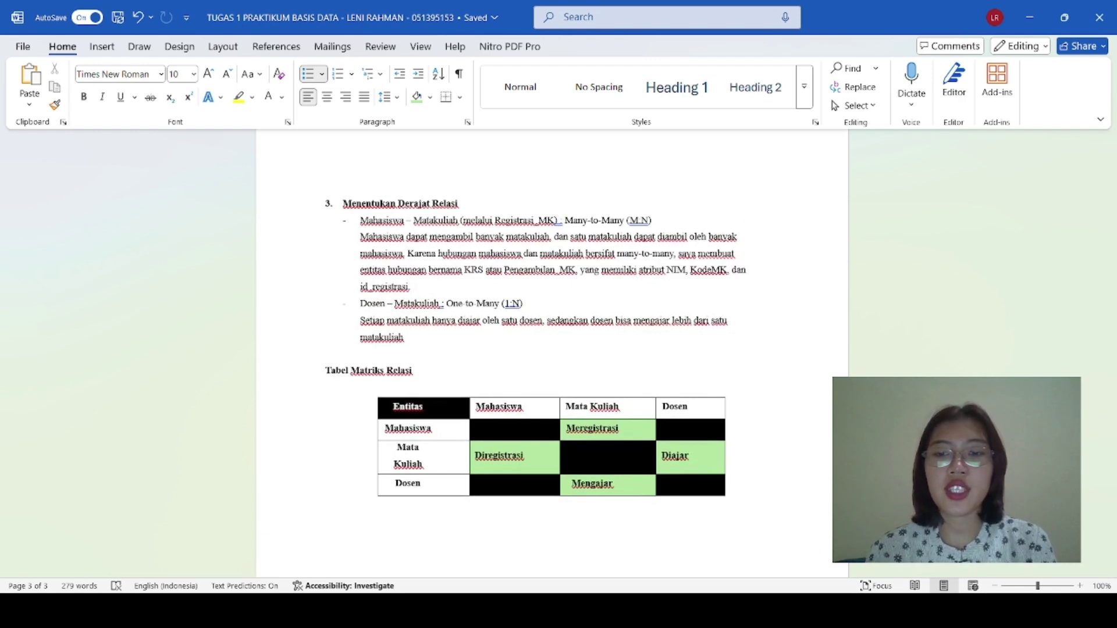
{"action": "key", "text": "alt+Tab"}
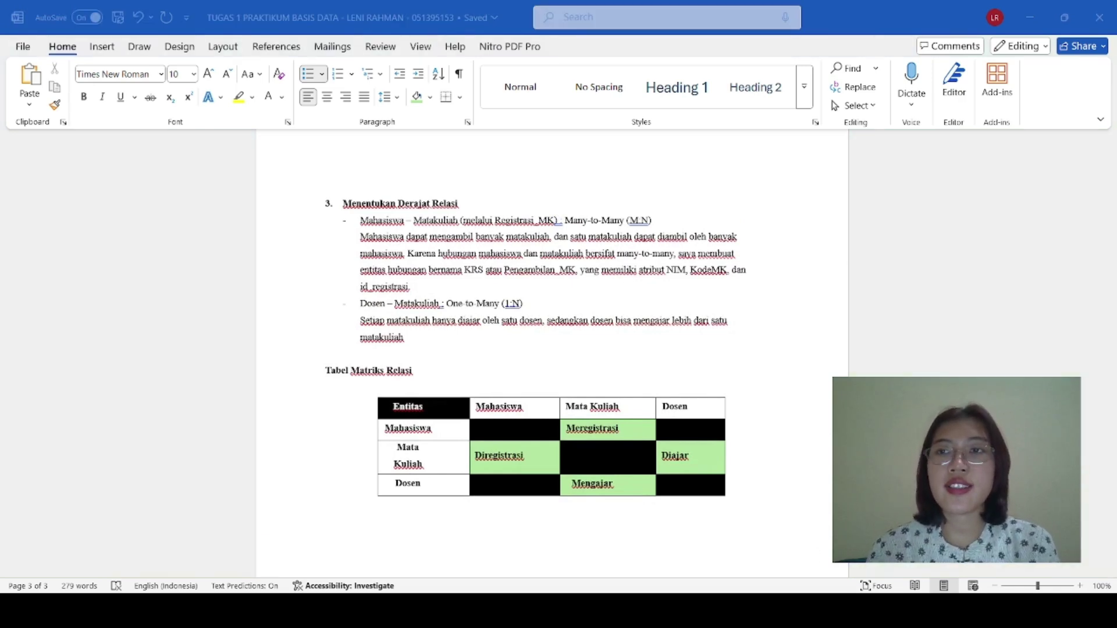
{"action": "key", "text": "alt+Tab"}
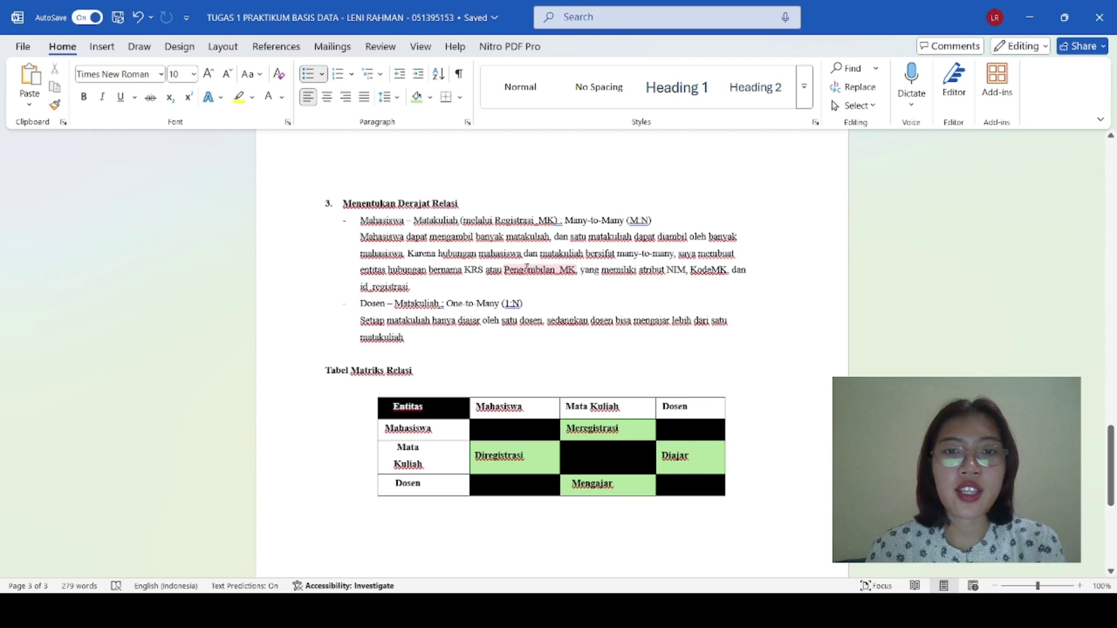
{"action": "double_click", "coordinate": [526, 269]}
{"action": "type", "text": "Registras"}
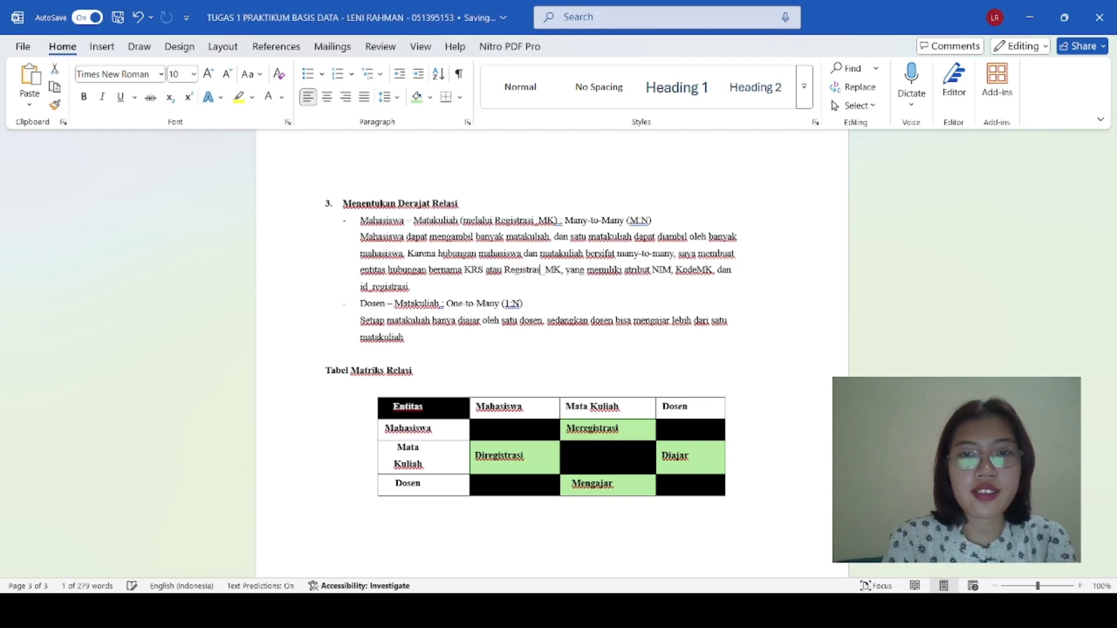
{"action": "type", "text": "i"}
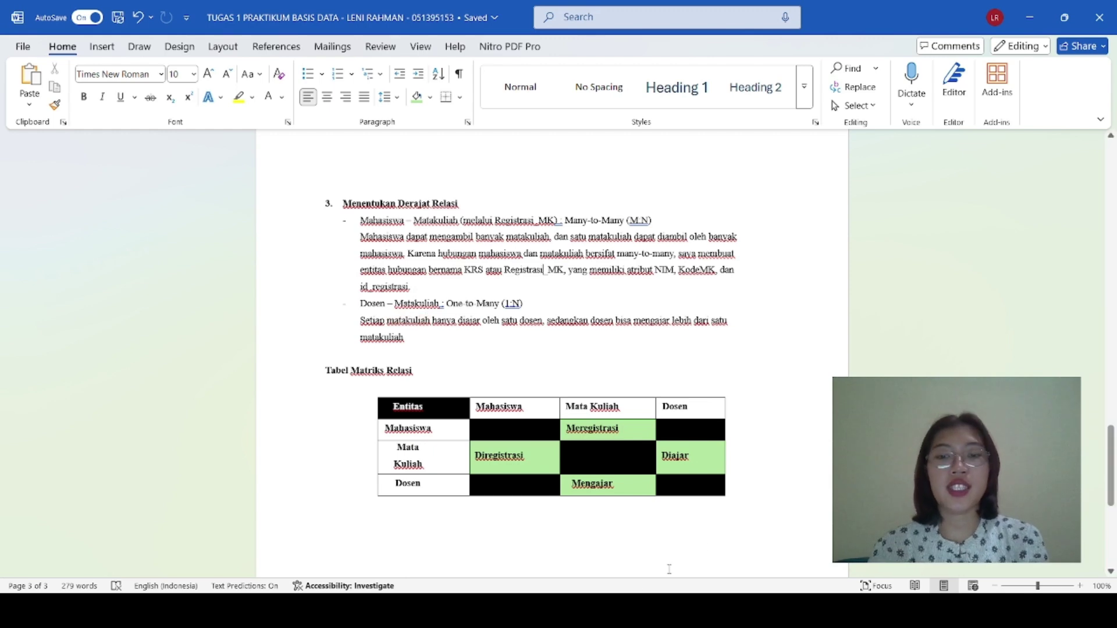
Switch back to draw.io and place a relationship diamond named Mengajar between Matakuliah and Dosen, lowering Matakuliah to line up with it.
{"action": "scroll", "coordinate": [521, 305], "scroll_direction": "down", "scroll_amount": 3}
{"action": "scroll", "coordinate": [521, 313], "scroll_direction": "up", "scroll_amount": 3}
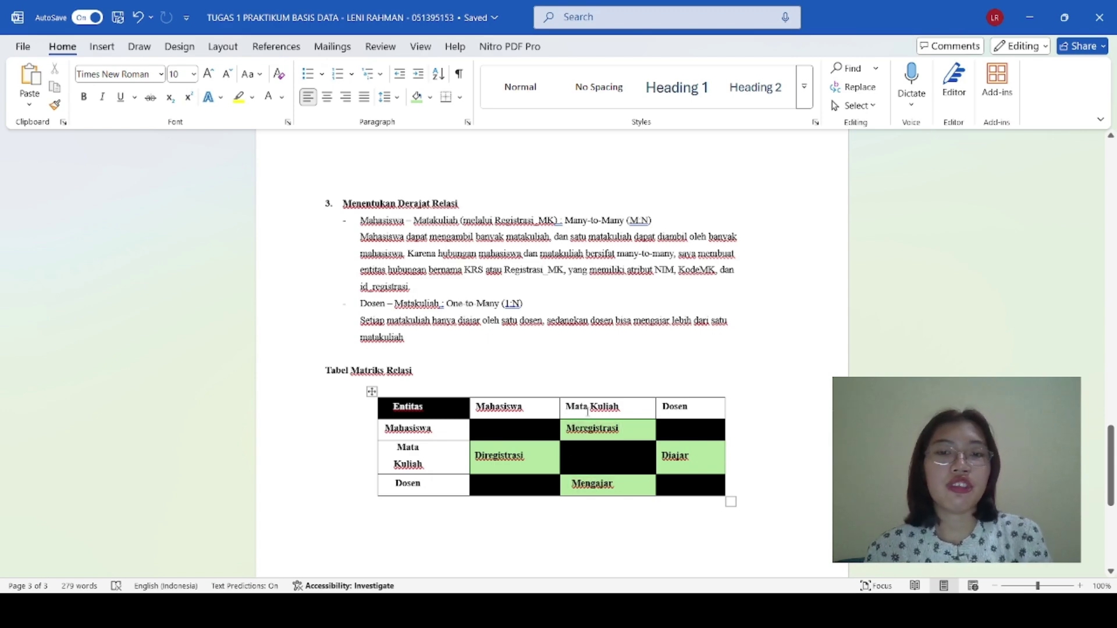
{"action": "scroll", "coordinate": [617, 409], "scroll_direction": "down", "scroll_amount": 2}
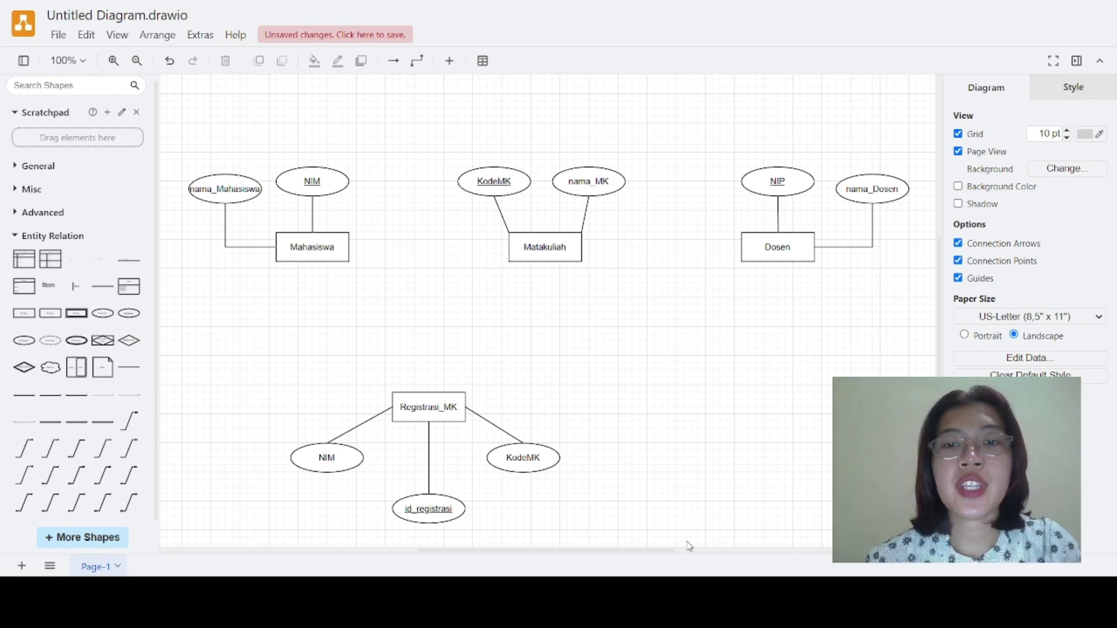
{"action": "left_click", "coordinate": [129, 341]}
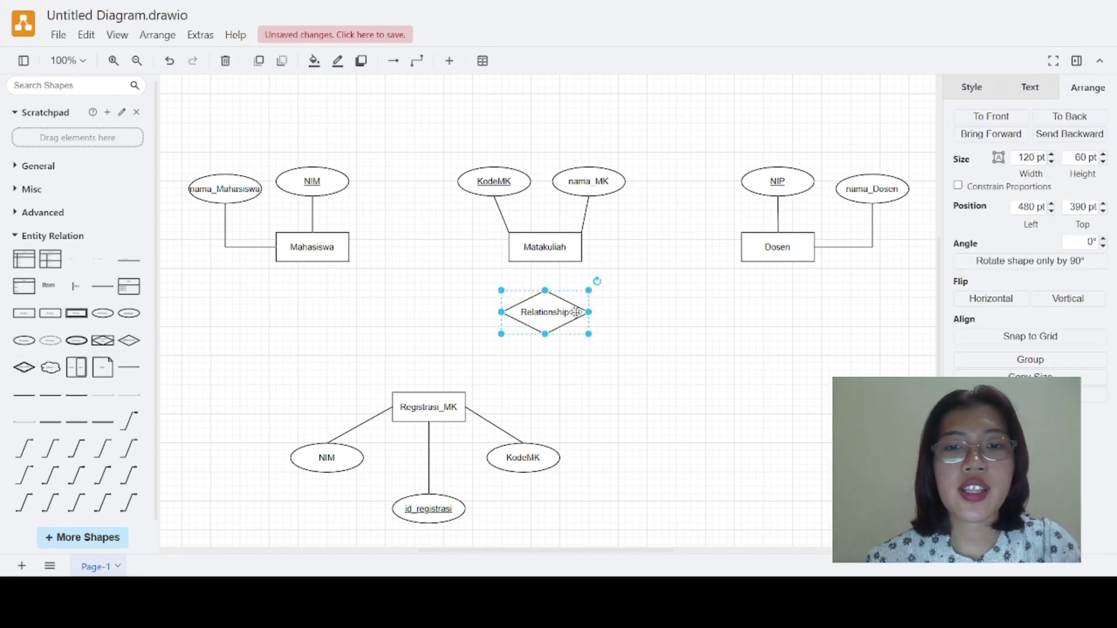
{"action": "left_click_drag", "start_coordinate": [541, 314], "coordinate": [660, 256]}
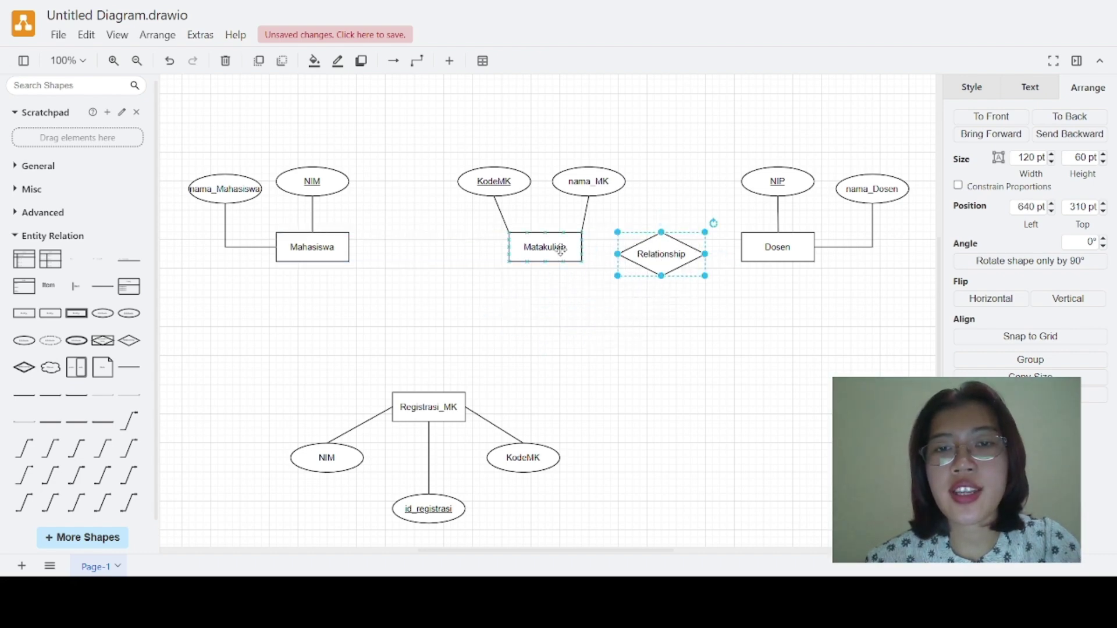
{"action": "left_click_drag", "start_coordinate": [547, 250], "coordinate": [547, 258]}
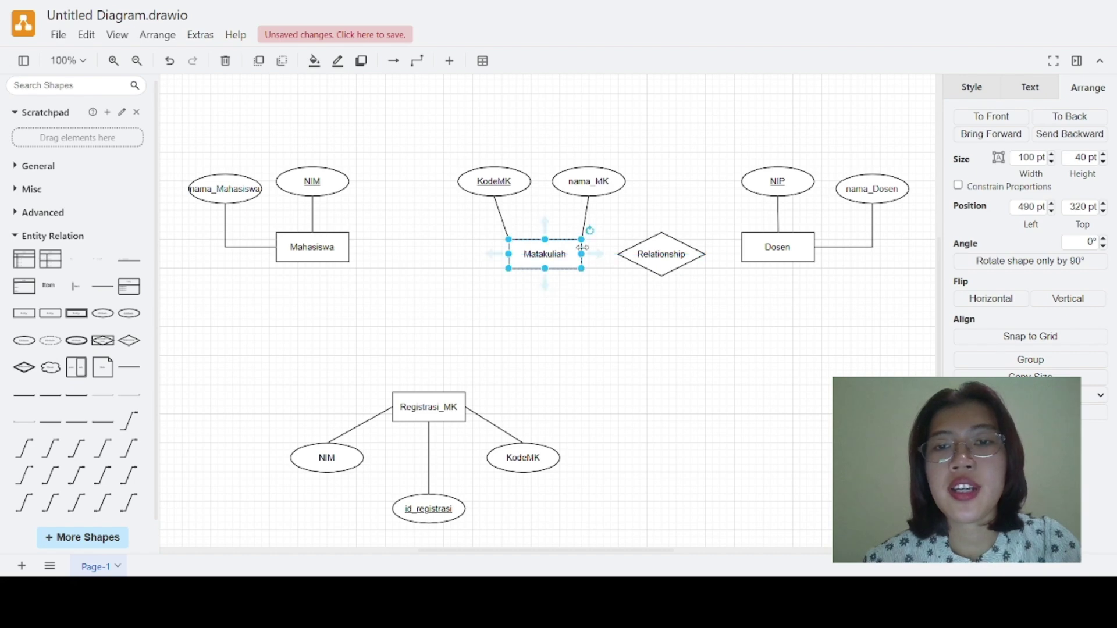
{"action": "double_click", "coordinate": [651, 260]}
{"action": "type", "text": "Mengajar"}
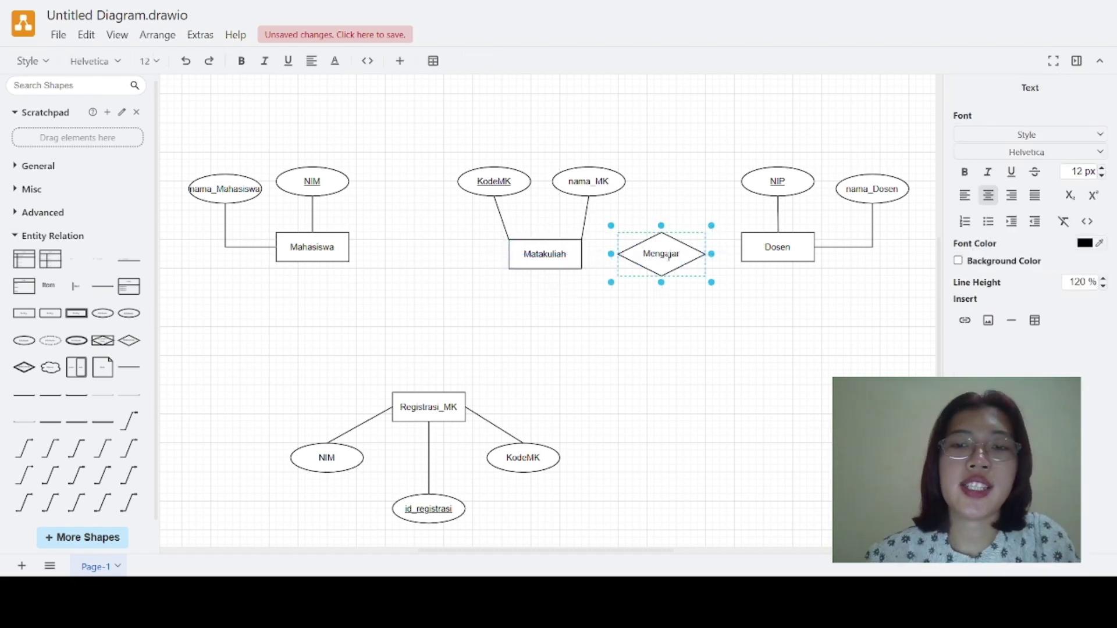
{"action": "left_click", "coordinate": [708, 335]}
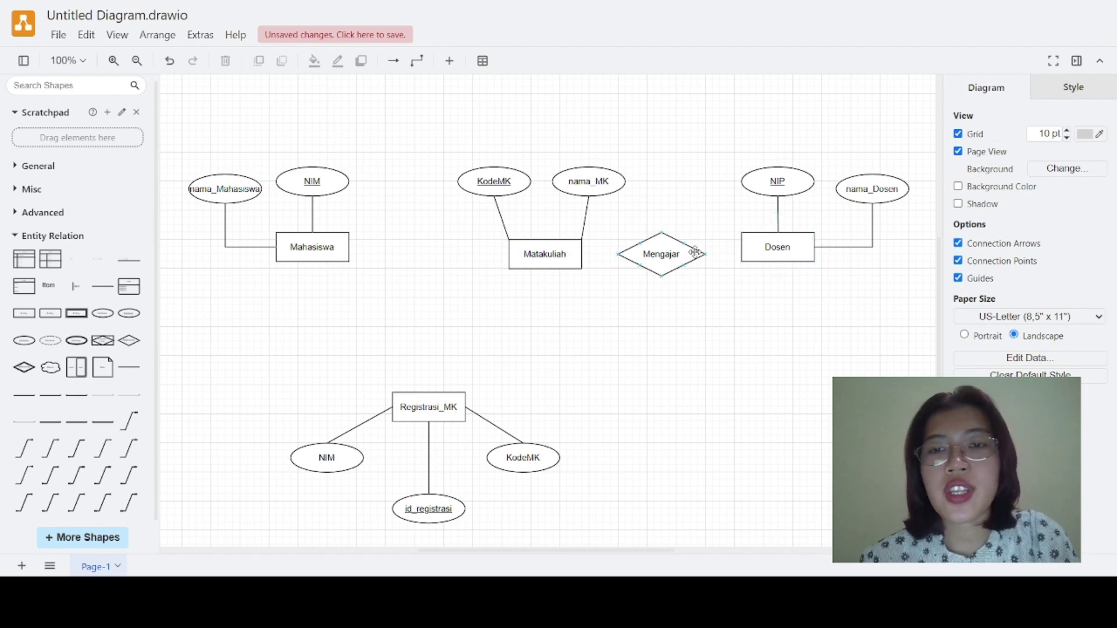
{"action": "left_click", "coordinate": [666, 248]}
{"action": "left_click_drag", "start_coordinate": [665, 249], "coordinate": [673, 248]}
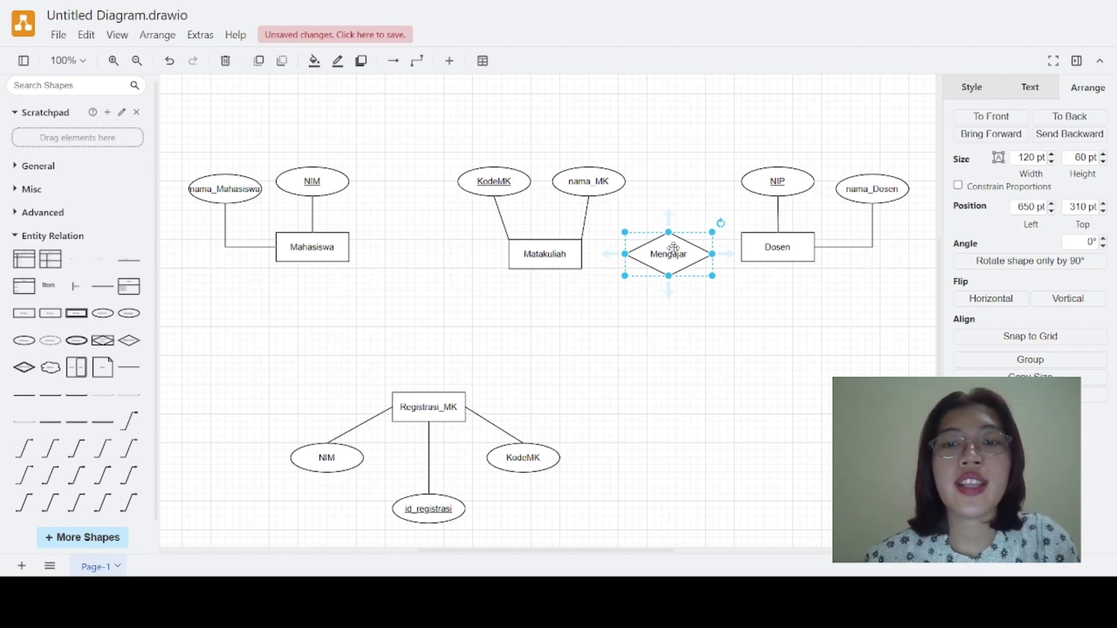
Lower Dosen to the height of the Mengajar diamond and straighten its right-angled line to nama_Dosen.
{"action": "left_click_drag", "start_coordinate": [794, 248], "coordinate": [794, 257]}
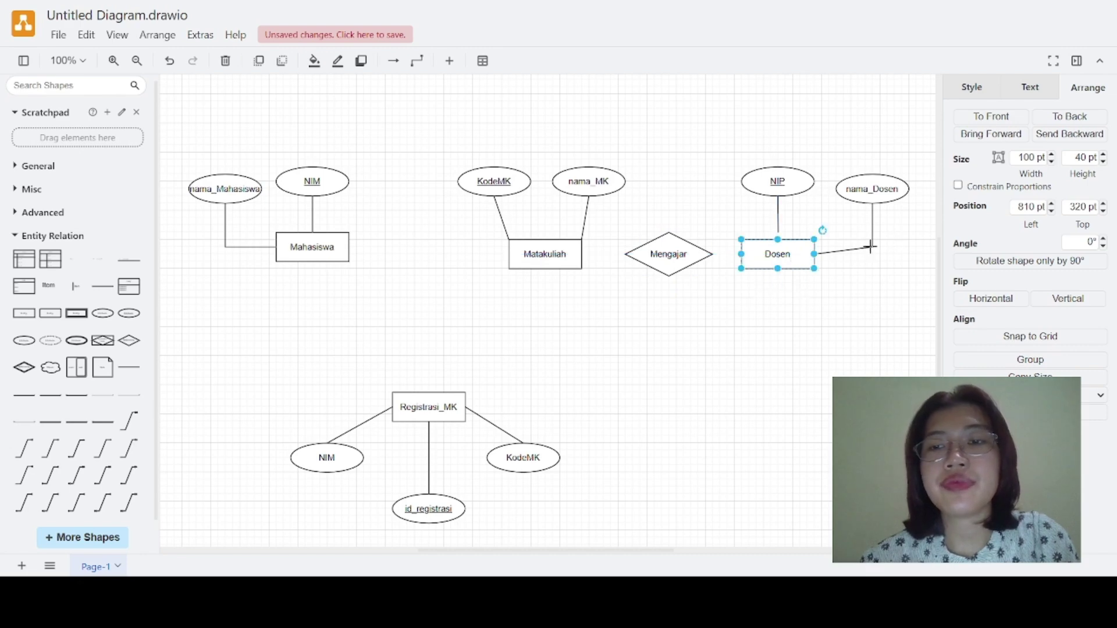
{"action": "left_click", "coordinate": [871, 243]}
{"action": "left_click_drag", "start_coordinate": [872, 244], "coordinate": [872, 254]}
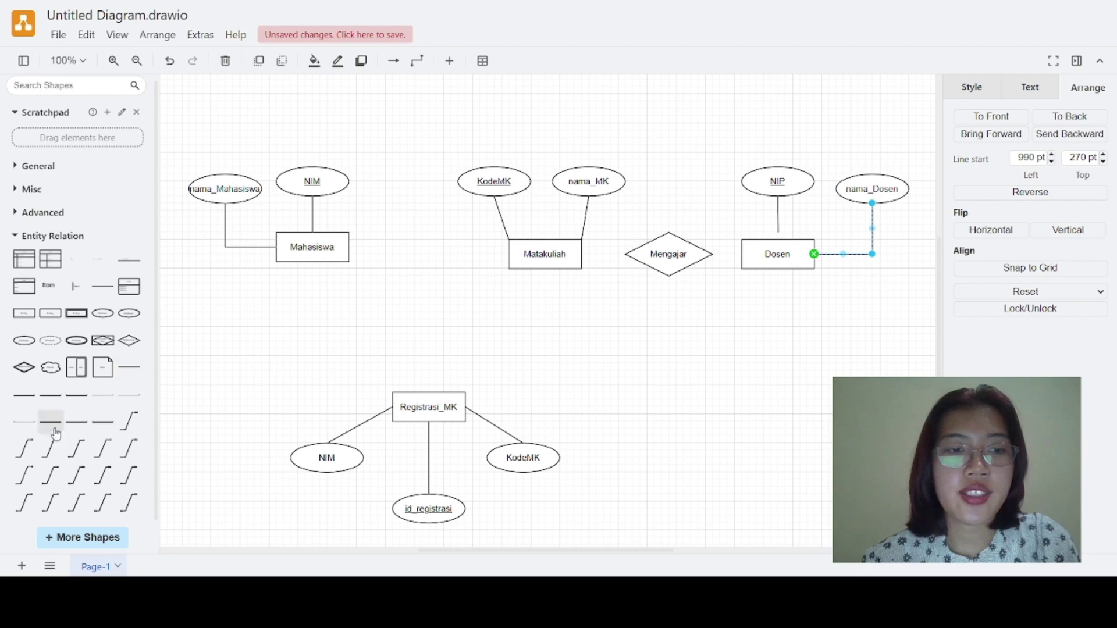
Connect the Mengajar diamond to Dosen with a line that has a one-only mark at the Dosen end.
{"action": "left_click", "coordinate": [75, 453]}
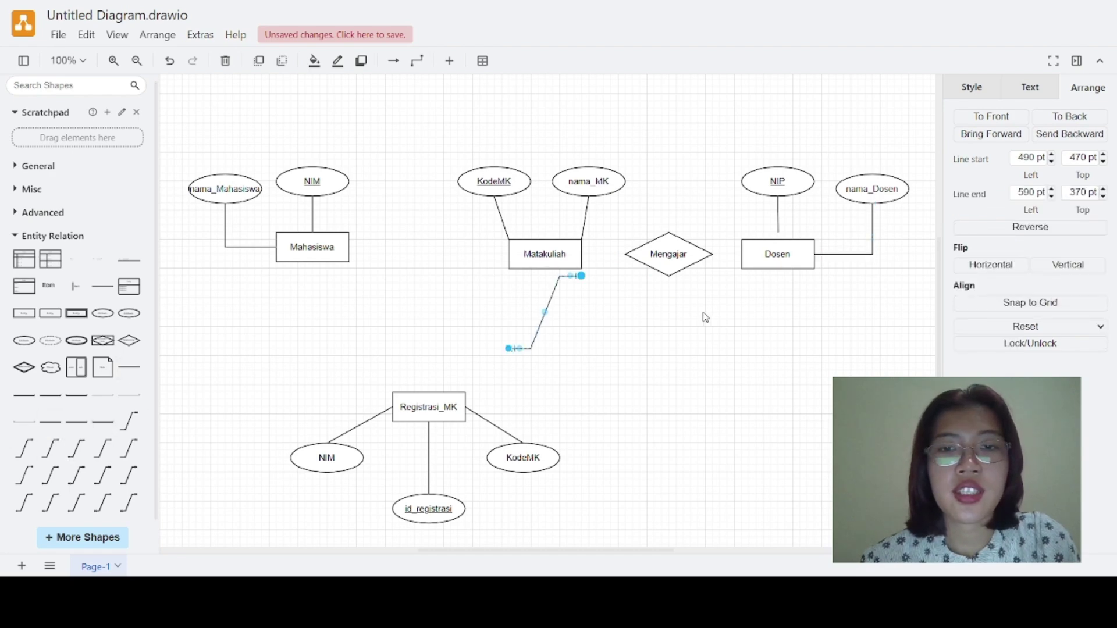
{"action": "key", "text": "ctrl+z"}
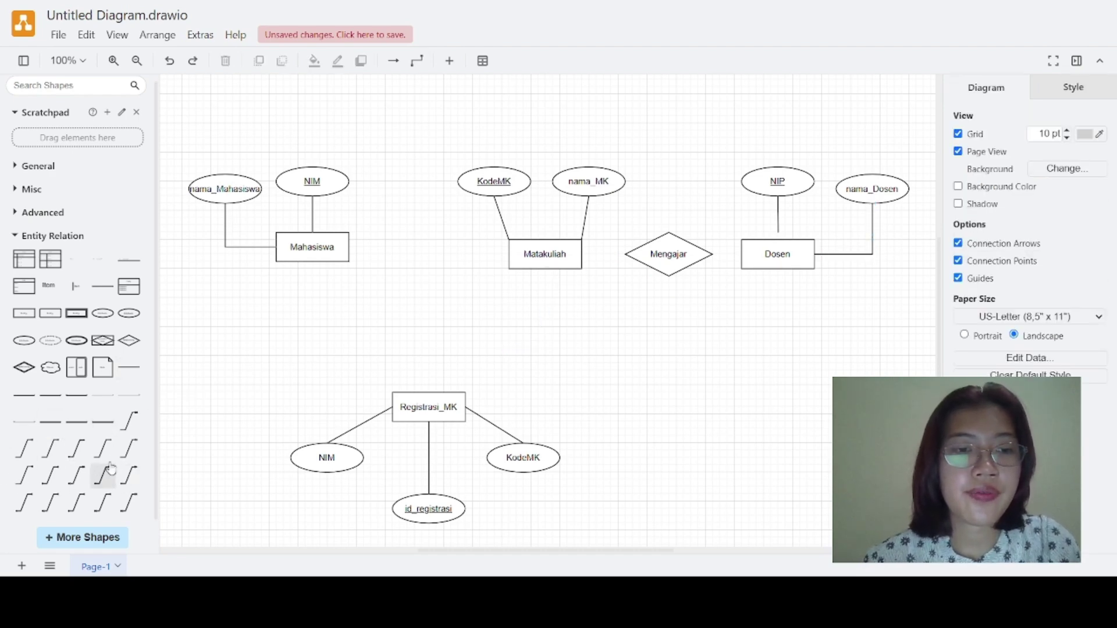
{"action": "left_click", "coordinate": [60, 452]}
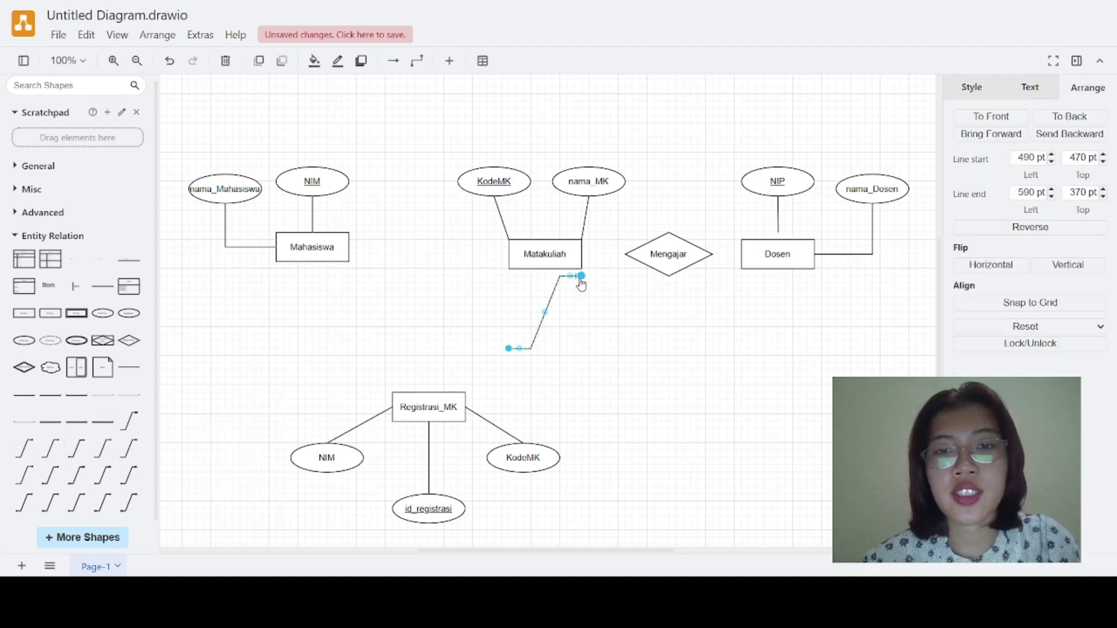
{"action": "mouse_move", "coordinate": [581, 277]}
{"action": "left_mouse_down"}
{"action": "mouse_move", "coordinate": [727, 268]}
{"action": "mouse_move", "coordinate": [741, 254]}
{"action": "left_mouse_up"}
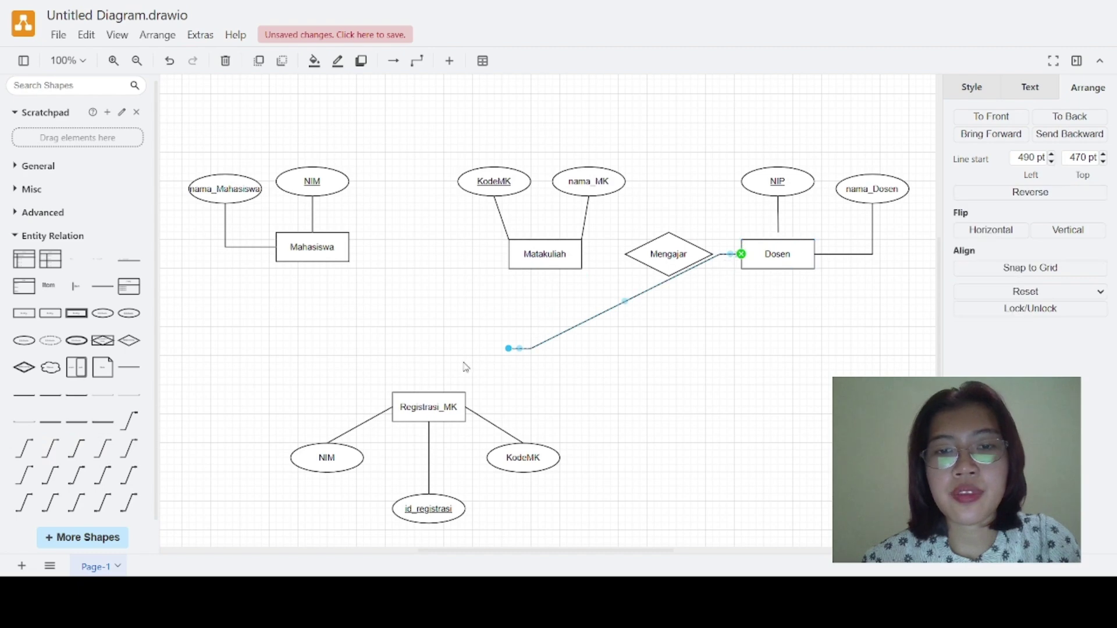
{"action": "left_click_drag", "start_coordinate": [508, 349], "coordinate": [712, 262]}
Connect the Mengajar diamond to Matakuliah with a line that has a crow's-foot many mark at the Matakuliah end.
{"action": "left_click", "coordinate": [24, 447]}
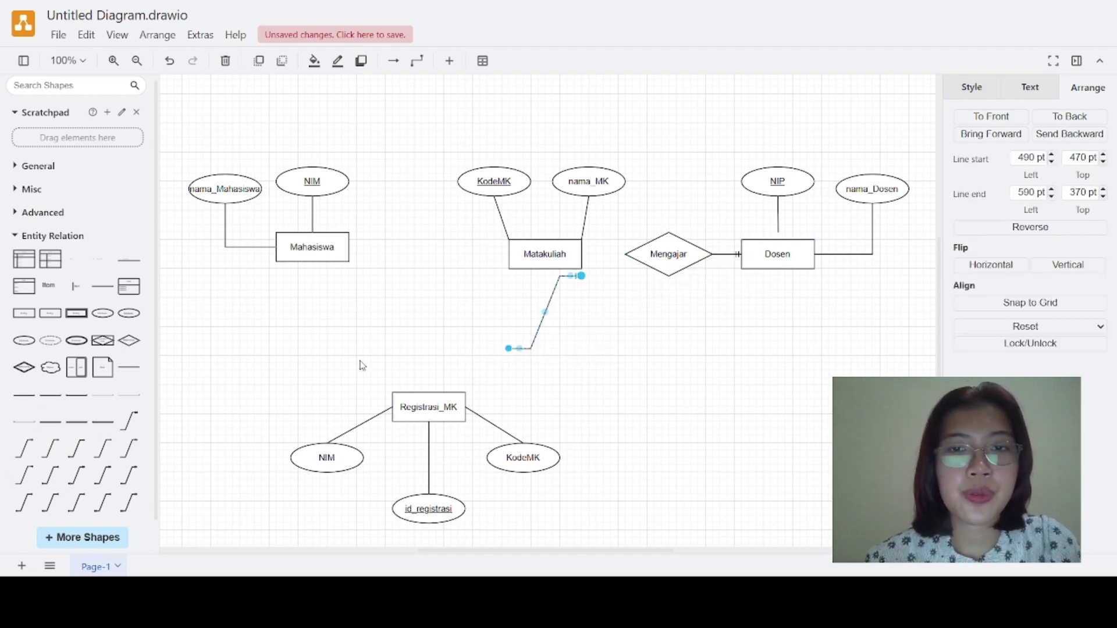
{"action": "left_click_drag", "start_coordinate": [581, 276], "coordinate": [581, 254]}
{"action": "left_click_drag", "start_coordinate": [508, 349], "coordinate": [624, 256]}
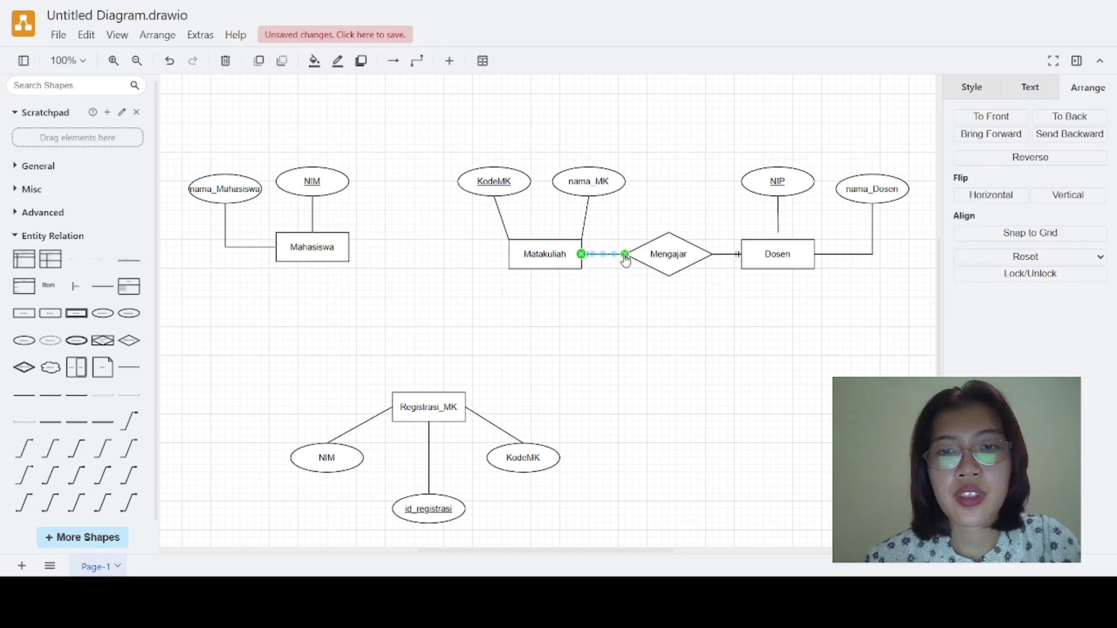
{"action": "left_click", "coordinate": [622, 290]}
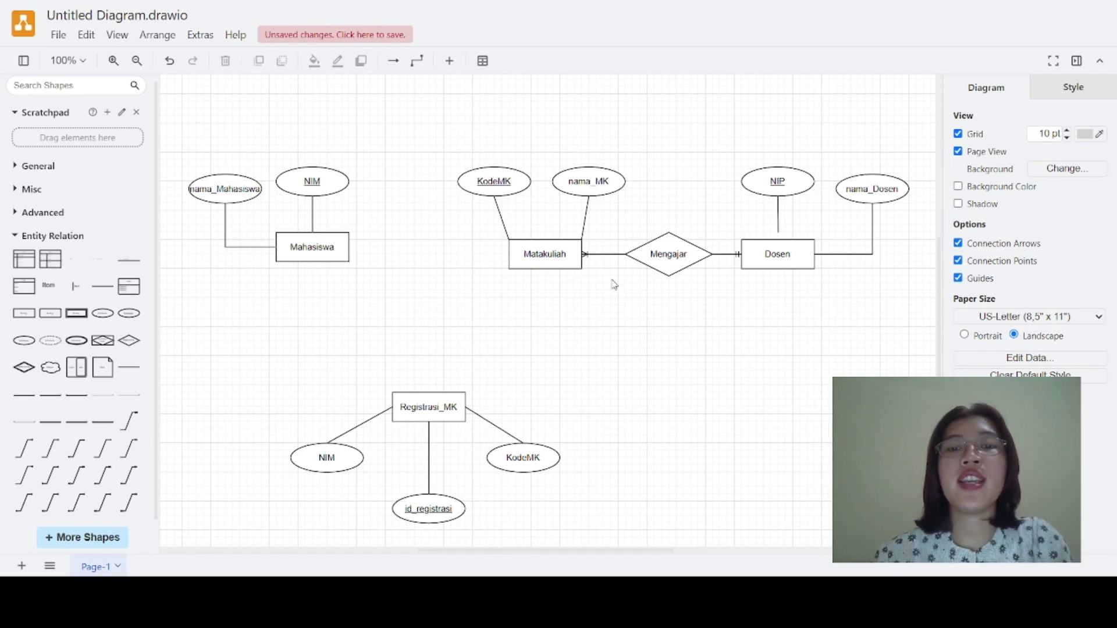
{"action": "left_click", "coordinate": [794, 256]}
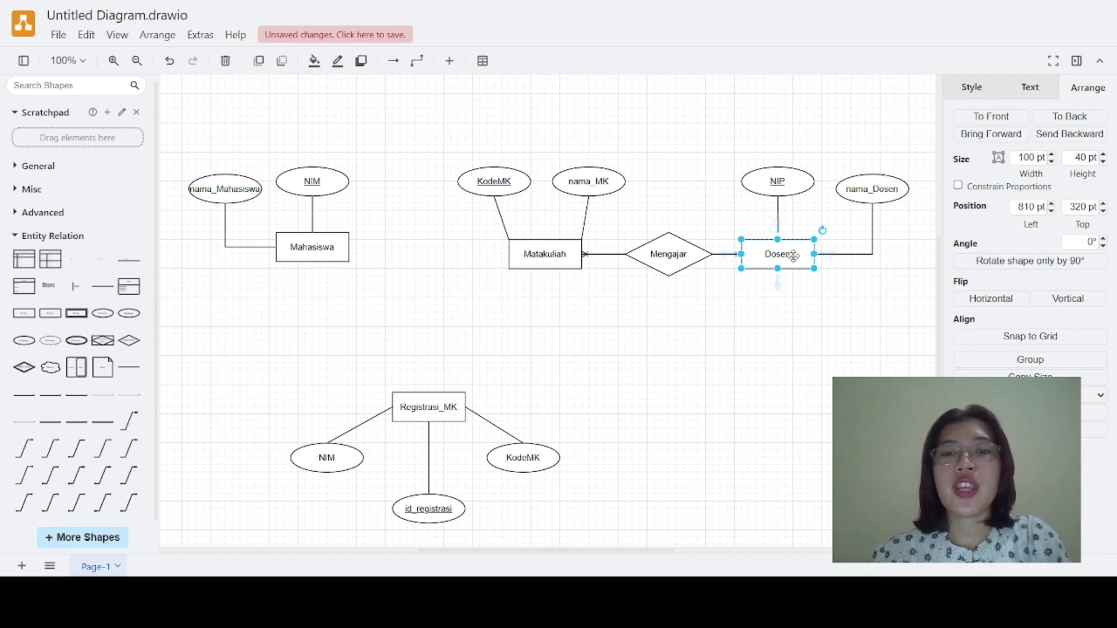
{"action": "left_click", "coordinate": [541, 245]}
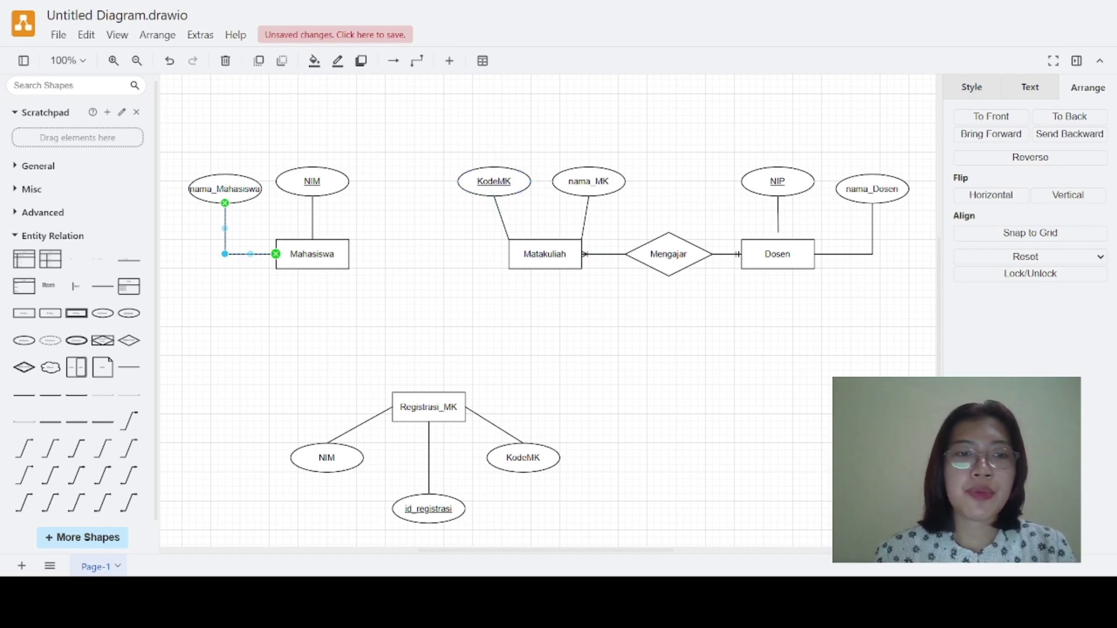
Add two relationship diamonds side by side above Registrasi_MK, one toward Mahasiswa and one toward Matakuliah.
{"action": "left_click", "coordinate": [128, 341]}
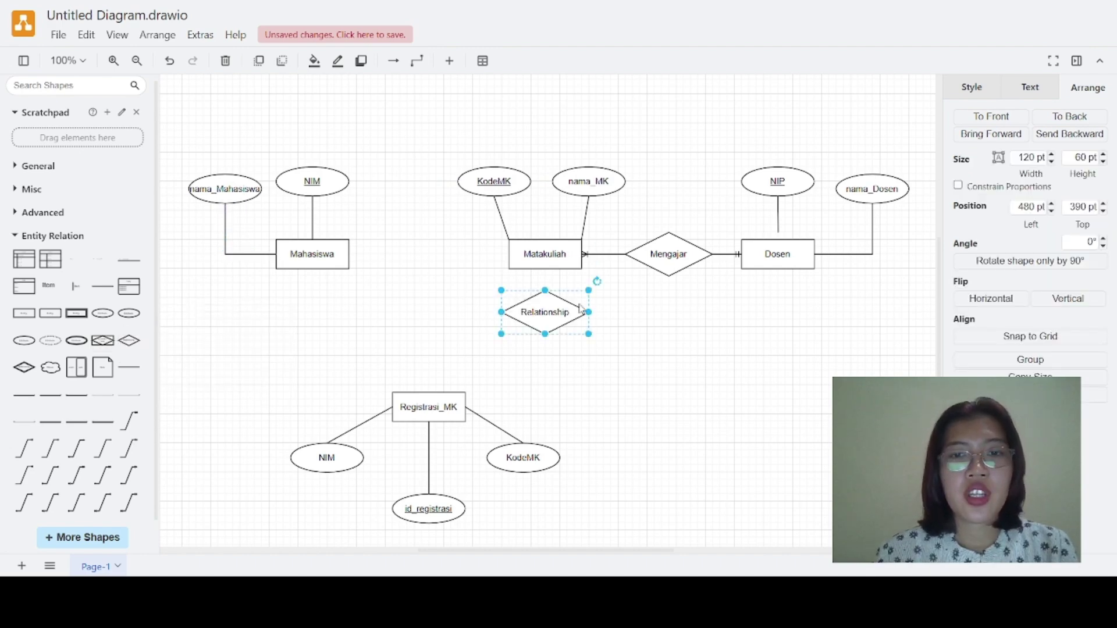
{"action": "left_click_drag", "start_coordinate": [542, 317], "coordinate": [368, 319]}
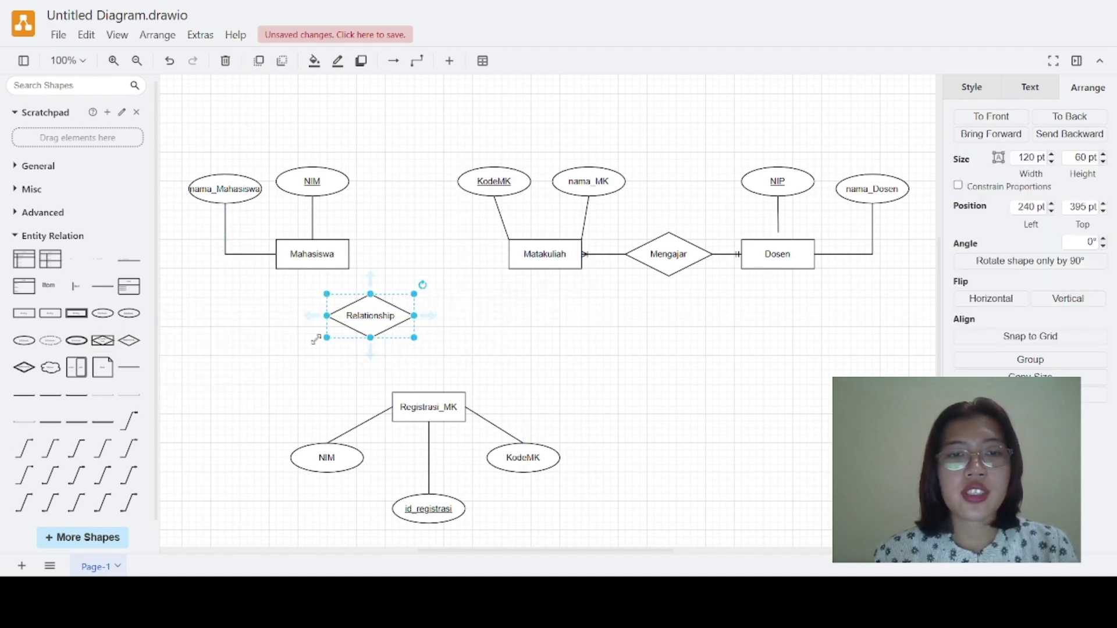
{"action": "left_click", "coordinate": [134, 349]}
{"action": "left_click_drag", "start_coordinate": [552, 319], "coordinate": [509, 323]}
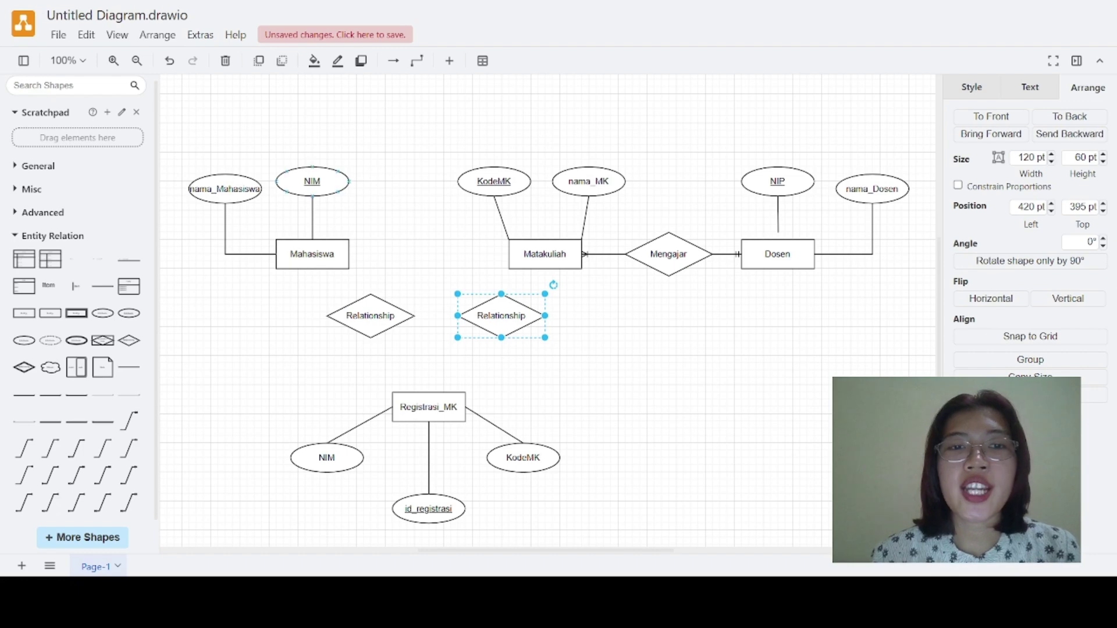
{"action": "left_click", "coordinate": [319, 185]}
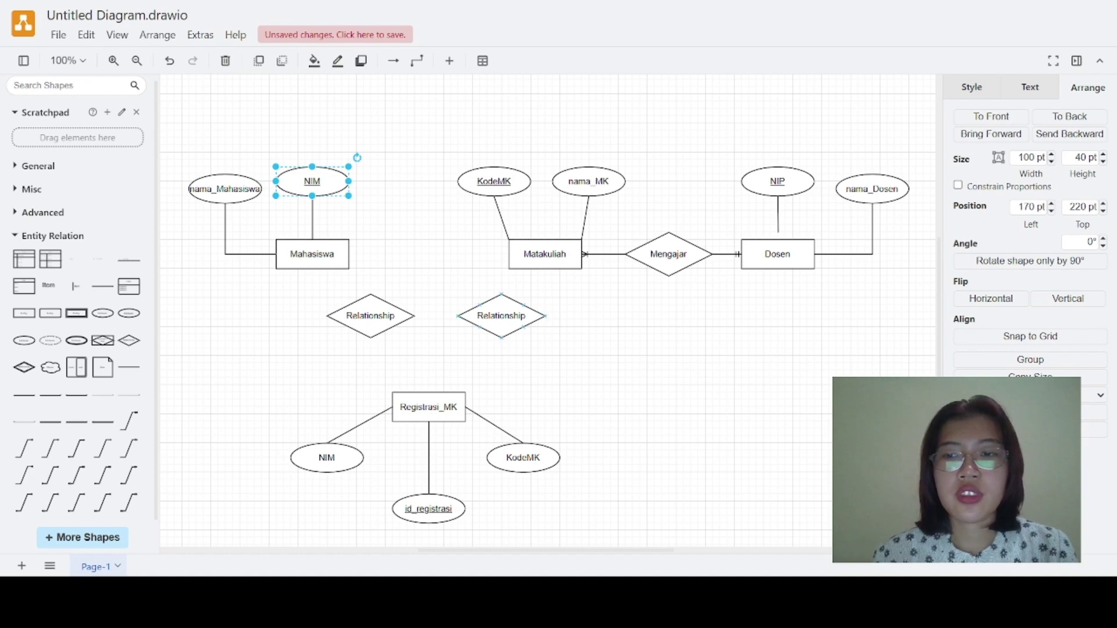
Label the diamond toward Mahasiswa "Meregistrasi" and the diamond toward Matakuliah "Diresgitrasi".
{"action": "double_click", "coordinate": [369, 315]}
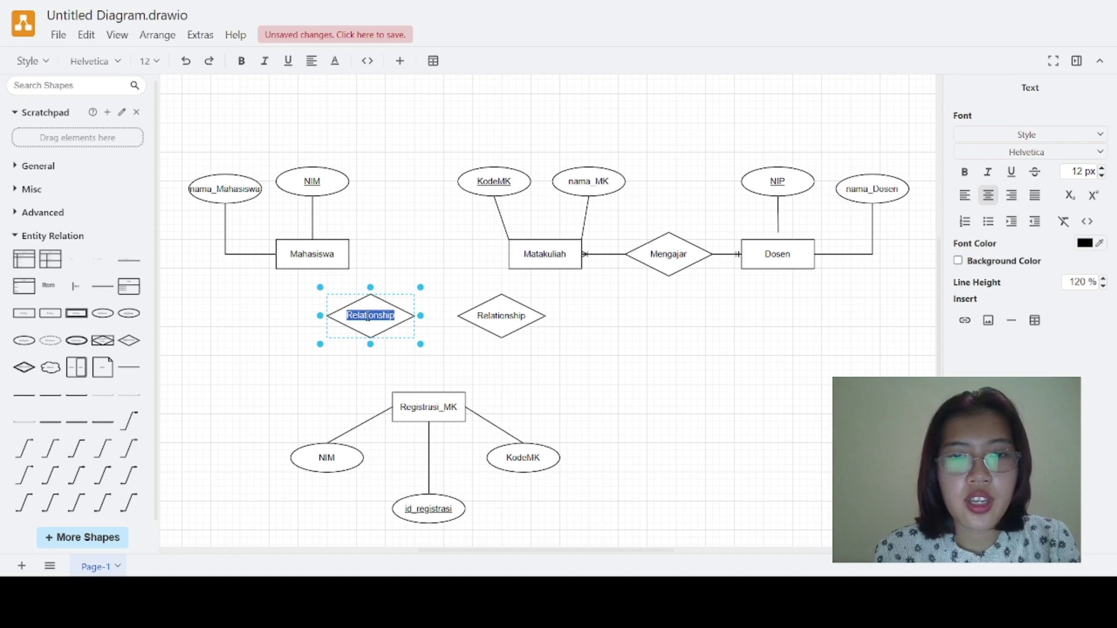
{"action": "type", "text": "Me"}
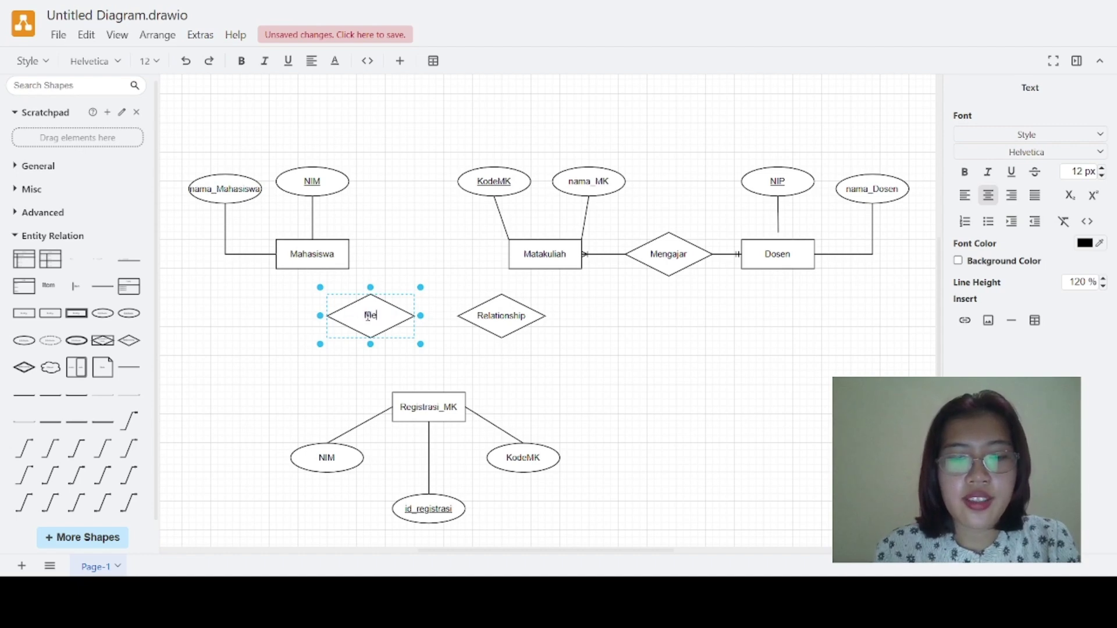
{"action": "type", "text": "registra"}
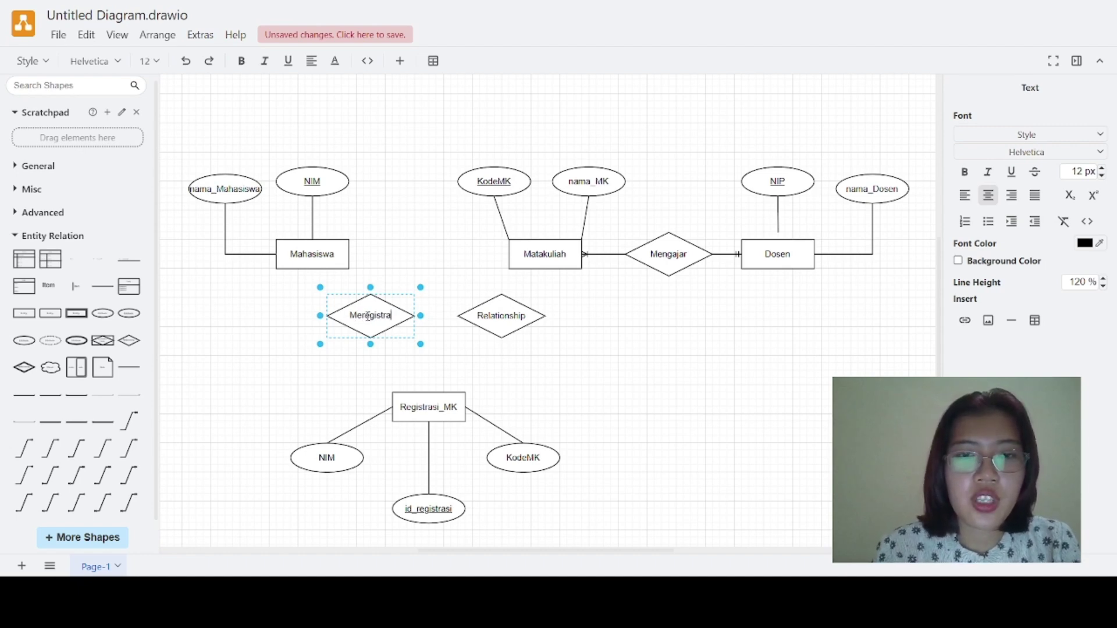
{"action": "type", "text": "si"}
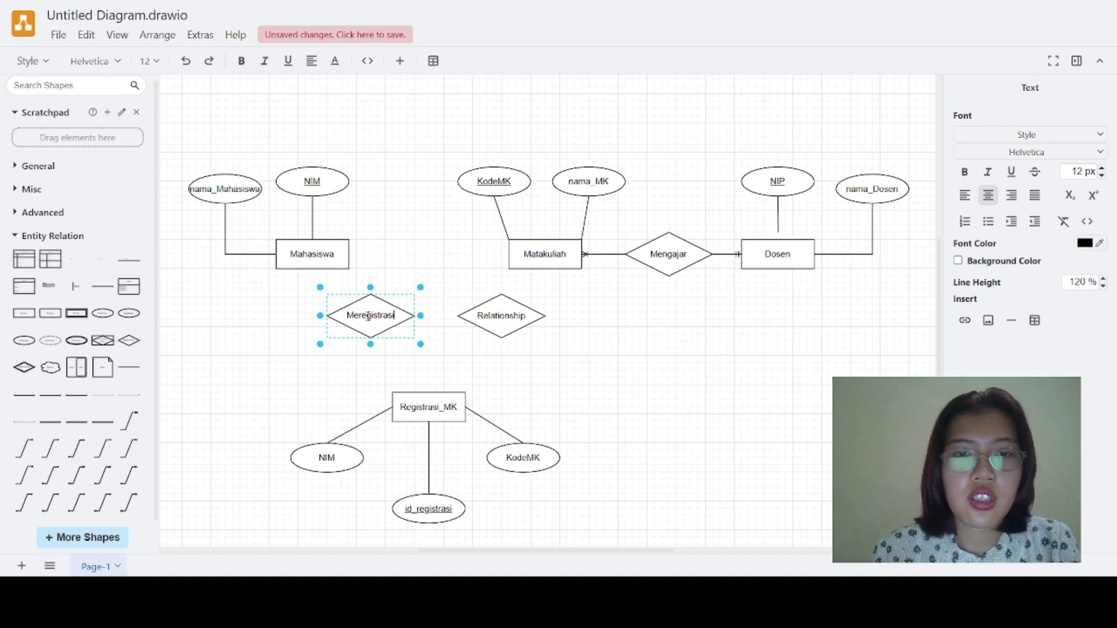
{"action": "double_click", "coordinate": [503, 317]}
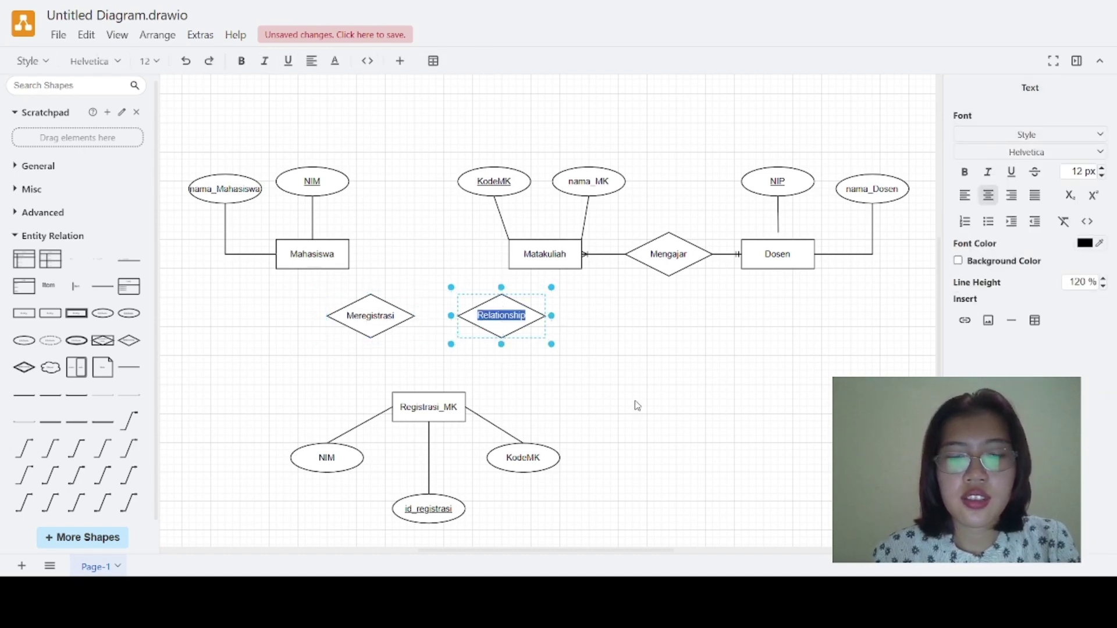
{"action": "type", "text": "Diresgitra"}
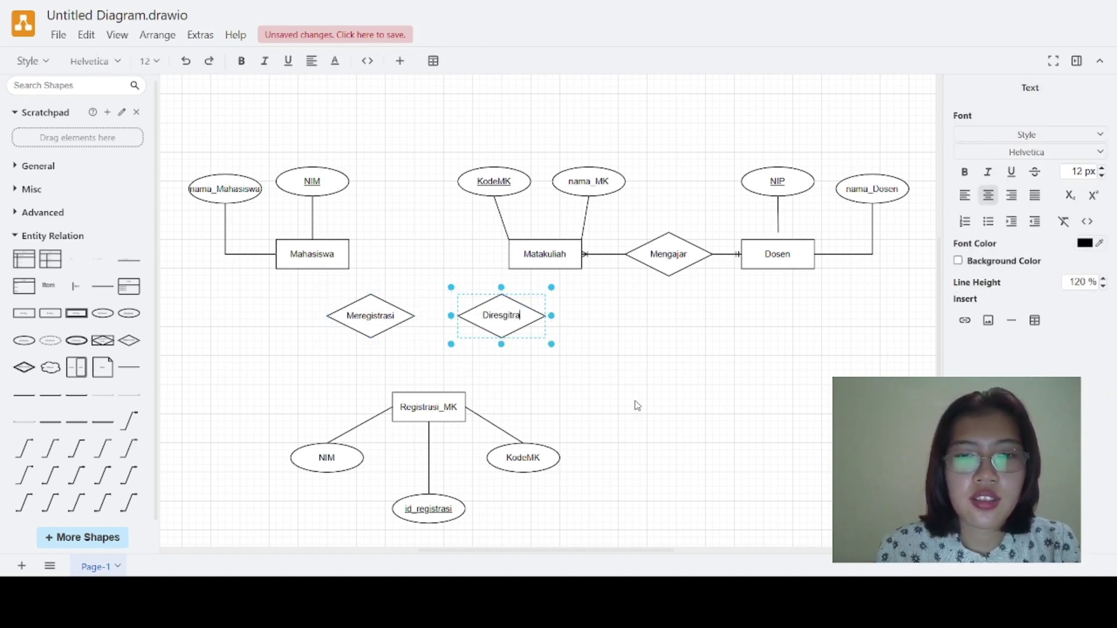
{"action": "type", "text": "si"}
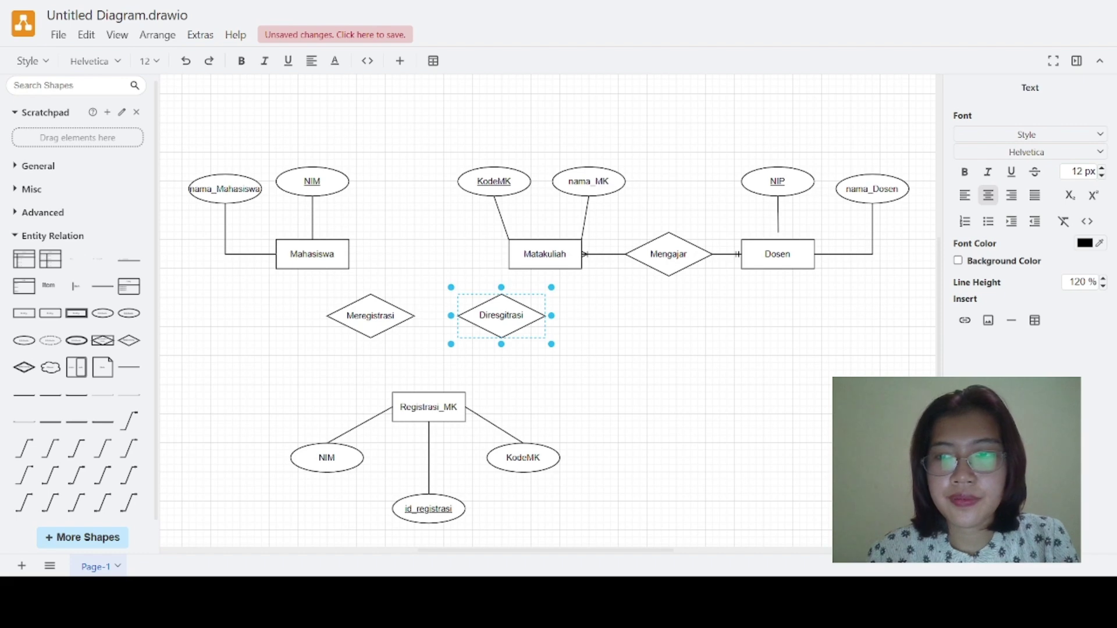
{"action": "left_click", "coordinate": [413, 302]}
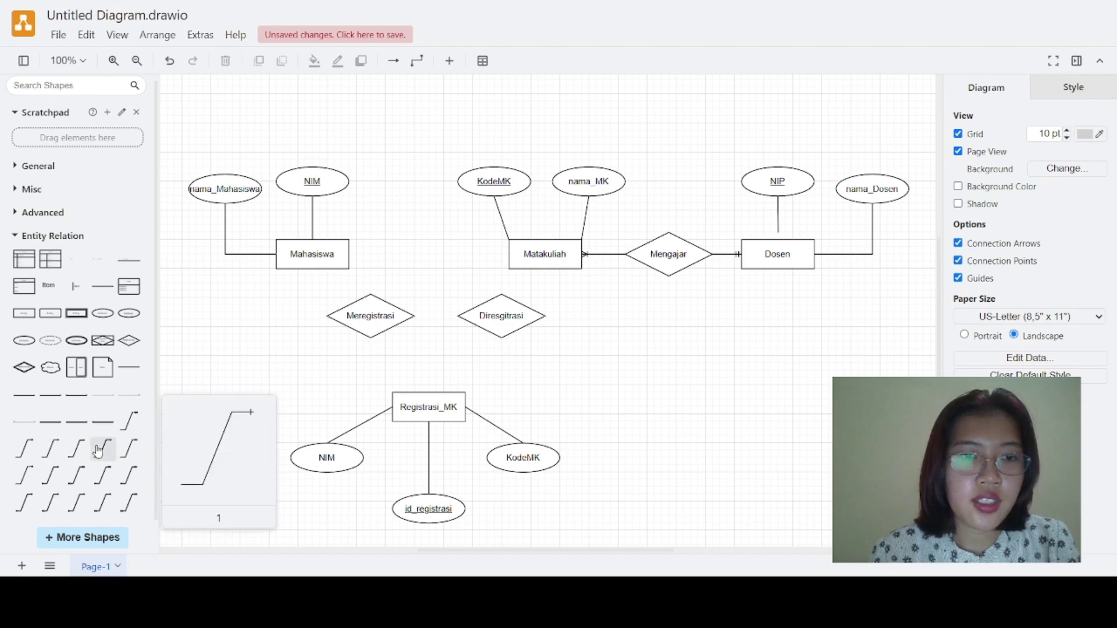
Connect the Diresgitrasi diamond to Matakuliah with a line that has a single "1" mark at the Matakuliah end.
{"action": "left_click", "coordinate": [59, 451]}
{"action": "left_click_drag", "start_coordinate": [584, 282], "coordinate": [543, 270]}
{"action": "left_click_drag", "start_coordinate": [508, 347], "coordinate": [546, 316]}
{"action": "left_click_drag", "start_coordinate": [545, 268], "coordinate": [502, 256]}
{"action": "left_click", "coordinate": [495, 337]}
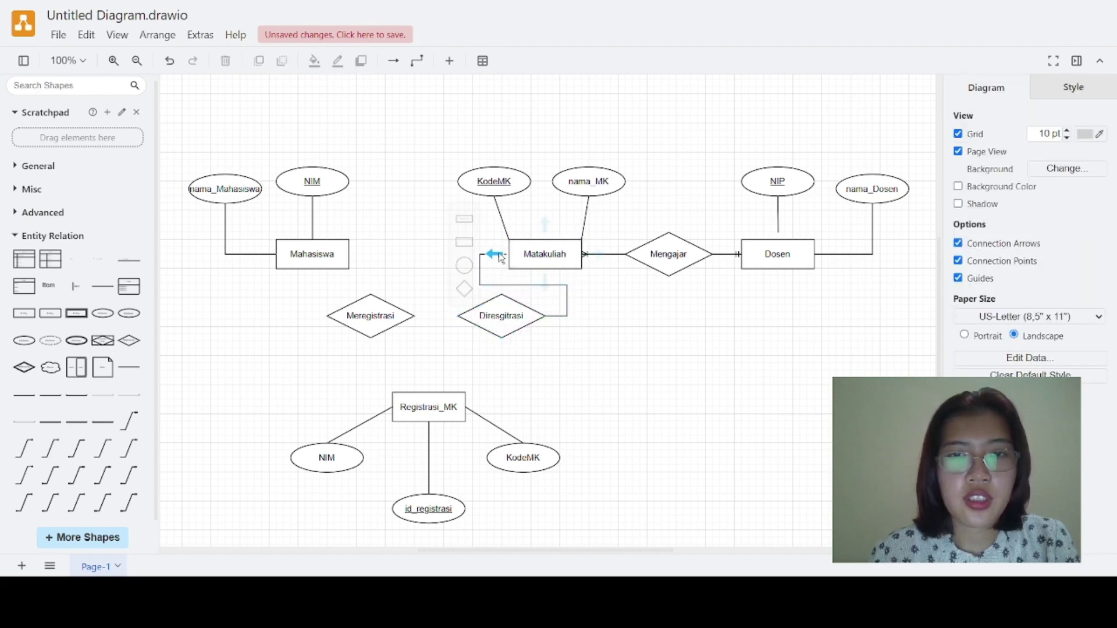
{"action": "left_click", "coordinate": [502, 259]}
{"action": "left_click_drag", "start_coordinate": [501, 256], "coordinate": [509, 256]}
Connect Meregistrasi to Mahasiswa with a copy of the "1" line, keeping the mark at the Mahasiswa end.
{"action": "left_click_drag", "start_coordinate": [545, 315], "coordinate": [348, 254]}
{"action": "key", "text": "ctrl+v"}
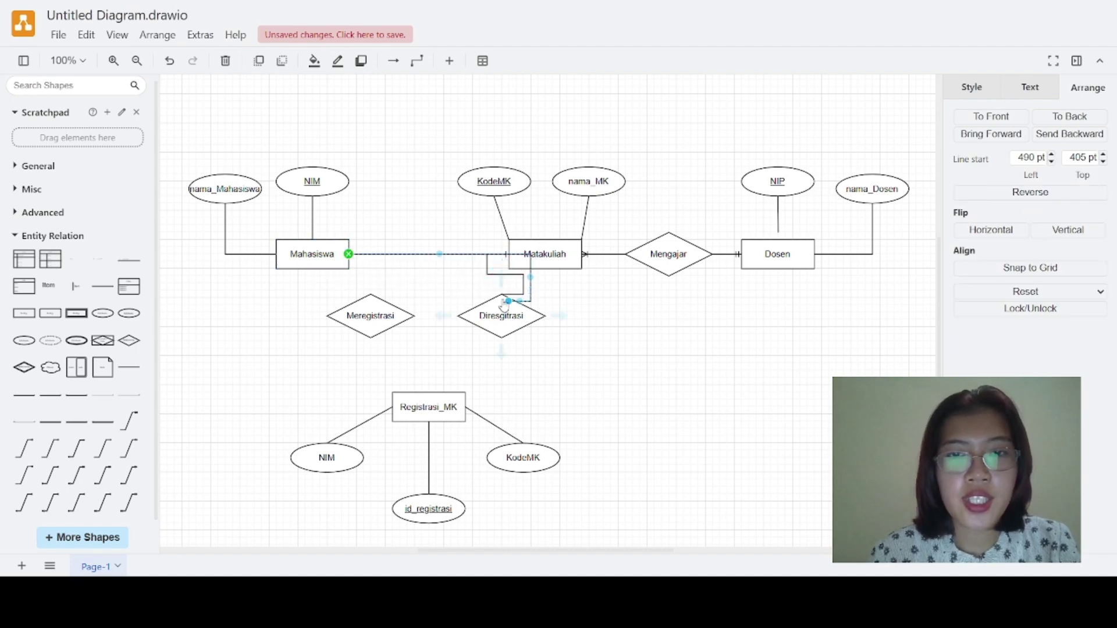
{"action": "left_click_drag", "start_coordinate": [508, 301], "coordinate": [348, 290]}
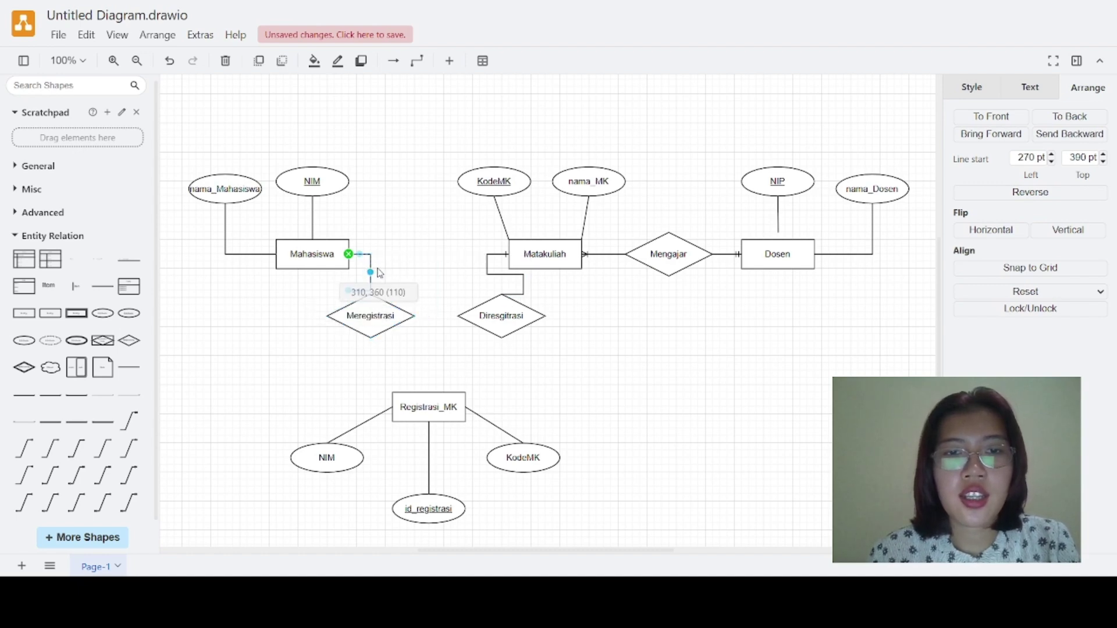
{"action": "left_click_drag", "start_coordinate": [349, 292], "coordinate": [371, 293]}
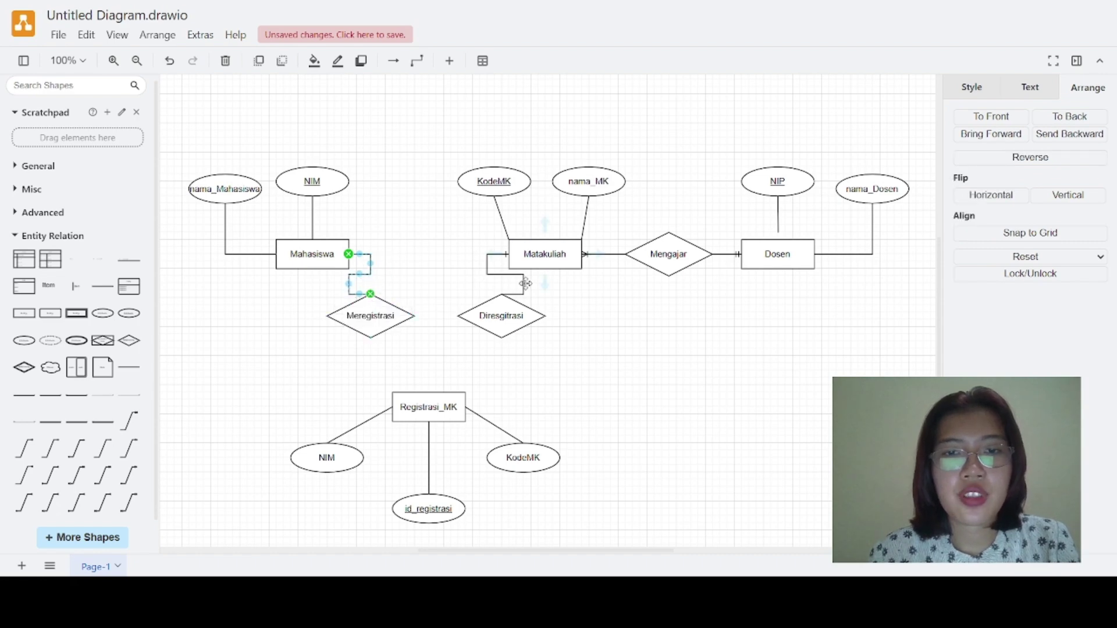
{"action": "left_click", "coordinate": [454, 365]}
{"action": "left_click_drag", "start_coordinate": [504, 312], "coordinate": [490, 313]}
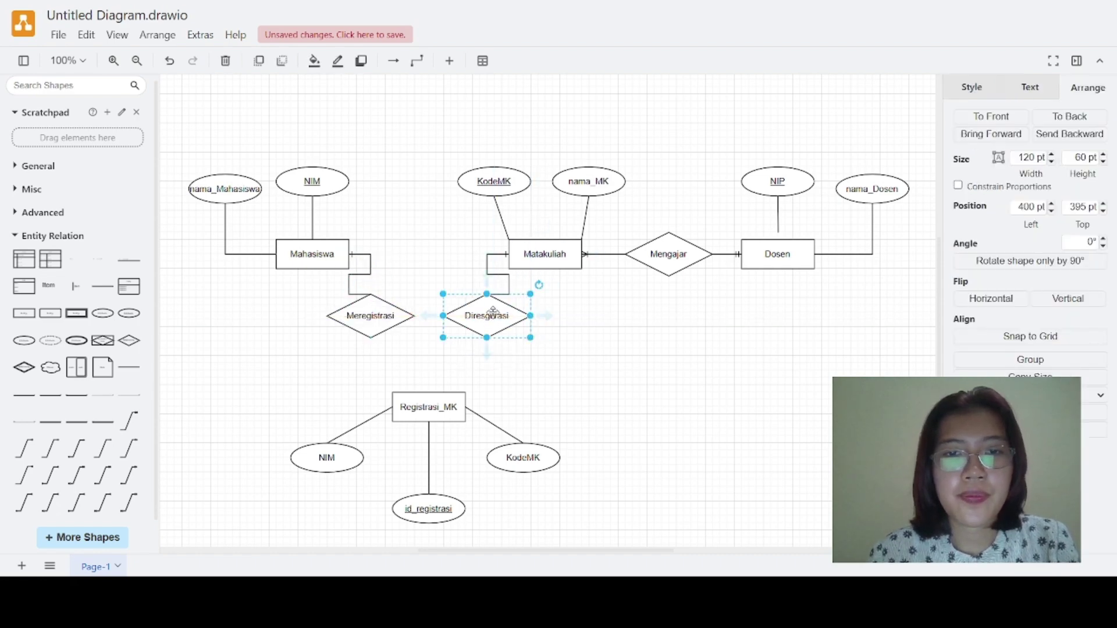
{"action": "left_click", "coordinate": [529, 371]}
{"action": "left_click", "coordinate": [113, 446]}
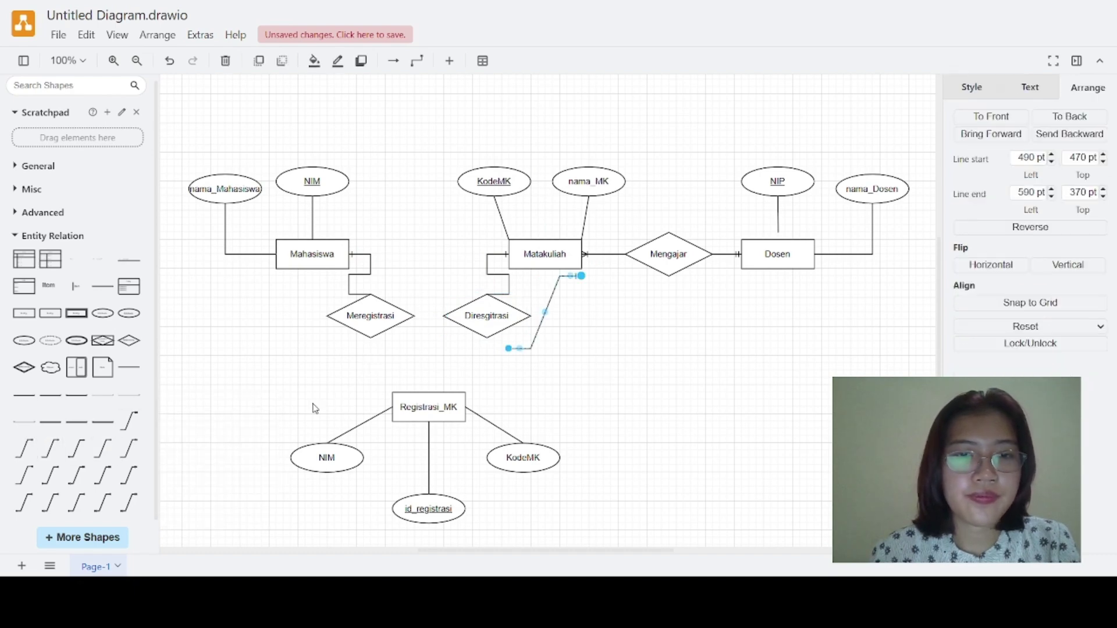
{"action": "left_click_drag", "start_coordinate": [582, 277], "coordinate": [447, 394]}
{"action": "left_click_drag", "start_coordinate": [510, 349], "coordinate": [393, 327]}
{"action": "key", "text": "ctrl+d"}
{"action": "left_click_drag", "start_coordinate": [453, 399], "coordinate": [415, 391]}
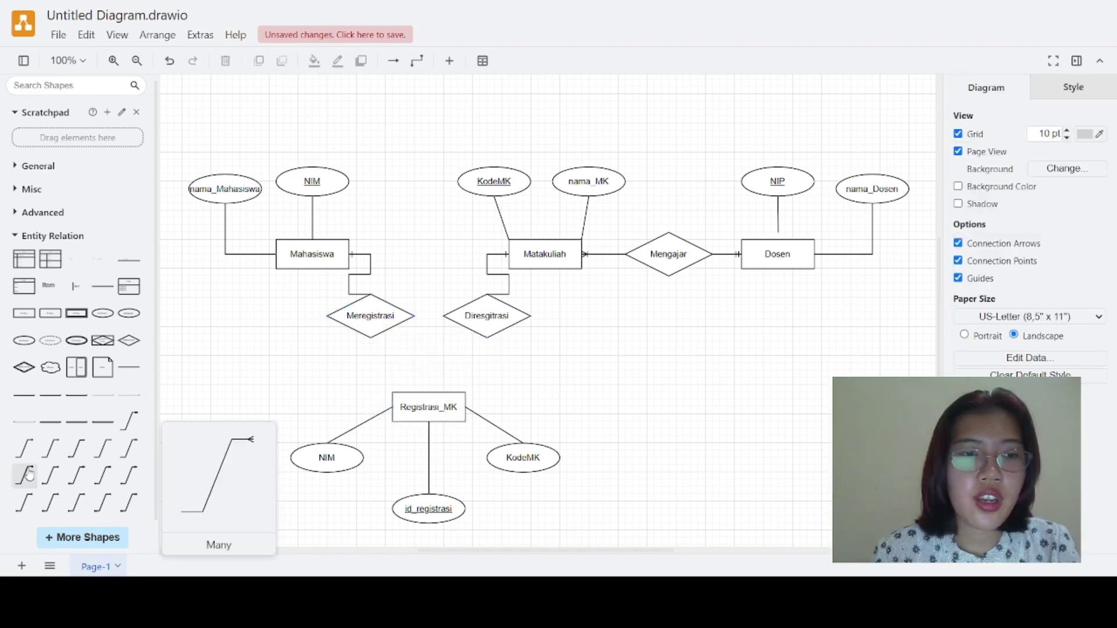
Lower the Meregistrasi and Diresgitrasi diamonds slightly and connect Diresgitrasi to Registrasi_MK with a line that has a Many mark at Registrasi_MK.
{"action": "left_click", "coordinate": [27, 474]}
{"action": "left_click_drag", "start_coordinate": [375, 311], "coordinate": [353, 322]}
{"action": "mouse_move", "coordinate": [495, 311]}
{"action": "left_mouse_down"}
{"action": "mouse_move", "coordinate": [509, 322]}
{"action": "mouse_move", "coordinate": [486, 270]}
{"action": "mouse_move", "coordinate": [506, 316]}
{"action": "mouse_move", "coordinate": [481, 301]}
{"action": "mouse_move", "coordinate": [499, 307]}
{"action": "left_mouse_up"}
{"action": "left_click", "coordinate": [522, 290]}
{"action": "left_click", "coordinate": [580, 277]}
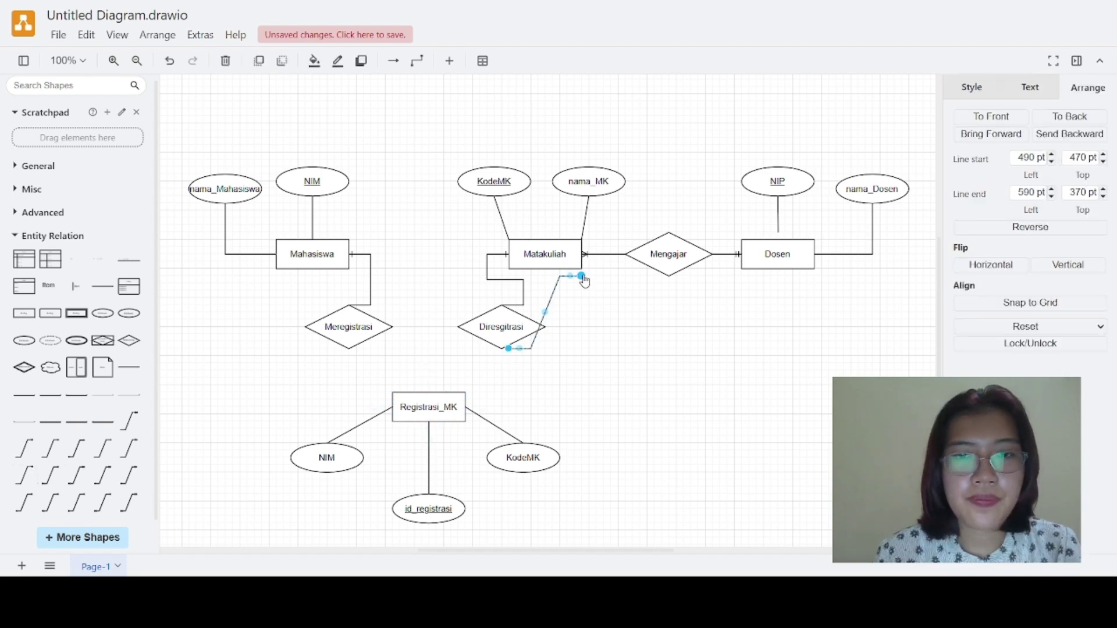
{"action": "left_click_drag", "start_coordinate": [581, 276], "coordinate": [446, 391]}
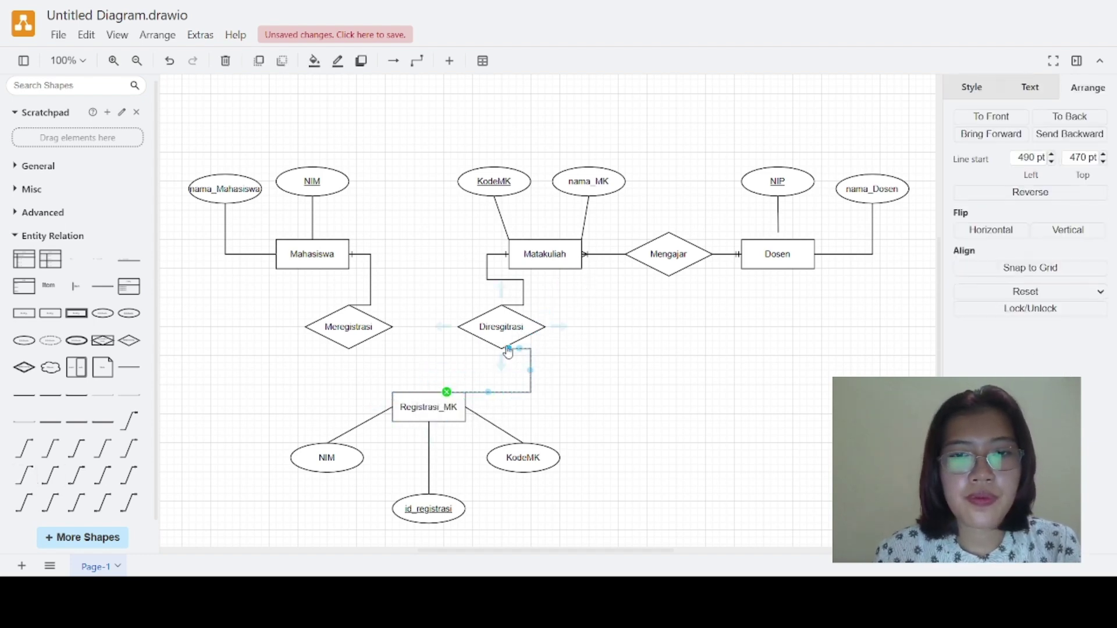
{"action": "left_click_drag", "start_coordinate": [509, 347], "coordinate": [458, 327]}
{"action": "left_click", "coordinate": [477, 356]}
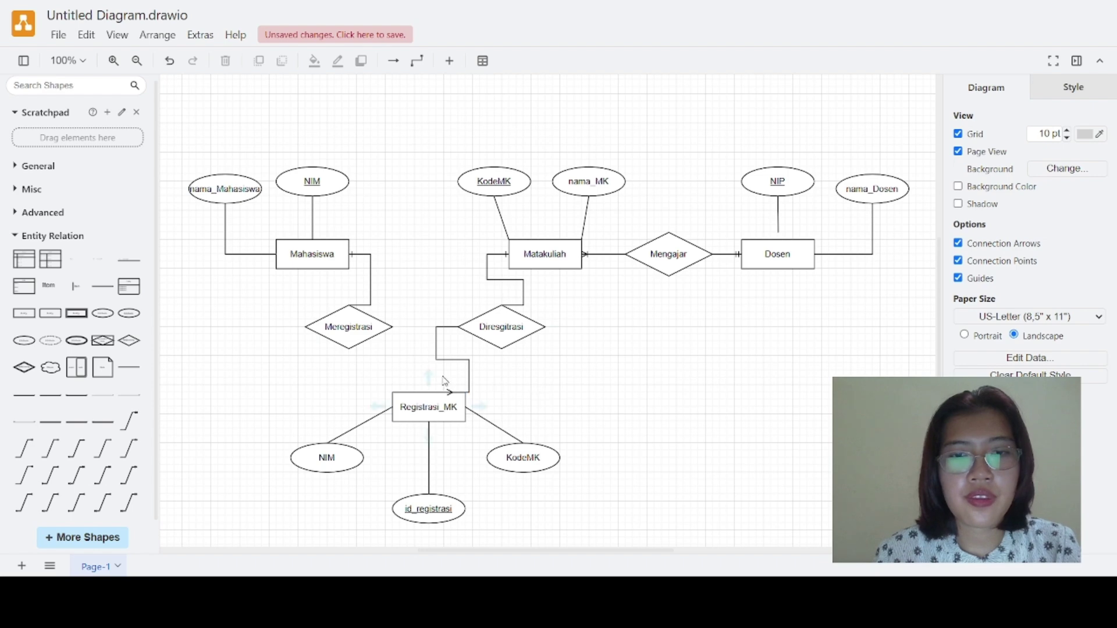
{"action": "left_click", "coordinate": [435, 341]}
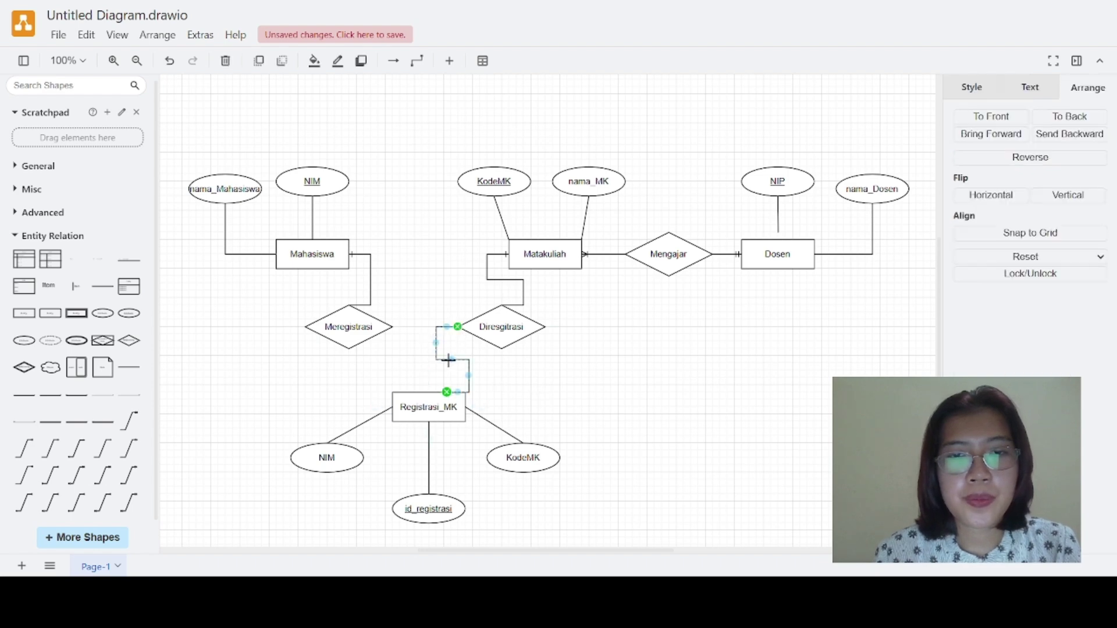
{"action": "left_click_drag", "start_coordinate": [450, 360], "coordinate": [459, 391]}
{"action": "left_click", "coordinate": [543, 386]}
{"action": "left_click", "coordinate": [477, 388]}
{"action": "key", "text": "ctrl+z"}
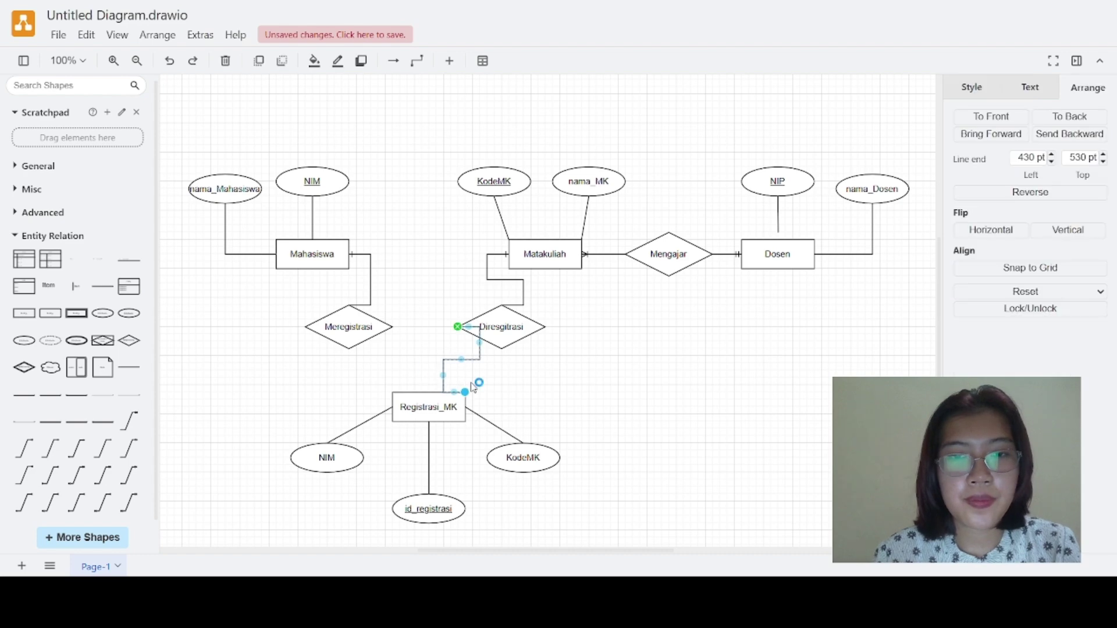
{"action": "left_click", "coordinate": [525, 384]}
{"action": "key", "text": "ctrl+y"}
{"action": "left_click", "coordinate": [499, 387]}
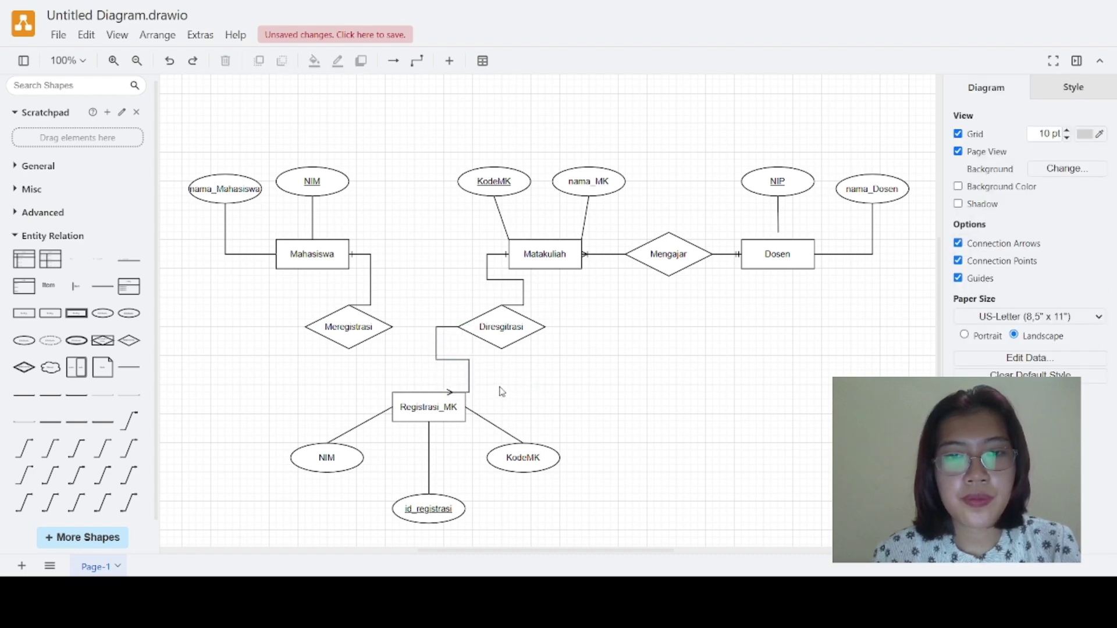
Reattach the start of the Registrasi_MK line to the bottom corner of the Diresgitrasi diamond.
{"action": "left_click", "coordinate": [459, 327]}
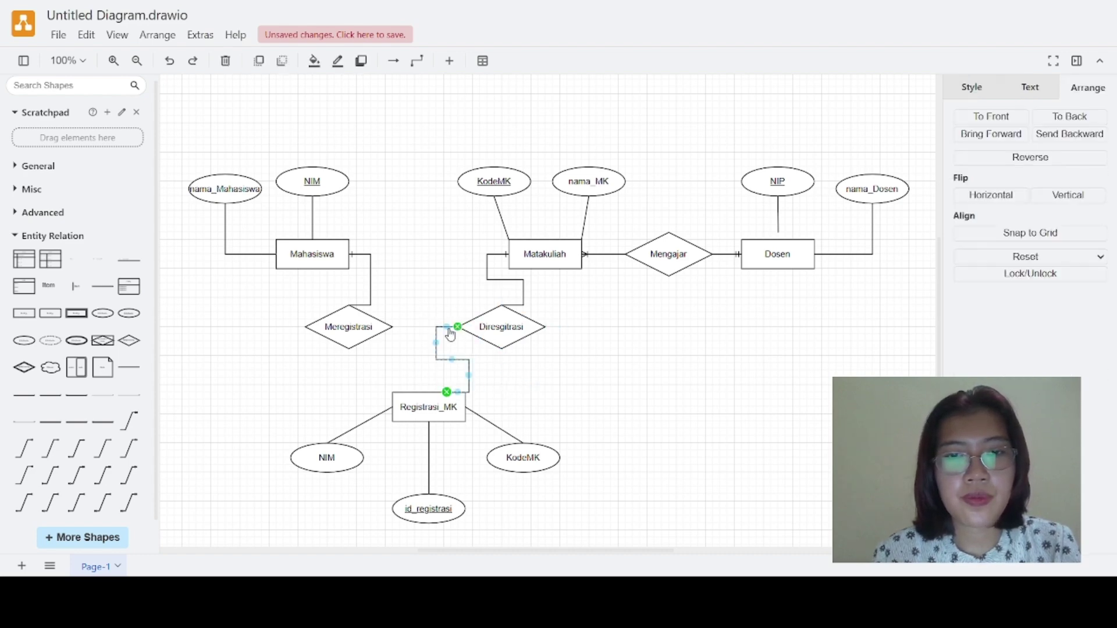
{"action": "left_click_drag", "start_coordinate": [460, 327], "coordinate": [498, 363]}
{"action": "left_click", "coordinate": [514, 377]}
{"action": "left_click", "coordinate": [481, 349]}
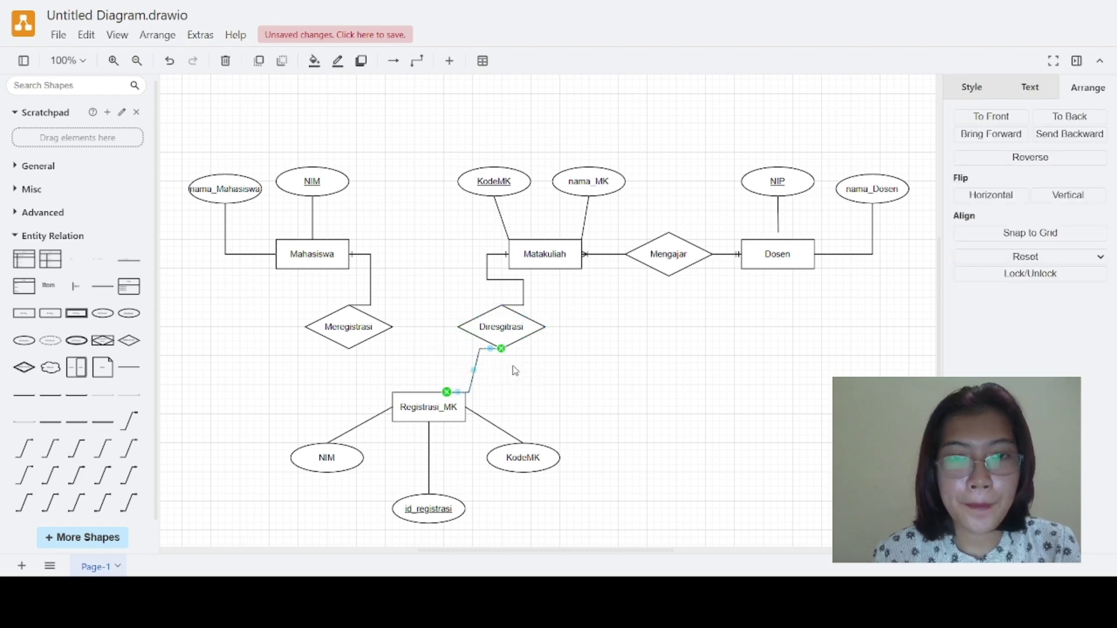
Connect the bottom of Meregistrasi to Registrasi_MK with a copy of the Many line, and lower Registrasi_MK with its NIM attribute.
{"action": "key", "text": "ctrl+v"}
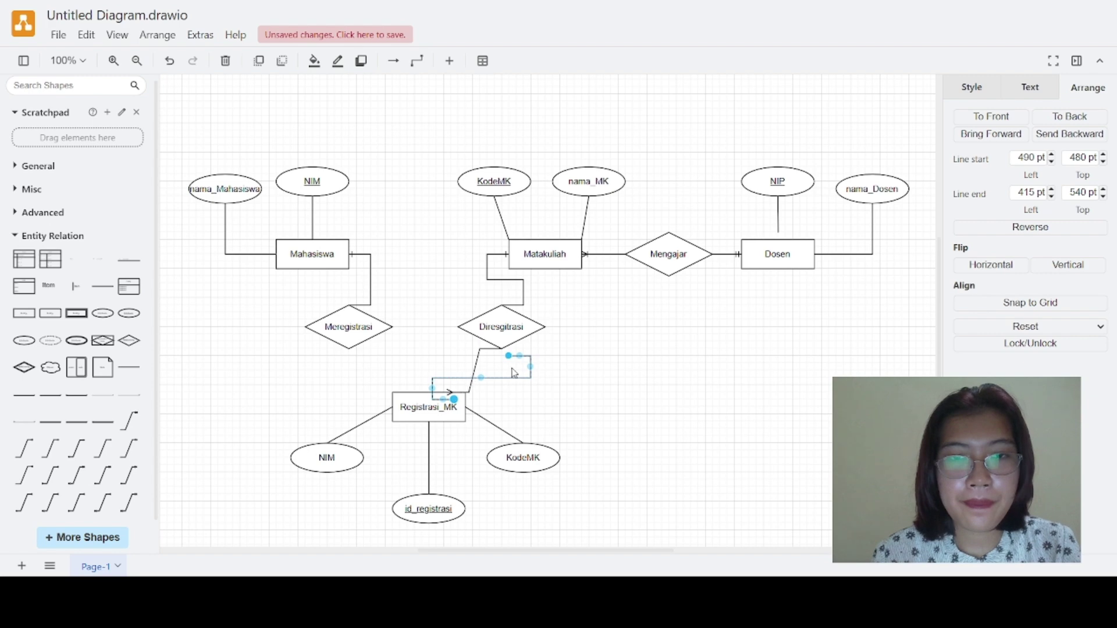
{"action": "left_click", "coordinate": [571, 382]}
{"action": "left_click_drag", "start_coordinate": [452, 400], "coordinate": [410, 392]}
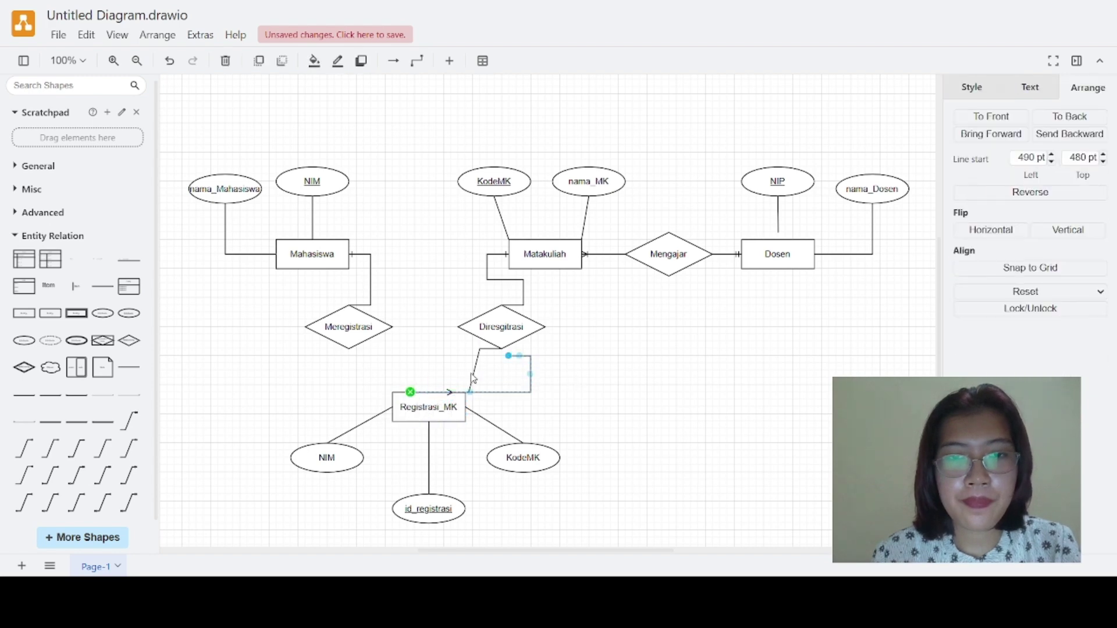
{"action": "left_click_drag", "start_coordinate": [508, 357], "coordinate": [349, 349]}
{"action": "left_click", "coordinate": [428, 334]}
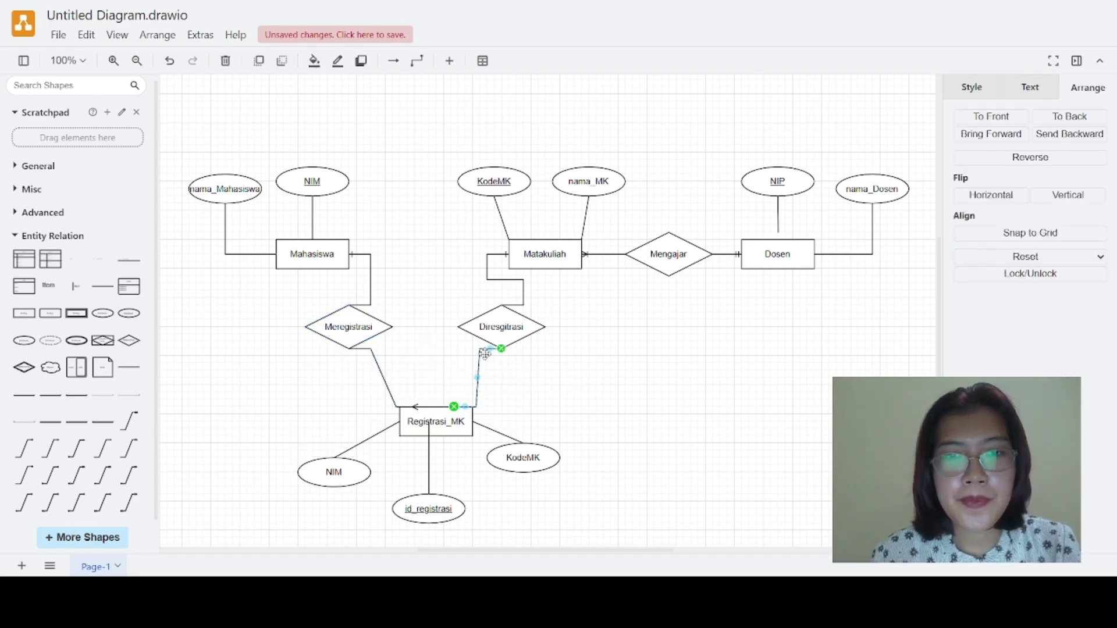
{"action": "left_click_drag", "start_coordinate": [501, 349], "coordinate": [474, 348]}
{"action": "left_click_drag", "start_coordinate": [452, 331], "coordinate": [458, 327]}
{"action": "mouse_move", "coordinate": [454, 406]}
{"action": "left_mouse_down"}
{"action": "mouse_move", "coordinate": [474, 408]}
{"action": "mouse_move", "coordinate": [438, 408]}
{"action": "mouse_move", "coordinate": [471, 406]}
{"action": "mouse_move", "coordinate": [462, 406]}
{"action": "left_mouse_up"}
{"action": "left_click", "coordinate": [484, 390]}
{"action": "left_click", "coordinate": [472, 406]}
{"action": "left_click", "coordinate": [501, 388]}
{"action": "left_click", "coordinate": [441, 406]}
{"action": "left_click", "coordinate": [511, 404]}
{"action": "left_click", "coordinate": [507, 404]}
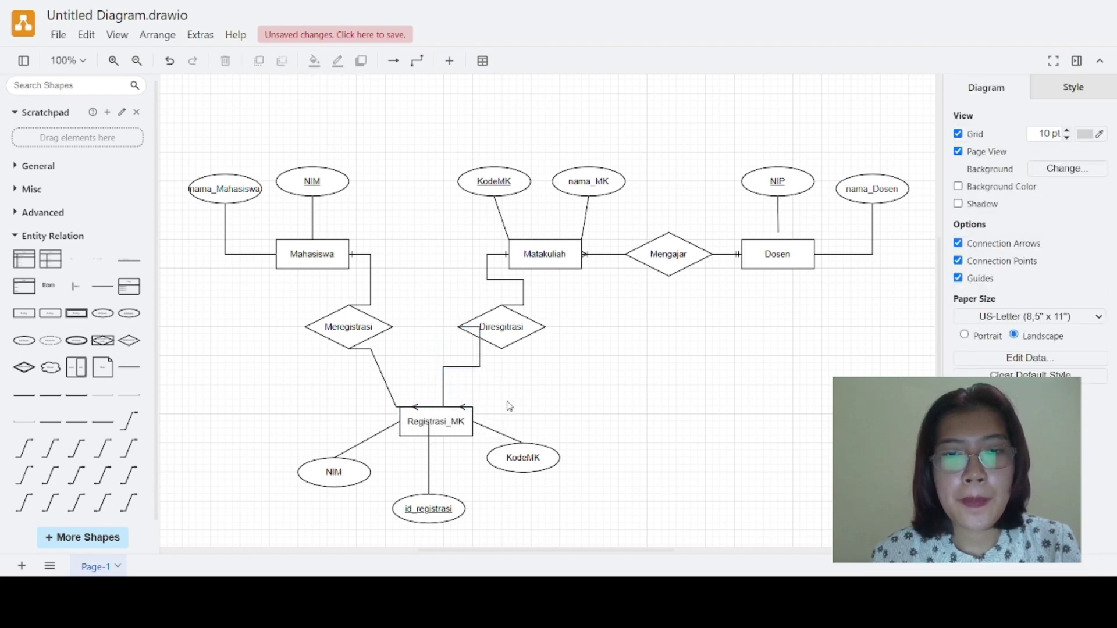
{"action": "key", "text": "ctrl+z"}
{"action": "key", "text": "ctrl+z"}
{"action": "key", "text": "ctrl+z"}
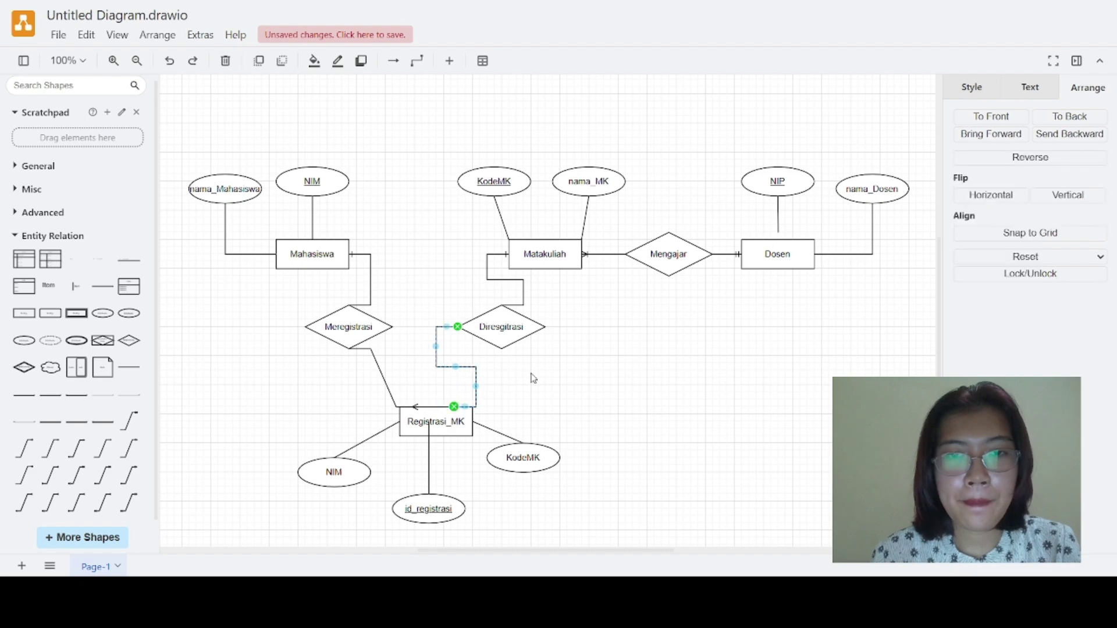
{"action": "key", "text": "ctrl+z"}
Shift Registrasi_MK slightly left so it sits directly above id_registrasi.
{"action": "left_click", "coordinate": [524, 391]}
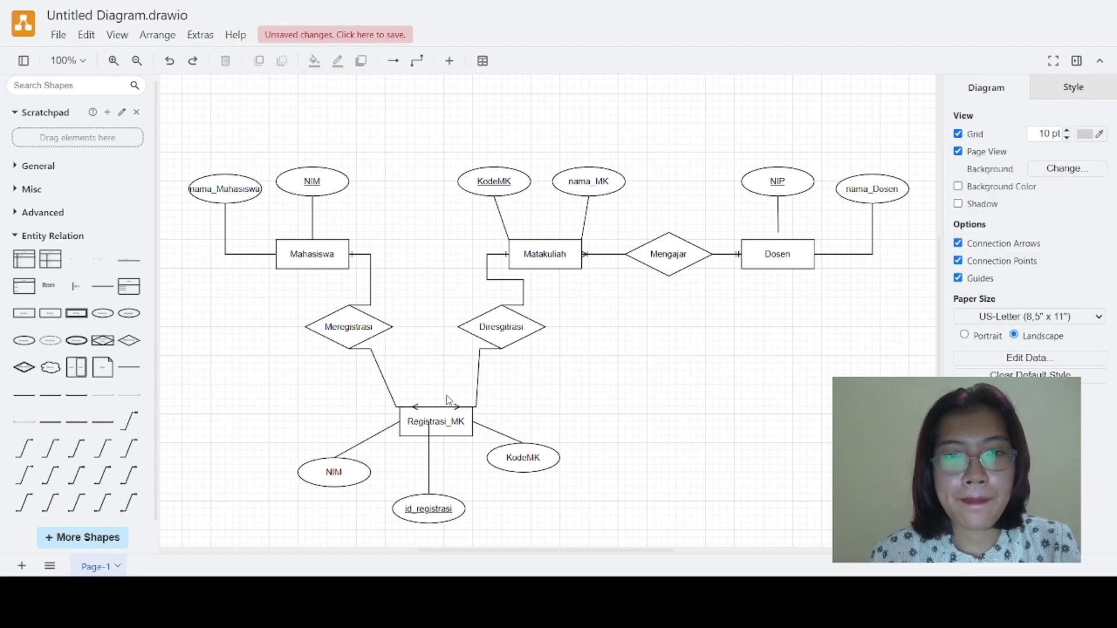
{"action": "left_click_drag", "start_coordinate": [468, 425], "coordinate": [461, 424]}
{"action": "left_click", "coordinate": [477, 365]}
{"action": "double_click", "coordinate": [474, 377]}
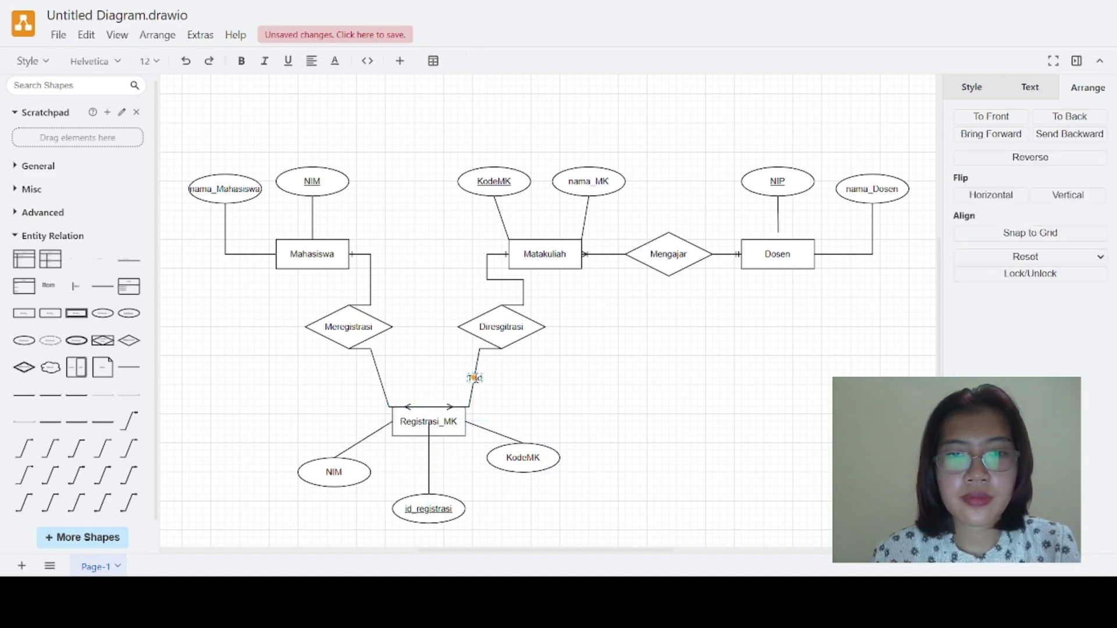
{"action": "left_click", "coordinate": [1098, 152]}
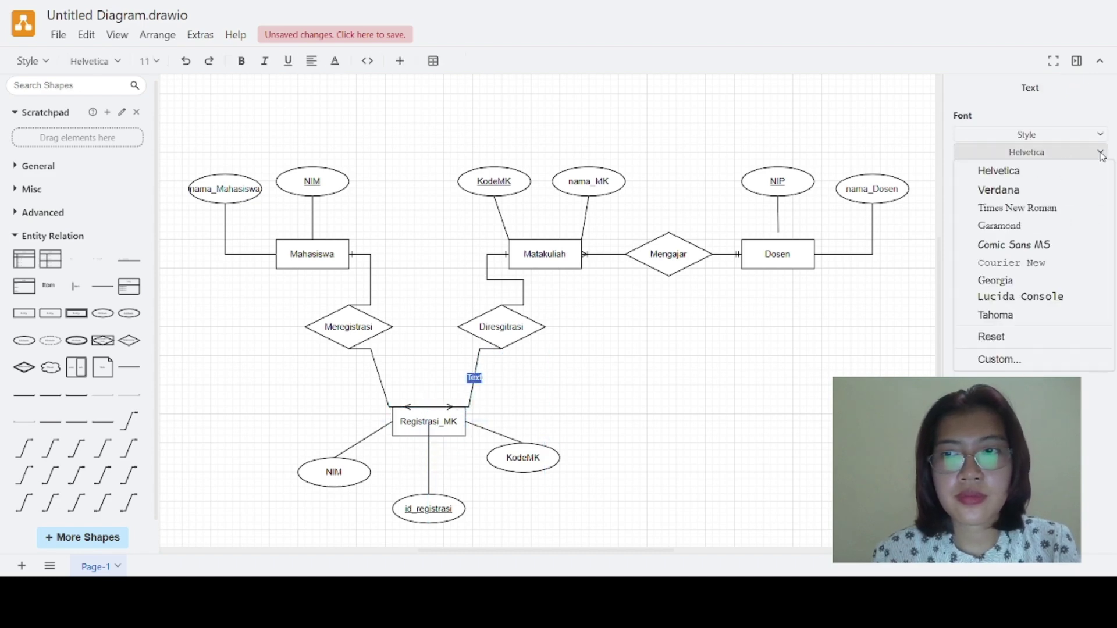
{"action": "left_click", "coordinate": [665, 423]}
{"action": "key", "text": "ctrl+z"}
Make the lines from Diresgitrasi and Meregistrasi to Registrasi_MK straight, and shift Diresgitrasi slightly toward Meregistrasi.
{"action": "left_click", "coordinate": [476, 385]}
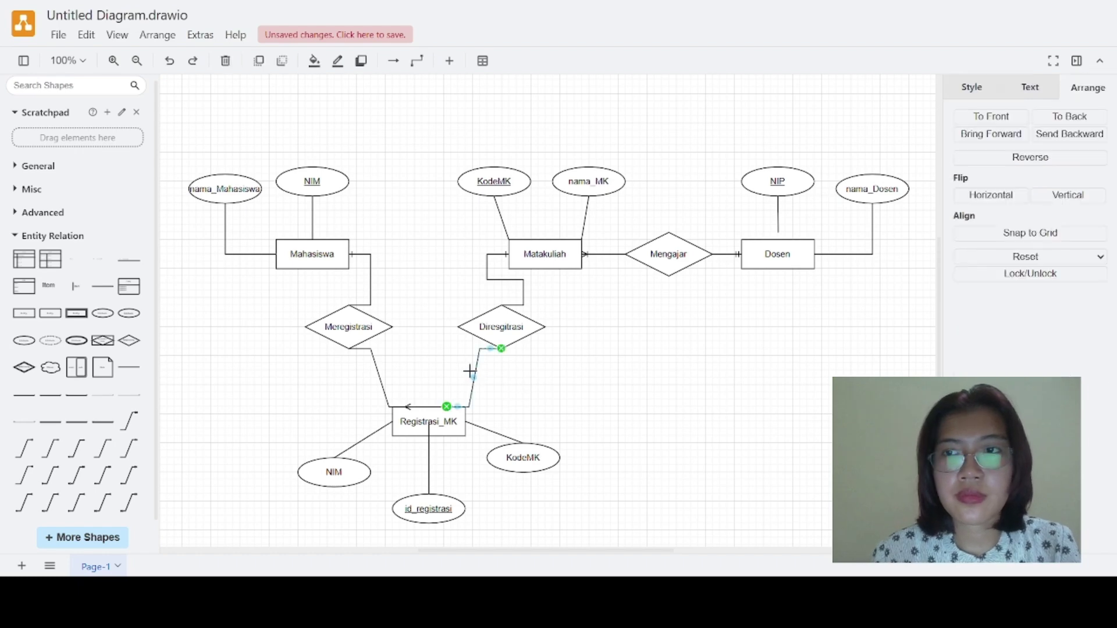
{"action": "left_click", "coordinate": [981, 88]}
{"action": "left_click", "coordinate": [983, 222]}
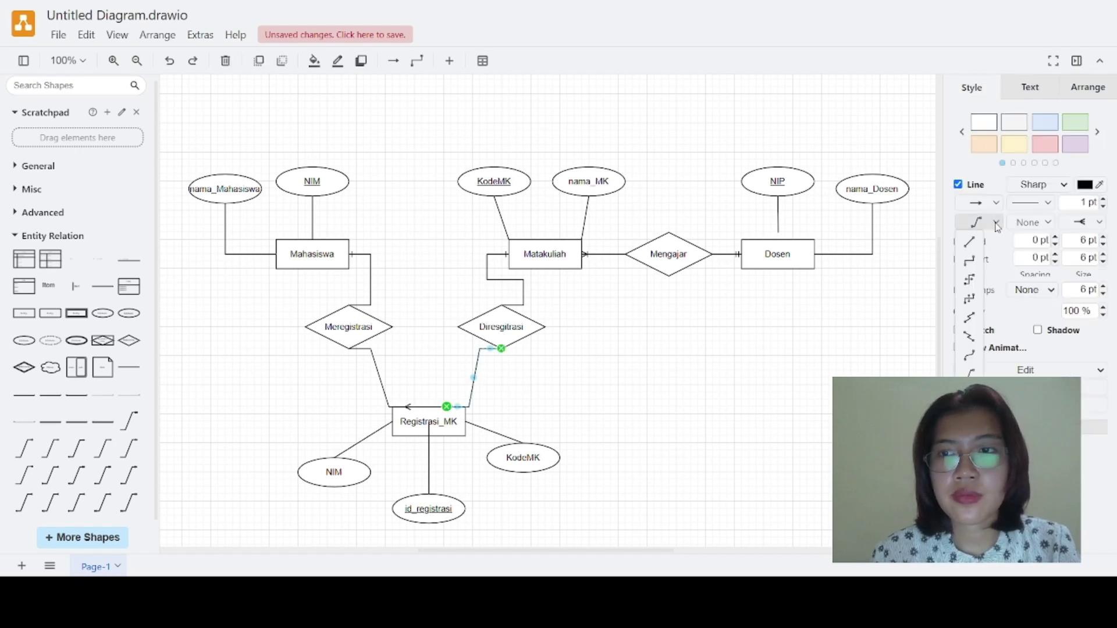
{"action": "left_click", "coordinate": [969, 242]}
{"action": "left_click", "coordinate": [377, 367]}
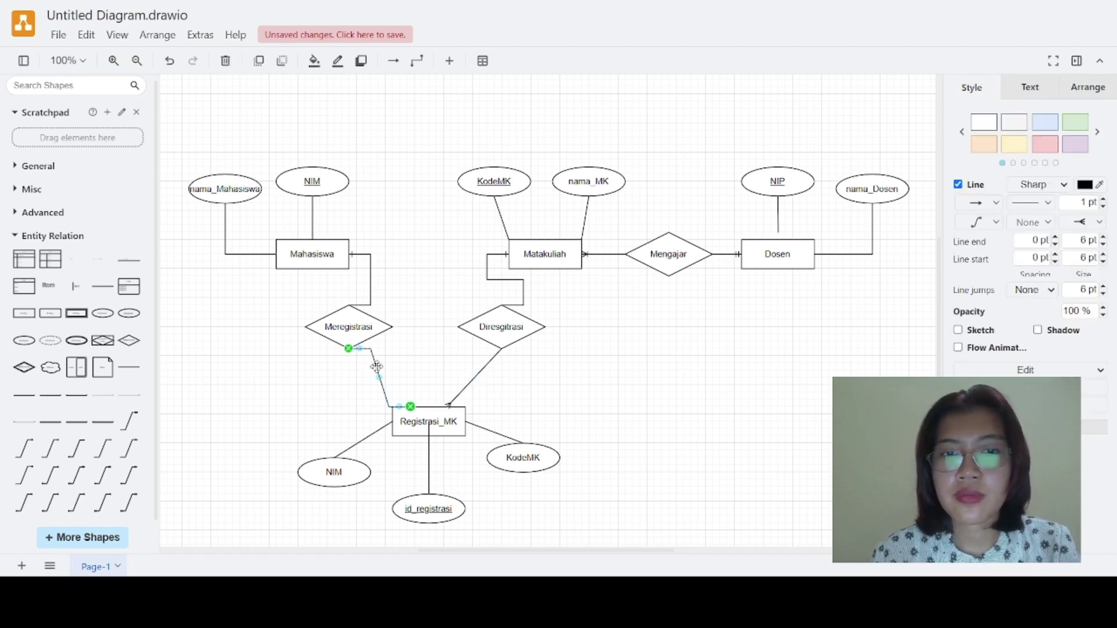
{"action": "left_click", "coordinate": [983, 222]}
{"action": "left_click", "coordinate": [969, 243]}
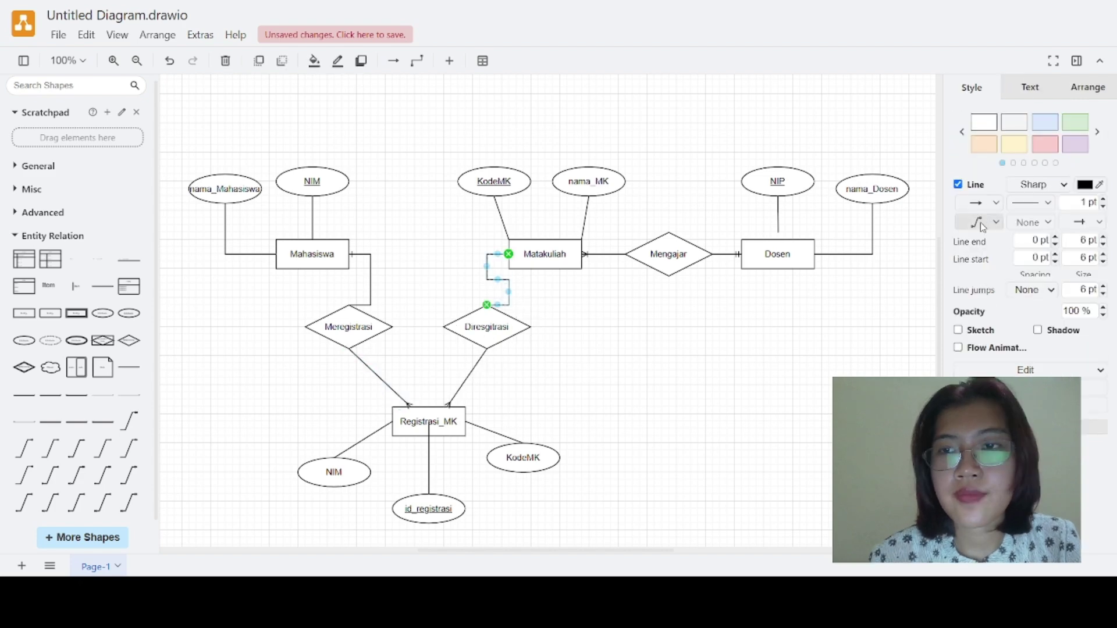
Make the Matakuliah–Diresgitrasi and Mahasiswa–Meregistrasi lines straight, and shift Meregistrasi slightly toward Diresgitrasi.
{"action": "left_click", "coordinate": [983, 221]}
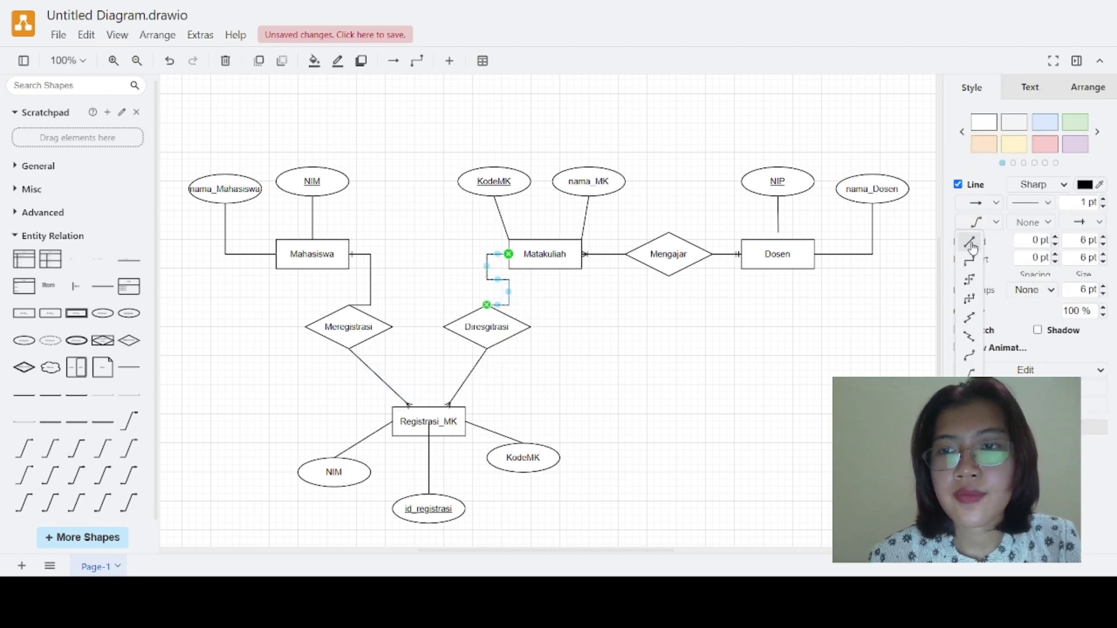
{"action": "left_click", "coordinate": [969, 243]}
{"action": "left_click", "coordinate": [371, 278]}
{"action": "left_click", "coordinate": [983, 221]}
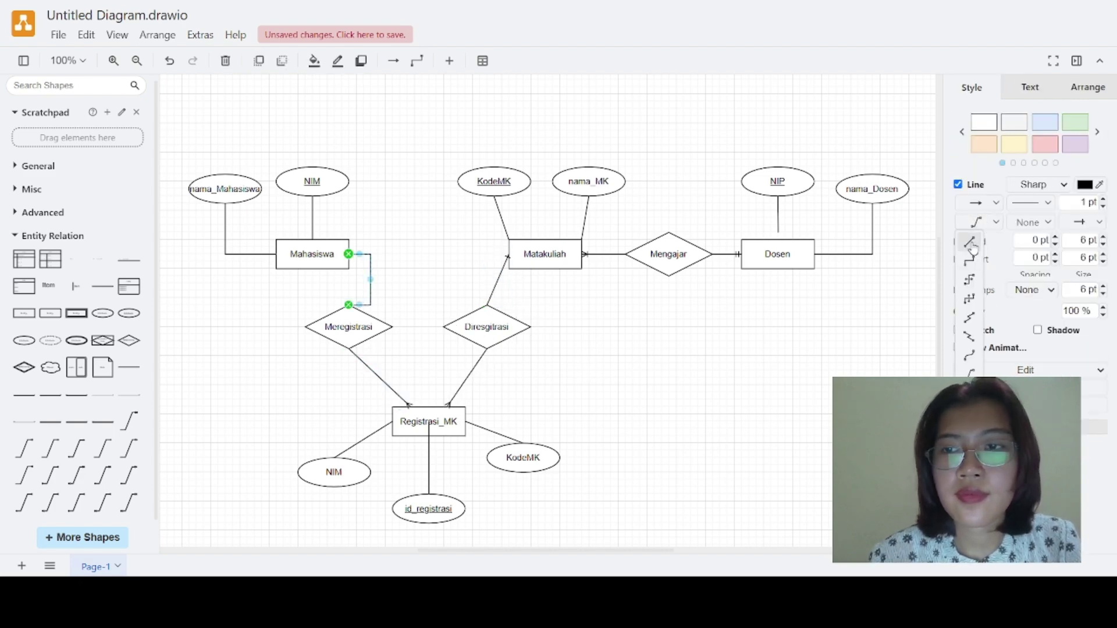
{"action": "left_click", "coordinate": [969, 242]}
{"action": "left_click_drag", "start_coordinate": [358, 332], "coordinate": [379, 334]}
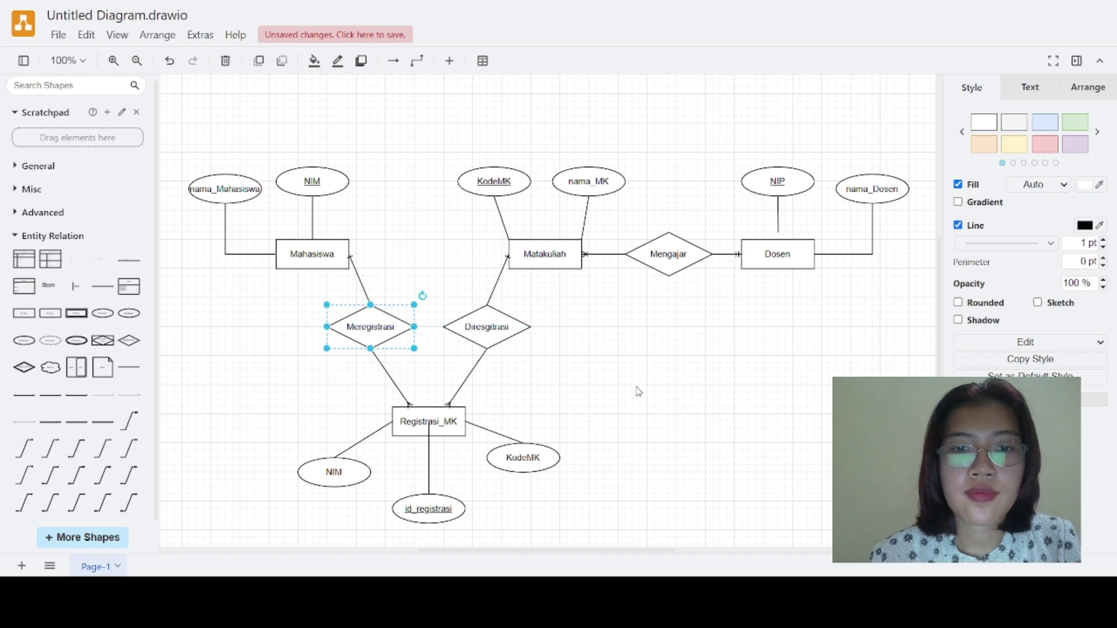
{"action": "left_click", "coordinate": [639, 393]}
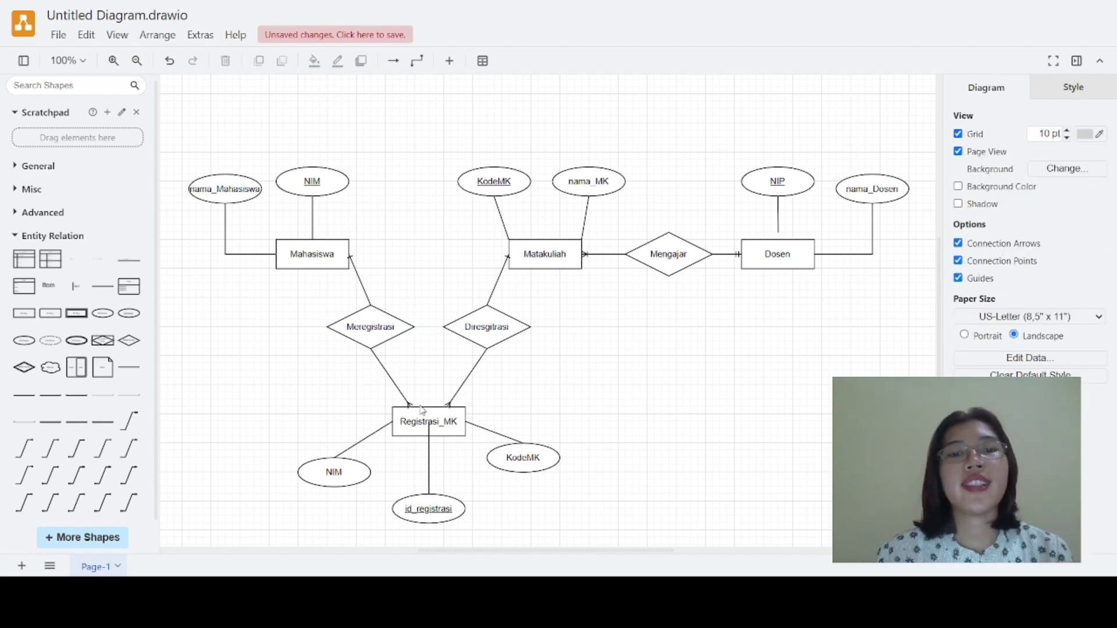